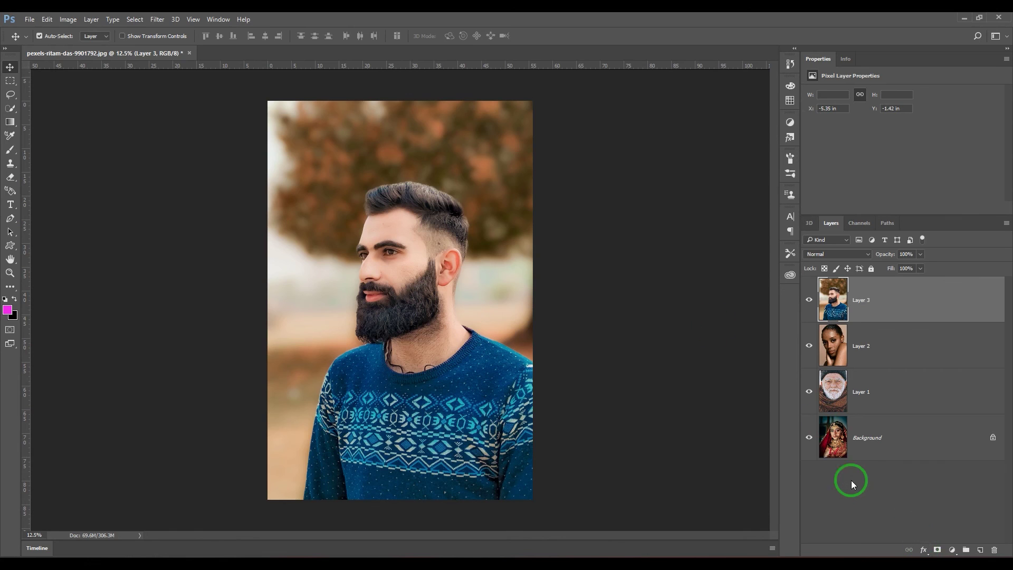
Step: Open the Layer Style blending options for Layer 3, the bearded man's photo
{"action": "left_click", "coordinate": [868, 479]}
{"action": "left_click", "coordinate": [890, 300]}
{"action": "key", "text": "h"}
{"action": "double_click", "coordinate": [890, 298]}
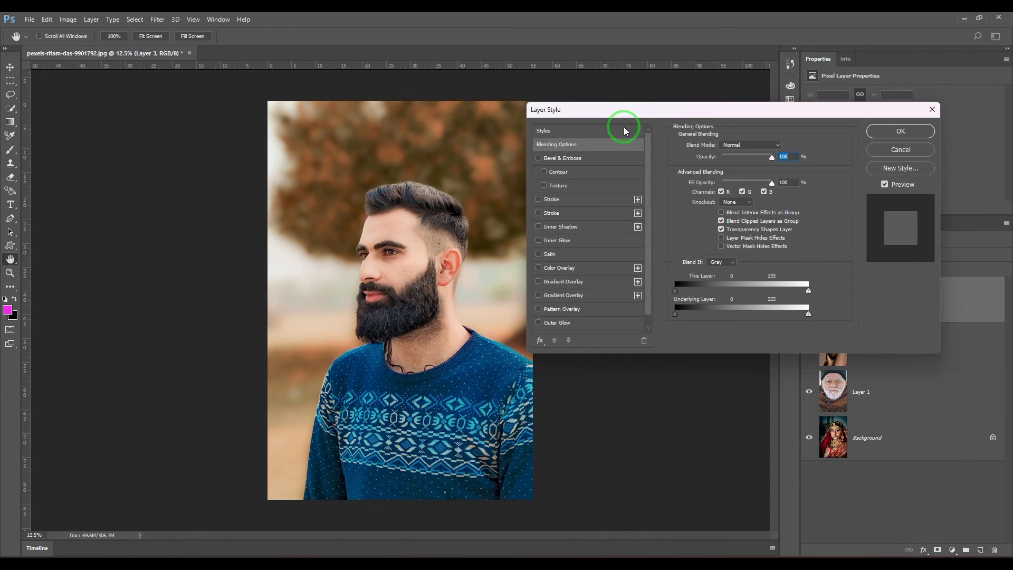
{"action": "left_click_drag", "start_coordinate": [658, 112], "coordinate": [523, 114]}
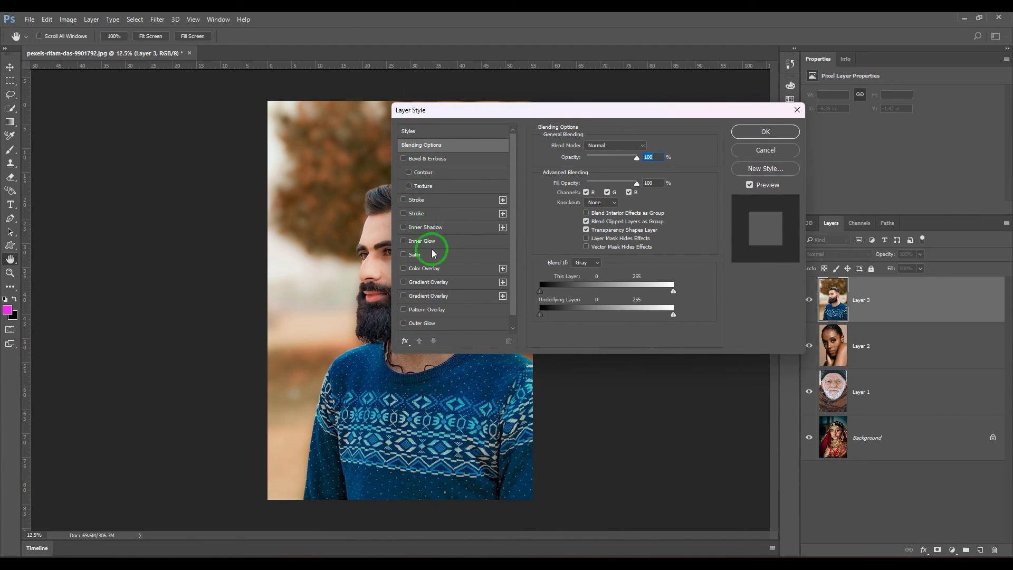
Step: Try the Bevel & Emboss effect on Layer 3, disable it again and close the layer style settings
{"action": "left_click", "coordinate": [429, 159]}
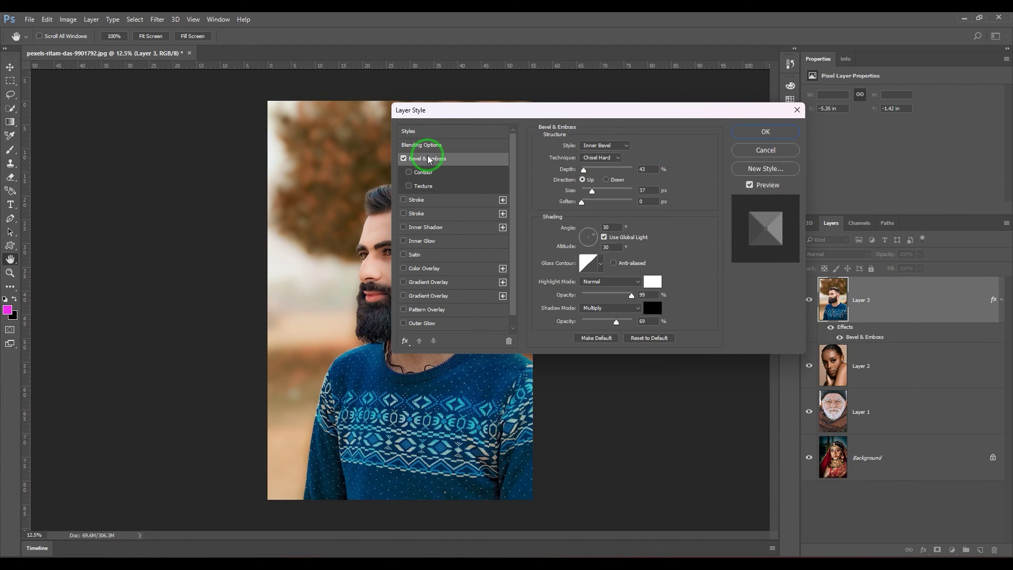
{"action": "left_click", "coordinate": [404, 158]}
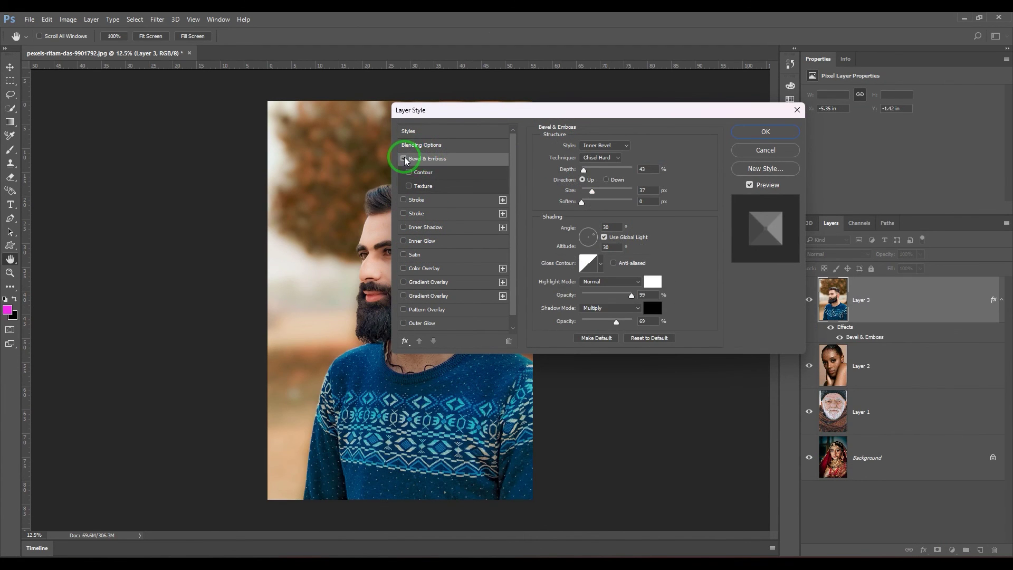
{"action": "left_click", "coordinate": [441, 149]}
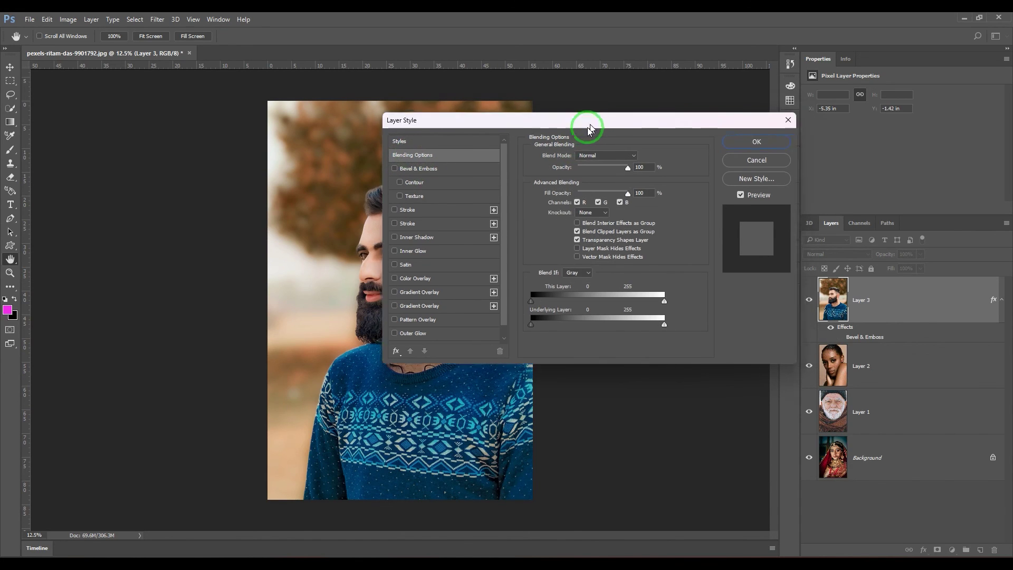
{"action": "left_click_drag", "start_coordinate": [595, 112], "coordinate": [502, 208]}
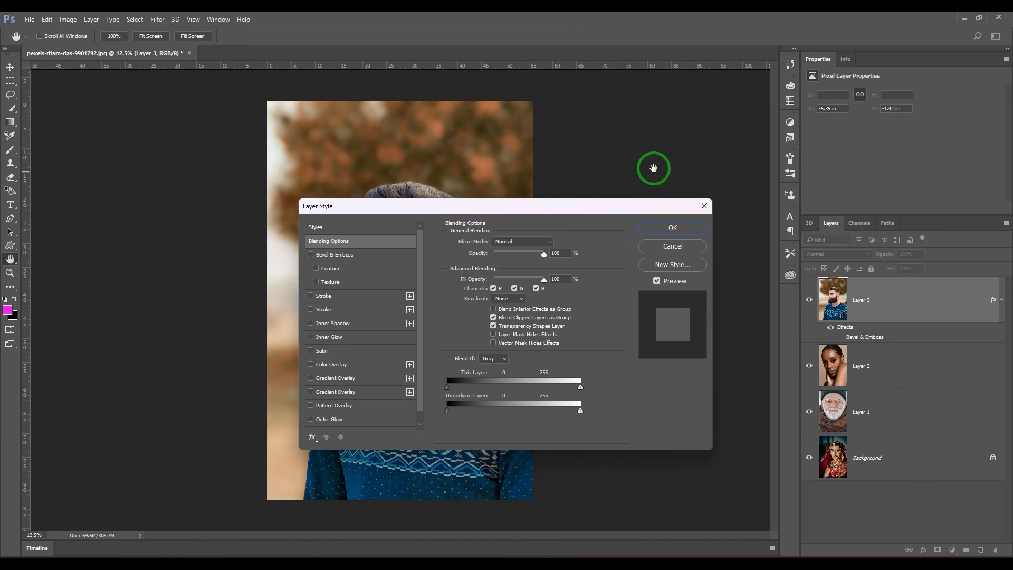
{"action": "left_click_drag", "start_coordinate": [575, 208], "coordinate": [715, 138]}
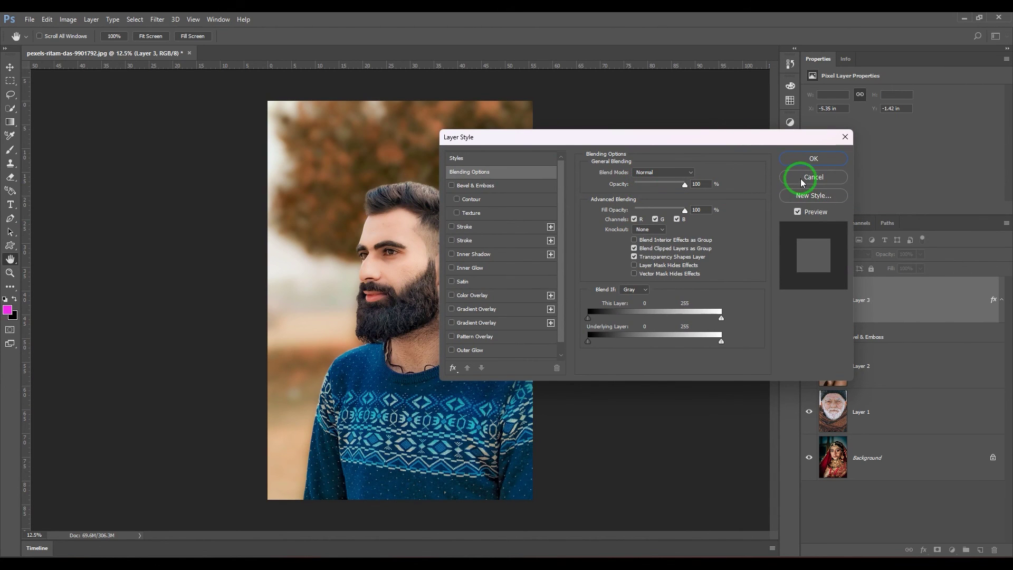
{"action": "left_click", "coordinate": [810, 158]}
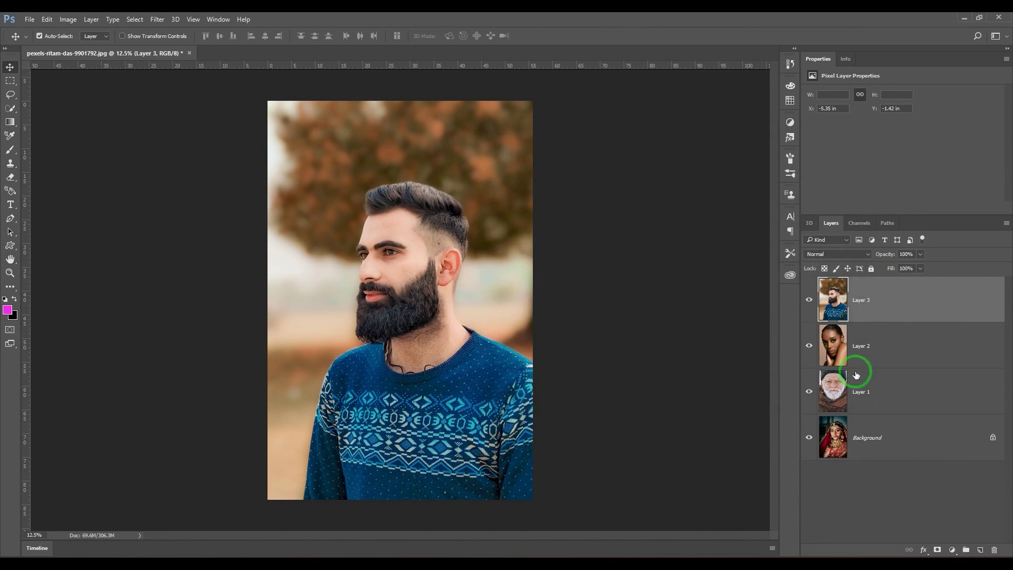
Step: Try the opacity control and the Multiply blend mode directly on Layer 3, returning to Normal at 100% opacity
{"action": "left_click", "coordinate": [921, 253]}
{"action": "left_click_drag", "start_coordinate": [900, 268], "coordinate": [979, 271]}
{"action": "left_click", "coordinate": [837, 254]}
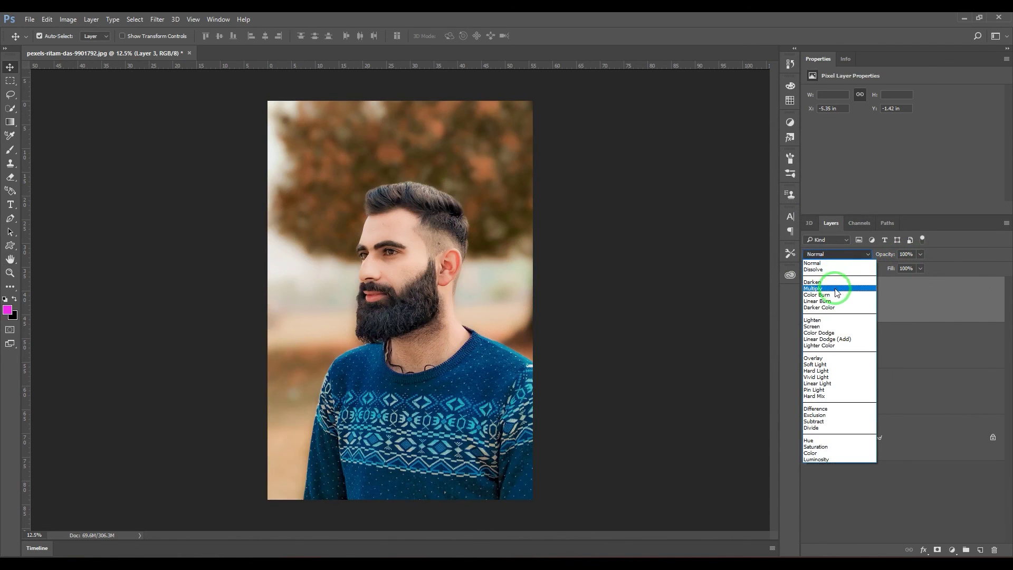
{"action": "left_click", "coordinate": [836, 289]}
{"action": "left_click", "coordinate": [836, 258]}
{"action": "left_click", "coordinate": [836, 260]}
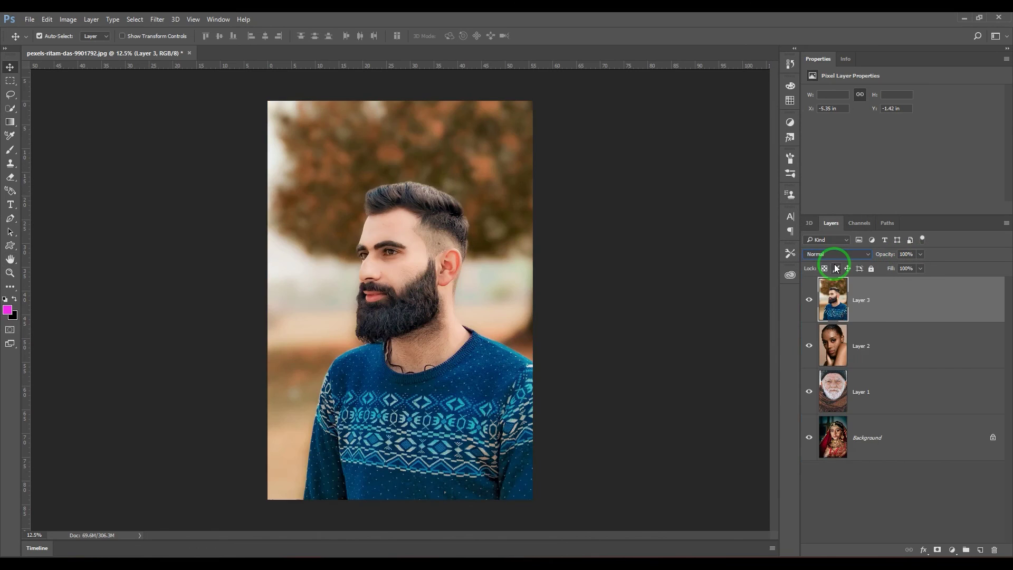
Step: Try the Multiply blend mode and the opacity control in Layer 3's blending options, returning to Normal at 100%
{"action": "double_click", "coordinate": [902, 287]}
{"action": "left_click", "coordinate": [663, 172]}
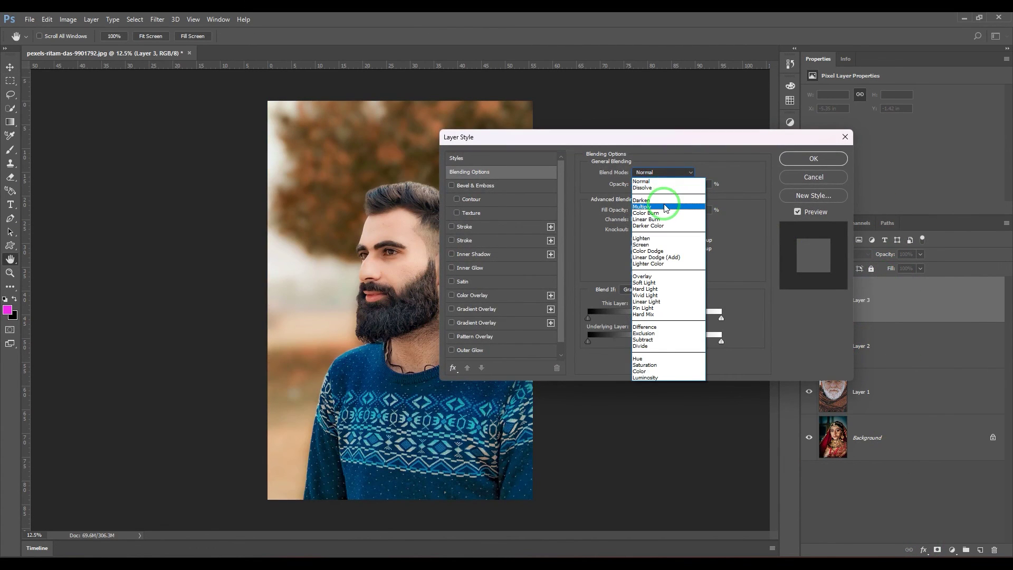
{"action": "left_click", "coordinate": [664, 206]}
{"action": "left_click_drag", "start_coordinate": [674, 185], "coordinate": [718, 186]}
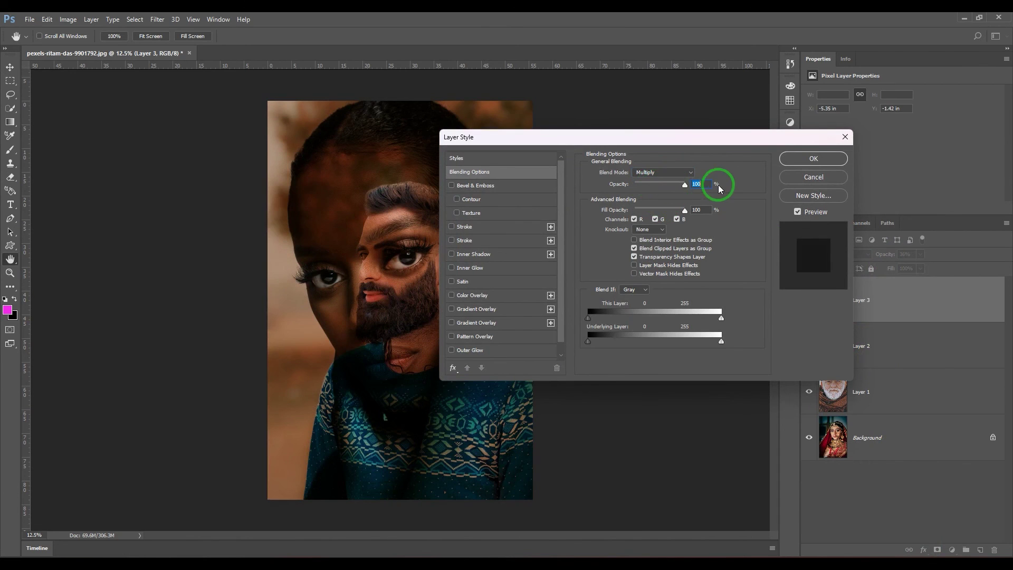
{"action": "left_click", "coordinate": [663, 172]}
{"action": "left_click", "coordinate": [654, 180]}
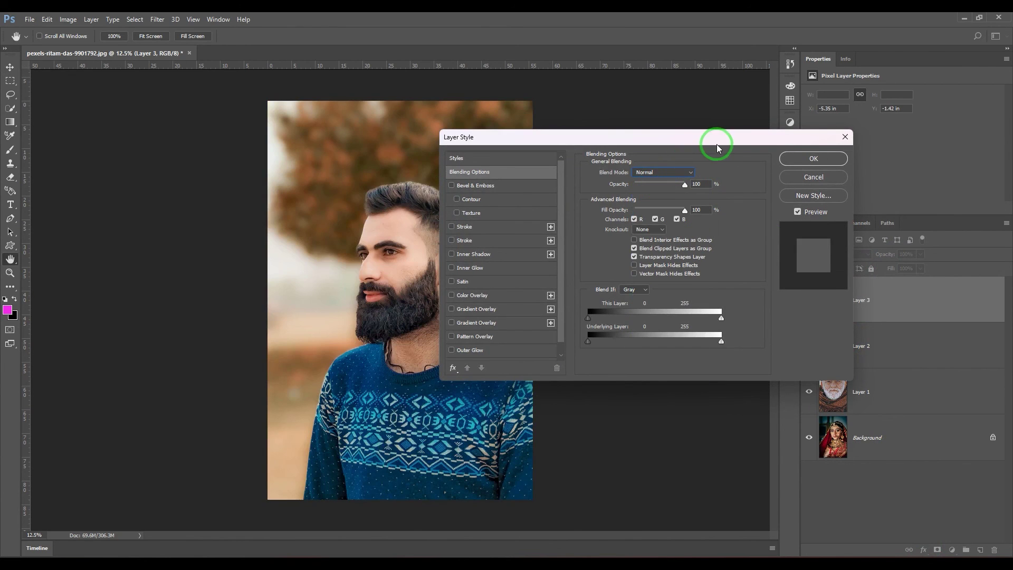
Step: Apply the Multiply blend mode with 39% opacity to Layer 3 through its blending options
{"action": "left_click_drag", "start_coordinate": [716, 144], "coordinate": [621, 139]}
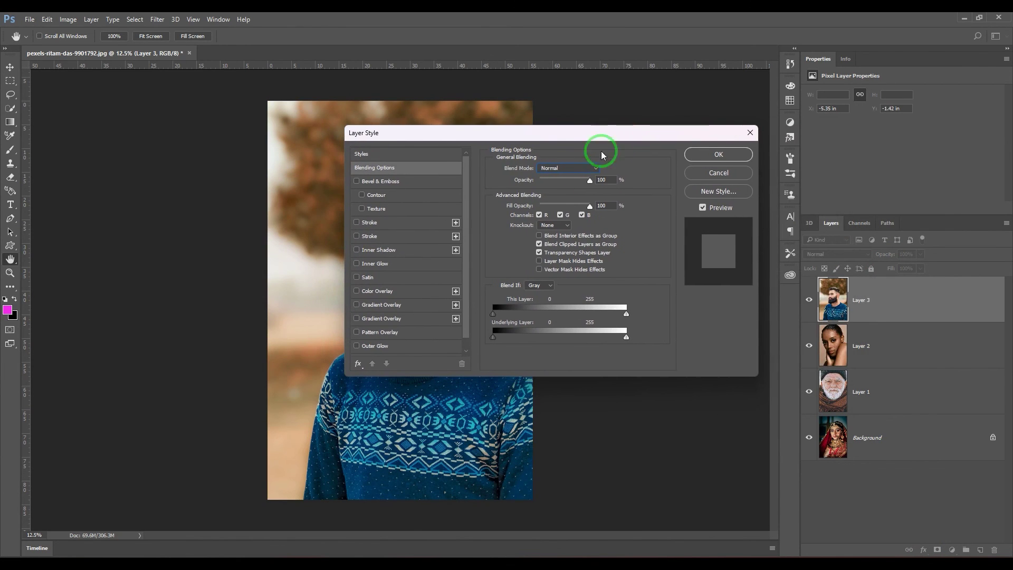
{"action": "left_click", "coordinate": [575, 176]}
{"action": "left_click", "coordinate": [575, 193]}
{"action": "left_click_drag", "start_coordinate": [590, 181], "coordinate": [559, 182]}
{"action": "left_click", "coordinate": [708, 156]}
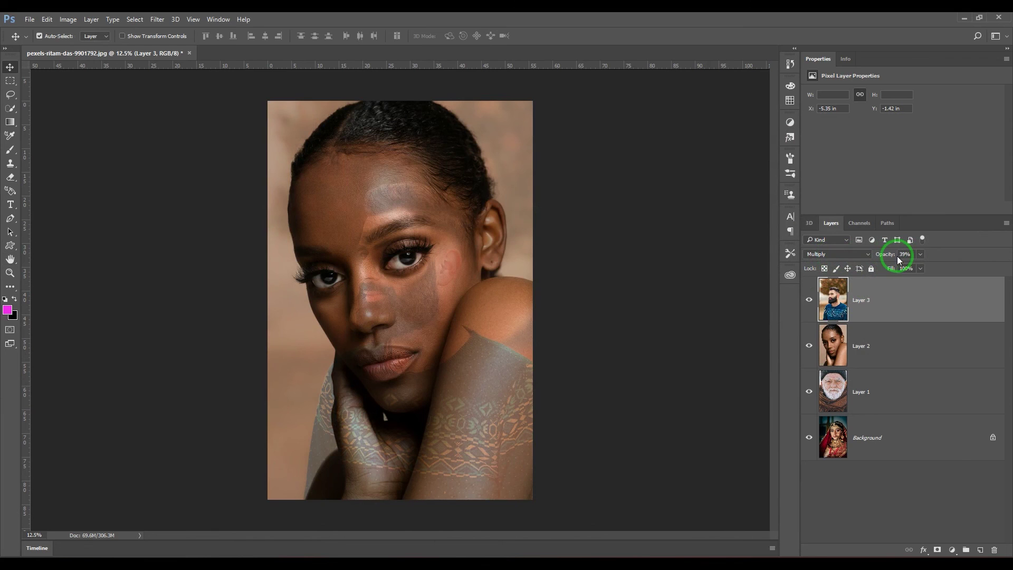
Step: Restore Layer 3's blend mode to Normal and its opacity to 100% in its blending options
{"action": "double_click", "coordinate": [901, 312]}
{"action": "left_click", "coordinate": [566, 170]}
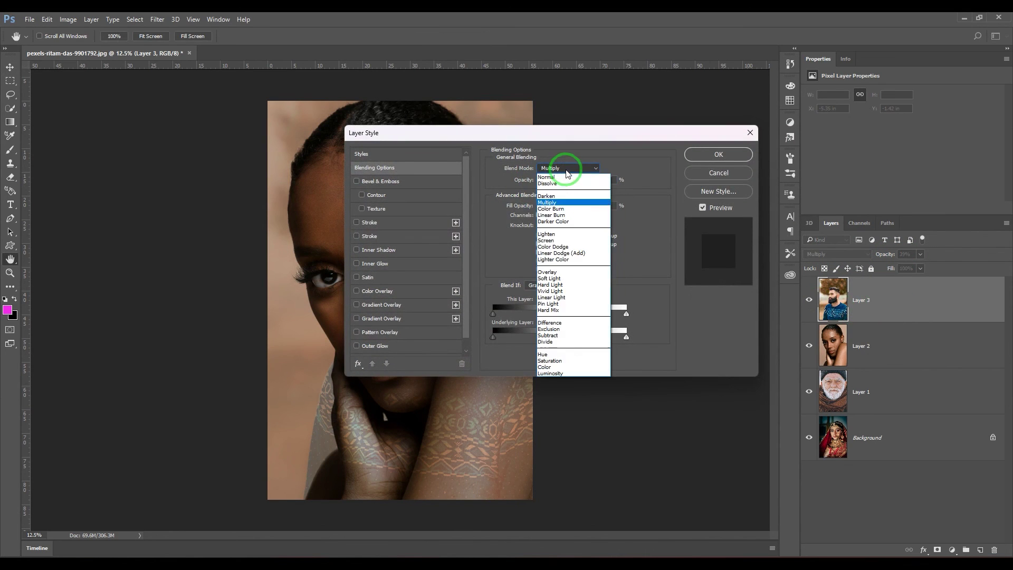
{"action": "left_click", "coordinate": [561, 177]}
{"action": "left_click_drag", "start_coordinate": [579, 181], "coordinate": [620, 192]}
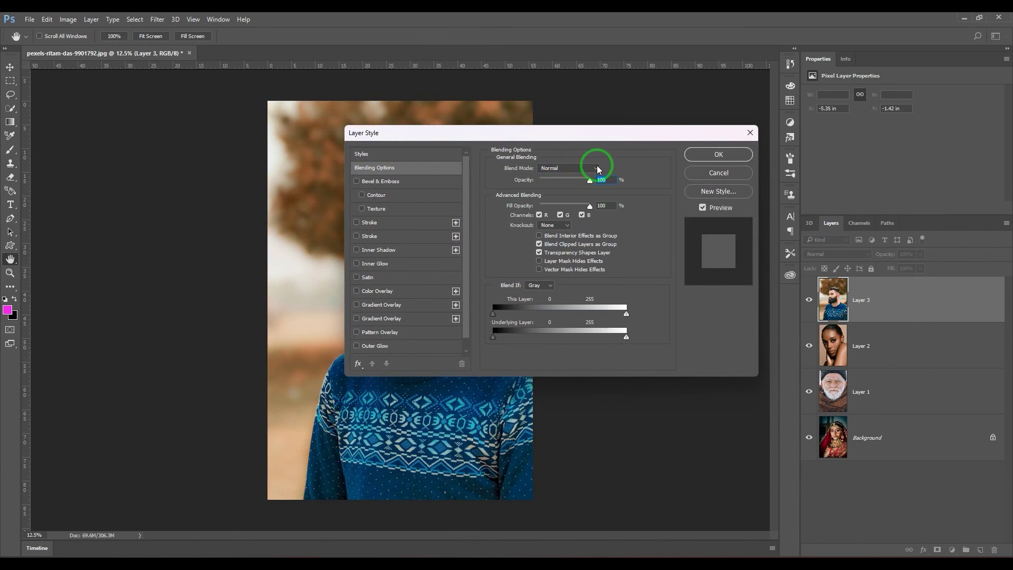
{"action": "mouse_move", "coordinate": [617, 136]}
{"action": "left_mouse_down"}
{"action": "mouse_move", "coordinate": [720, 134]}
{"action": "mouse_move", "coordinate": [607, 138]}
{"action": "left_mouse_up"}
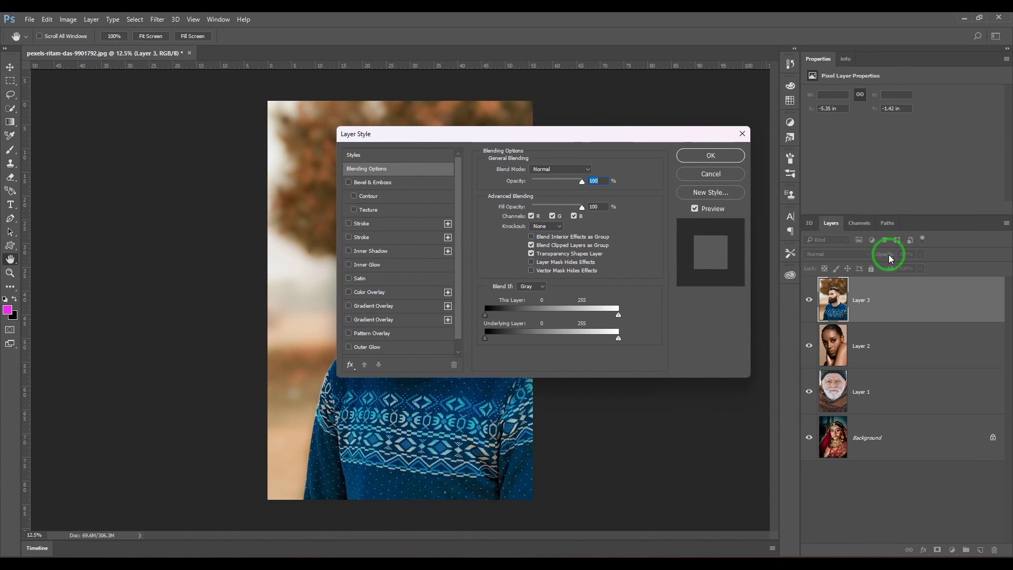
{"action": "left_click_drag", "start_coordinate": [591, 137], "coordinate": [782, 102]}
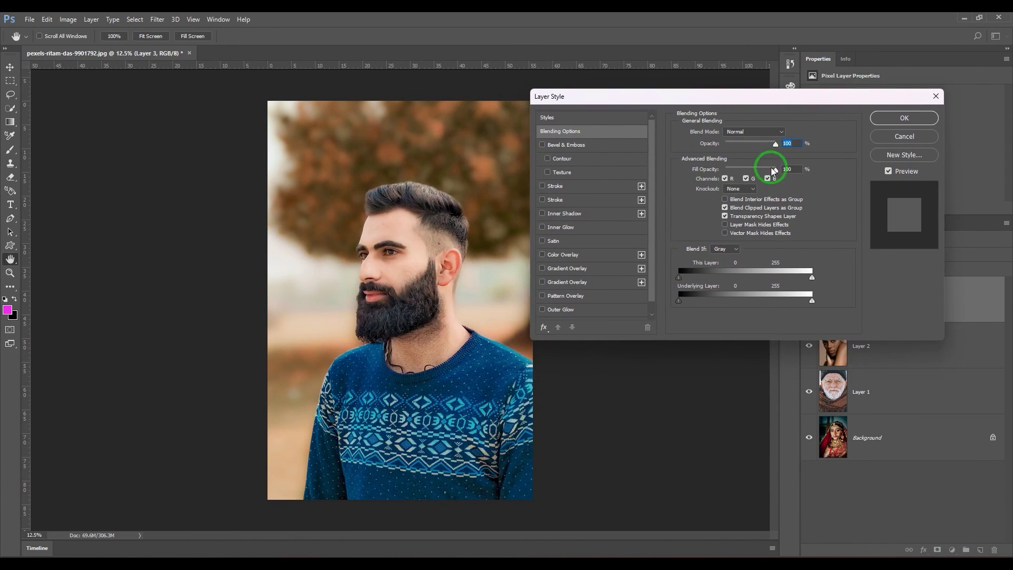
Step: Try varying Layer 3's fill opacity, return it to 100% and close the blending options
{"action": "left_click_drag", "start_coordinate": [771, 168], "coordinate": [784, 146]}
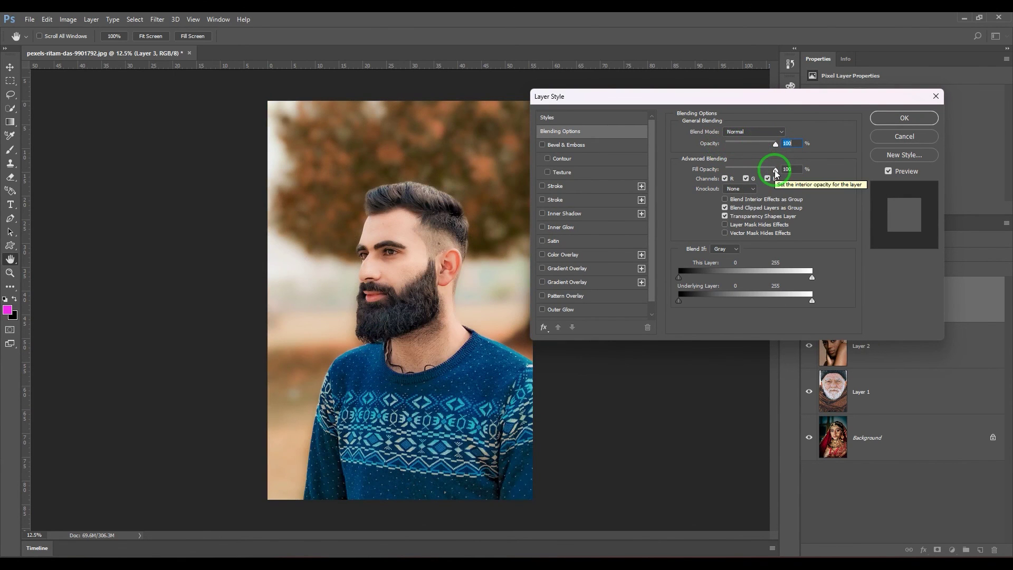
{"action": "mouse_move", "coordinate": [775, 169]}
{"action": "left_mouse_down"}
{"action": "mouse_move", "coordinate": [724, 170]}
{"action": "mouse_move", "coordinate": [792, 165]}
{"action": "left_mouse_up"}
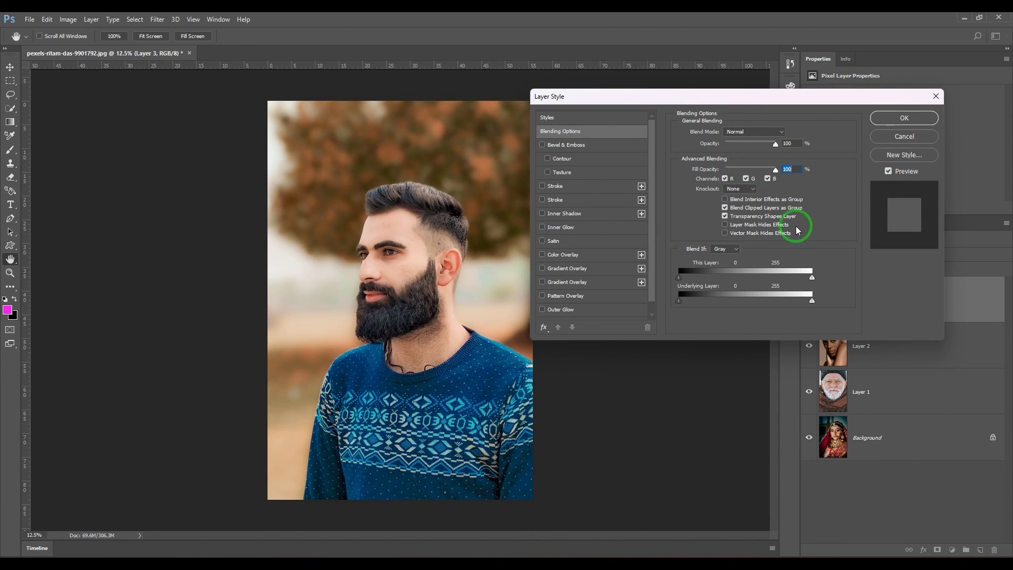
{"action": "left_click_drag", "start_coordinate": [805, 100], "coordinate": [782, 122]}
{"action": "left_click", "coordinate": [897, 141]}
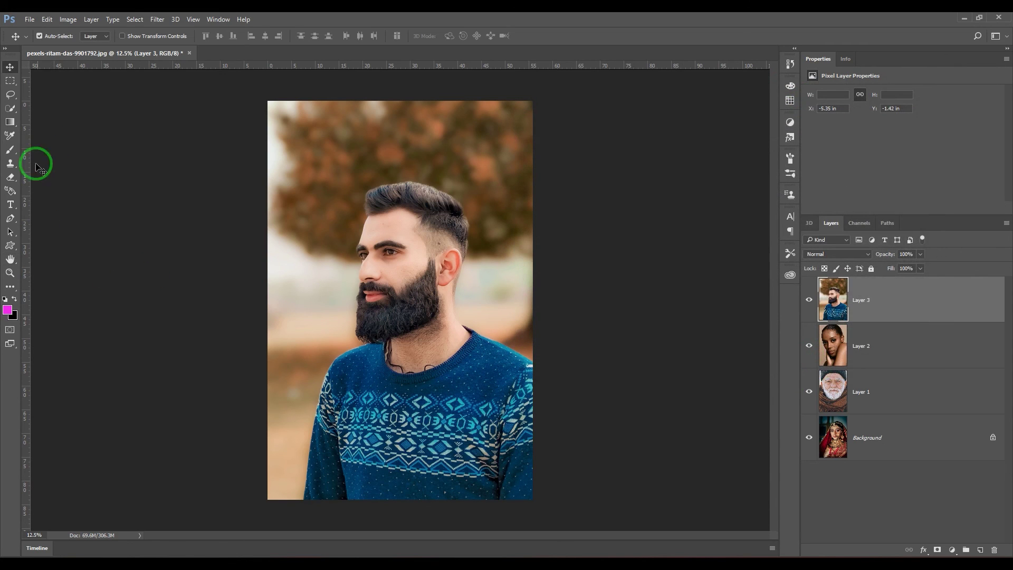
Step: Add a white text layer reading "REINS" on the photo beside the man's face
{"action": "left_click", "coordinate": [10, 205]}
{"action": "left_click", "coordinate": [322, 283]}
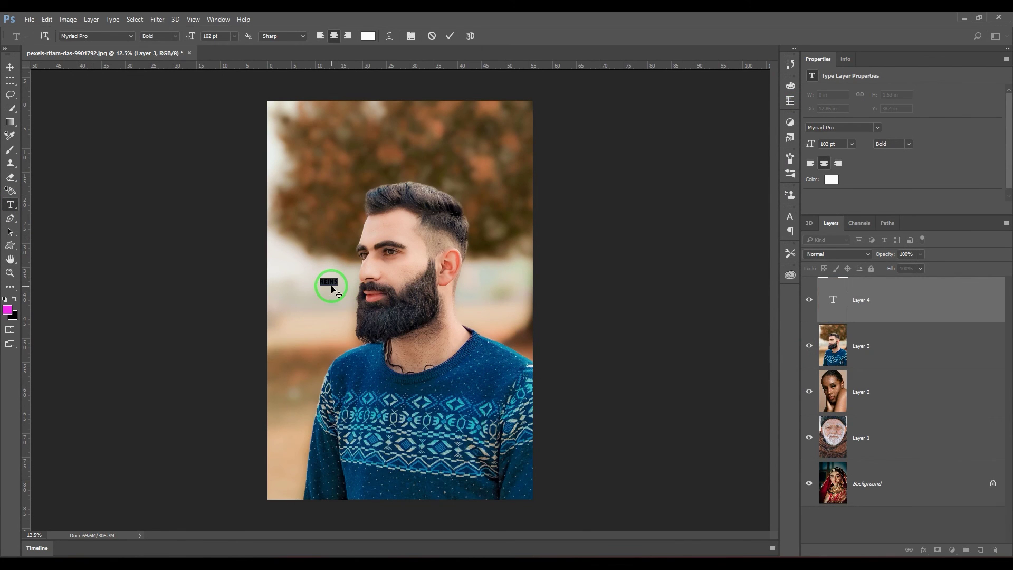
{"action": "left_click", "coordinate": [9, 67]}
Step: Scale the REINS text up to about 1448 pt so it spans nearly the full width of the photo
{"action": "key", "text": "ctrl+t"}
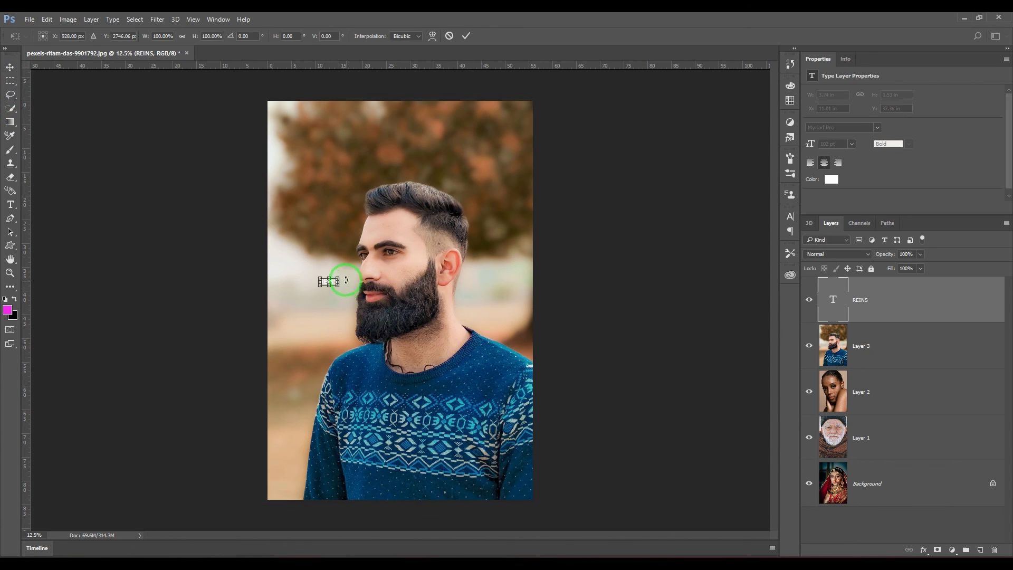
{"action": "left_click_drag", "start_coordinate": [336, 277], "coordinate": [511, 207]}
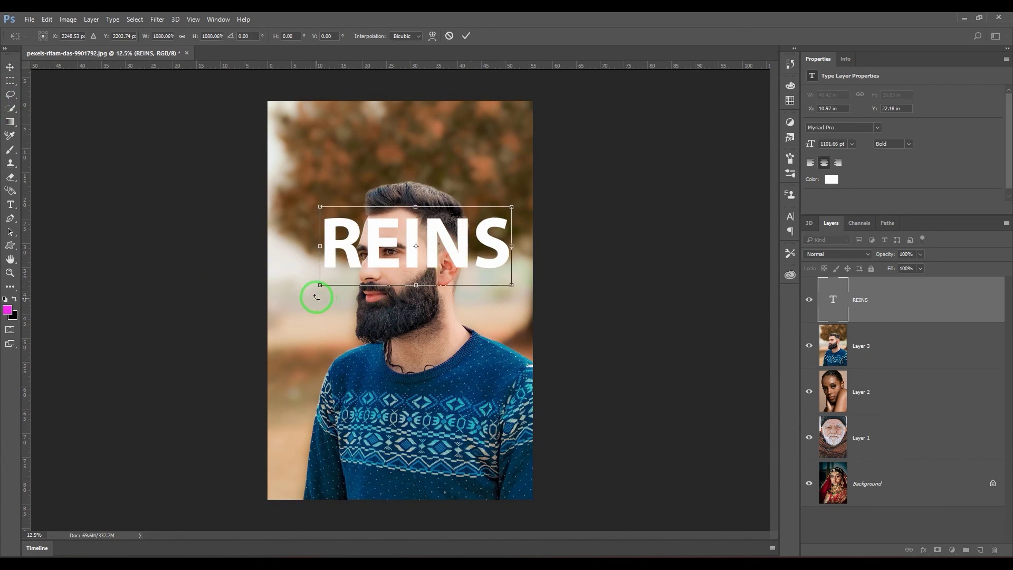
{"action": "left_click_drag", "start_coordinate": [314, 289], "coordinate": [282, 313]}
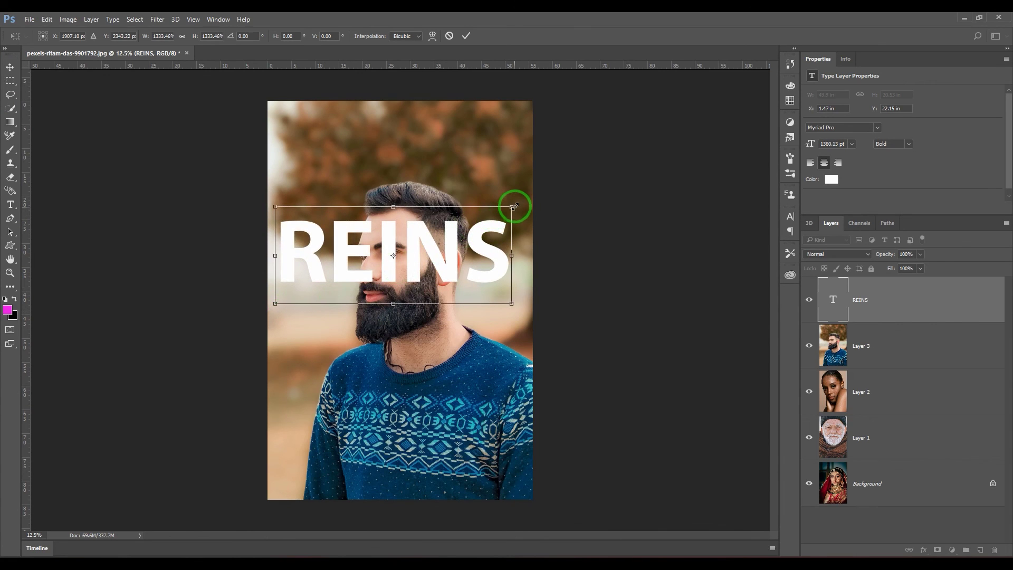
{"action": "left_click_drag", "start_coordinate": [515, 207], "coordinate": [524, 202]}
{"action": "key", "text": "Return"}
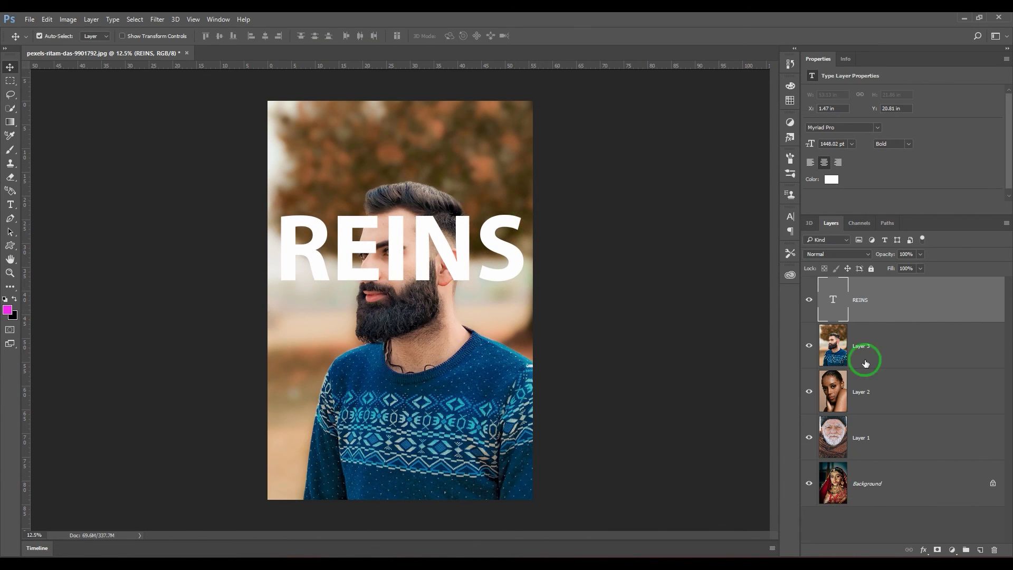
Step: Add Bevel & Emboss to the REINS text with 115% depth and a Normal shadow mode at 100% opacity
{"action": "left_click", "coordinate": [924, 550]}
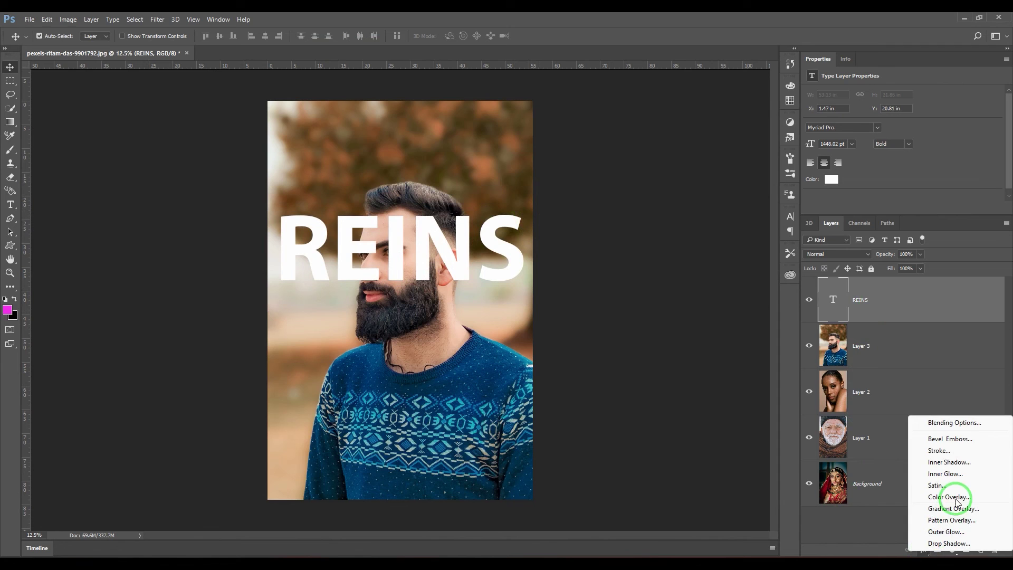
{"action": "left_click", "coordinate": [950, 438]}
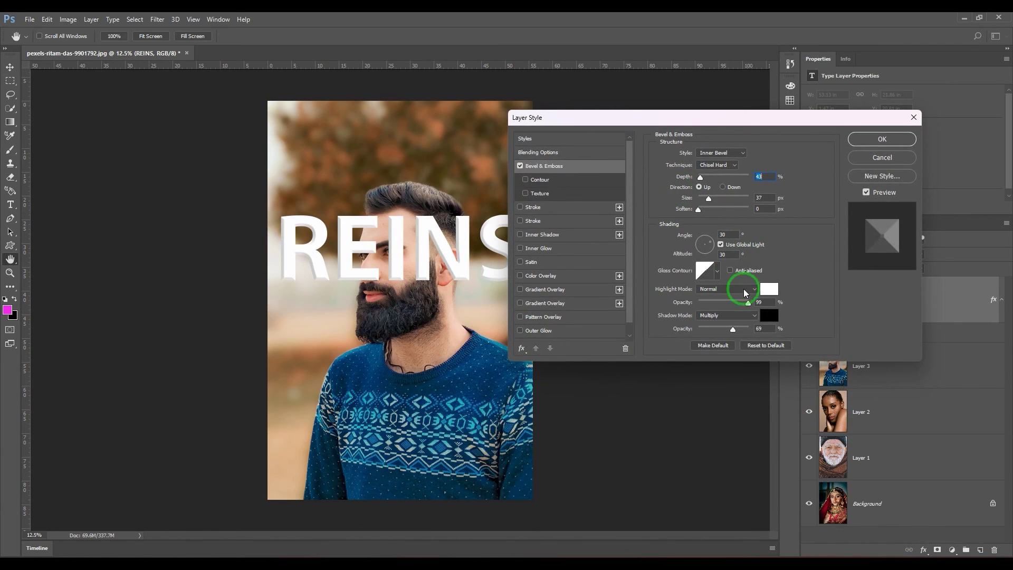
{"action": "left_click_drag", "start_coordinate": [733, 329], "coordinate": [752, 329]}
{"action": "left_click", "coordinate": [738, 316]}
{"action": "left_click", "coordinate": [721, 320]}
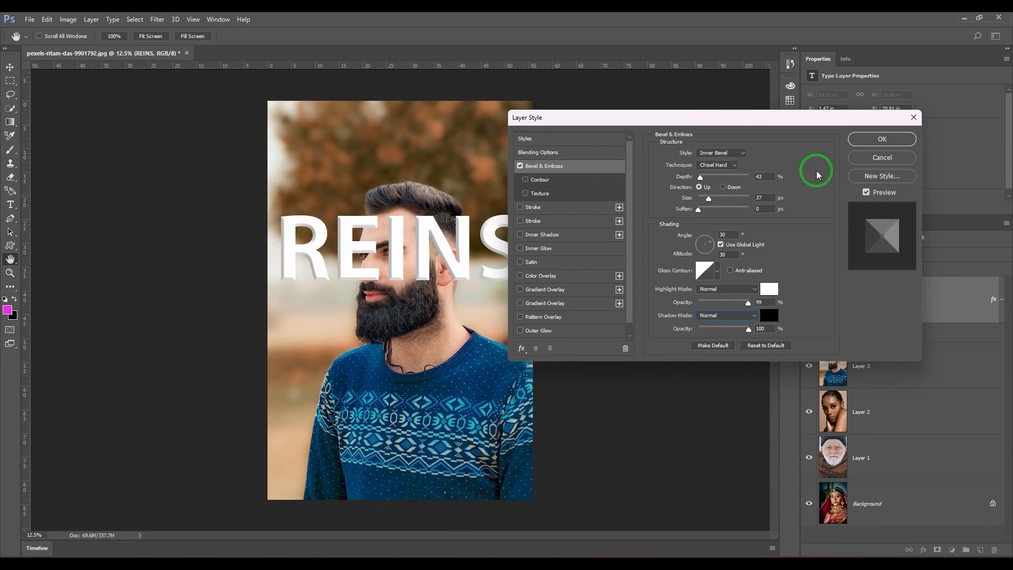
{"action": "left_click_drag", "start_coordinate": [699, 178], "coordinate": [704, 178]}
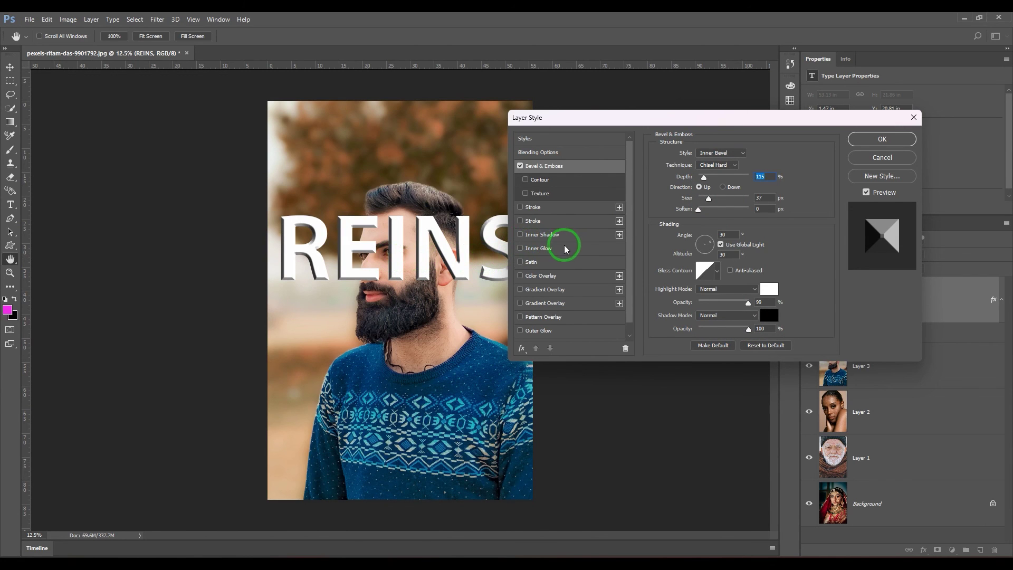
Step: Add a red Inner Glow to the REINS text and move the text slightly lower on the photo
{"action": "left_click", "coordinate": [547, 250]}
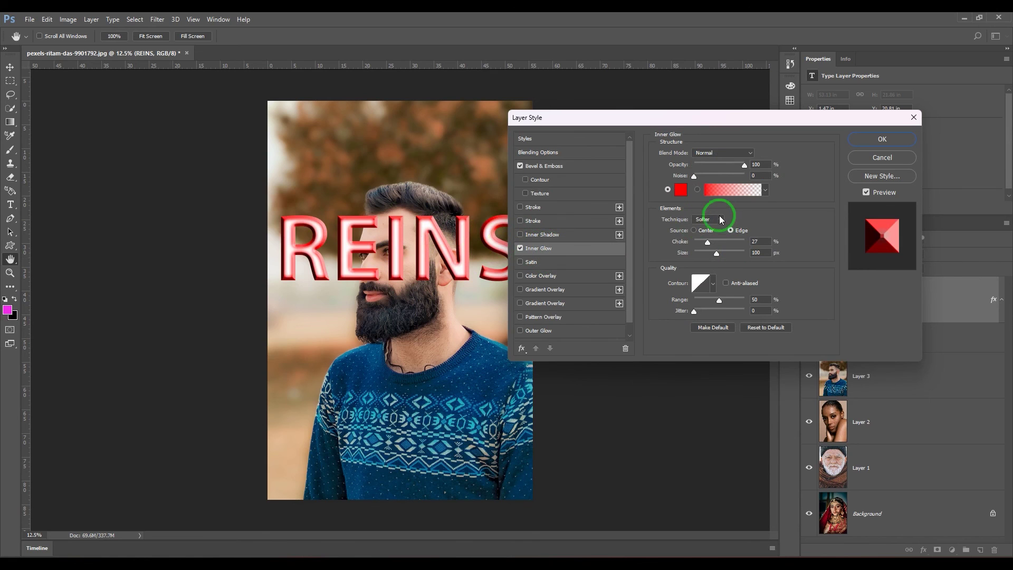
{"action": "left_click", "coordinate": [870, 143]}
{"action": "left_click_drag", "start_coordinate": [396, 270], "coordinate": [383, 299]}
{"action": "key", "text": "z"}
{"action": "left_click", "coordinate": [380, 300]}
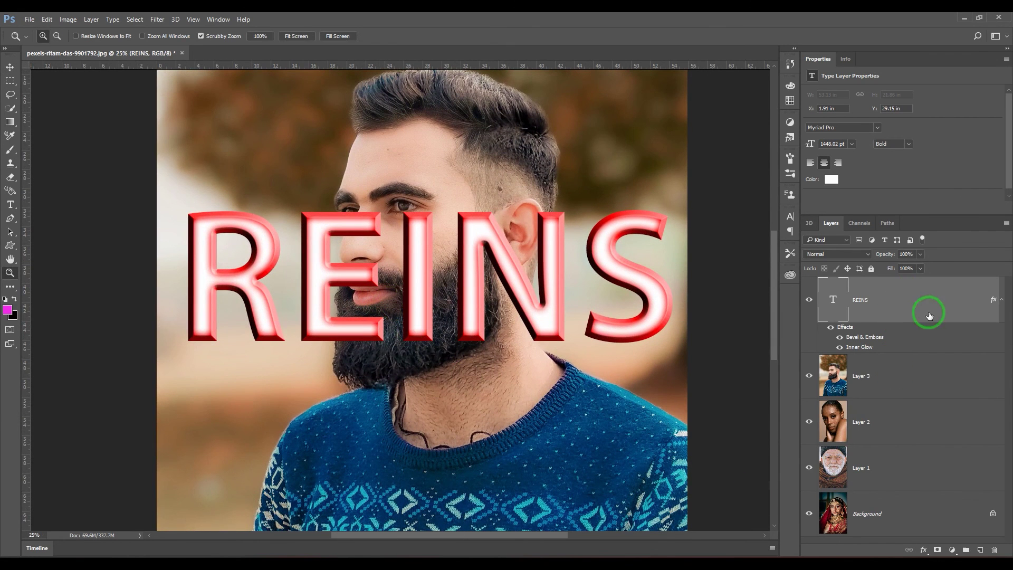
Step: Set the REINS text layer's fill opacity to 0% in its blending options, keeping the lettering in view
{"action": "double_click", "coordinate": [917, 299]}
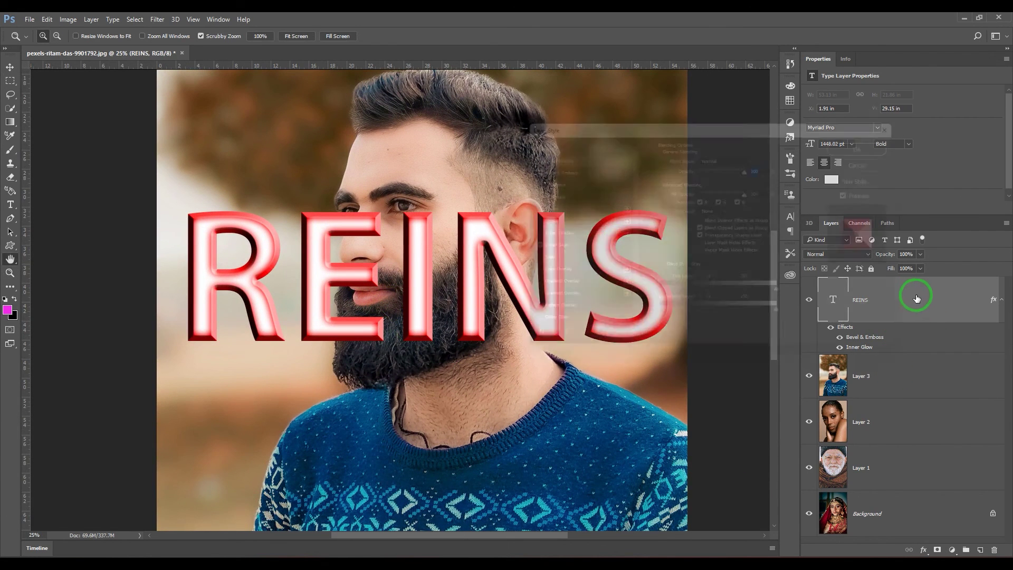
{"action": "mouse_move", "coordinate": [753, 164]}
{"action": "left_mouse_down"}
{"action": "mouse_move", "coordinate": [696, 166]}
{"action": "mouse_move", "coordinate": [766, 164]}
{"action": "left_mouse_up"}
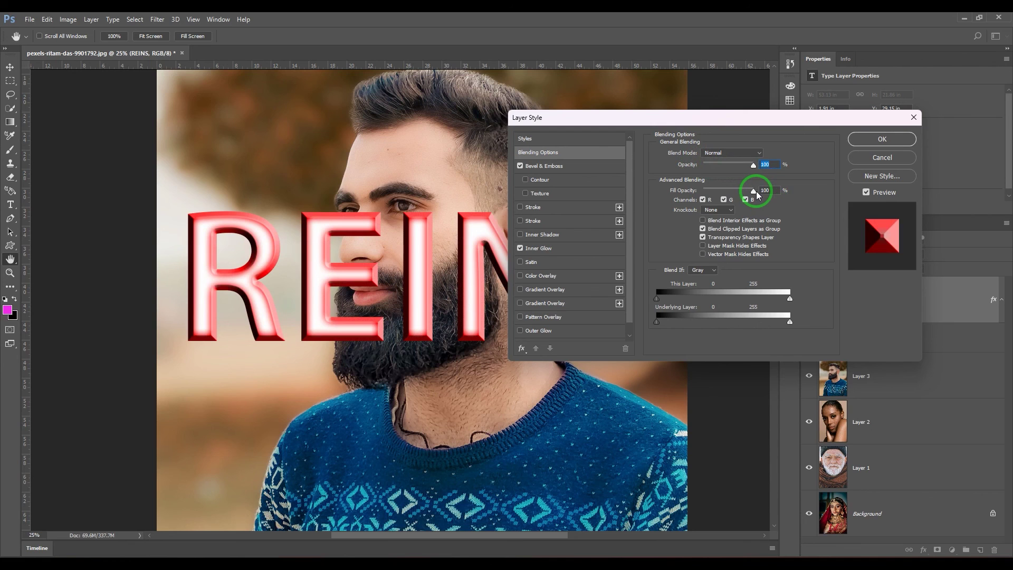
{"action": "left_click_drag", "start_coordinate": [752, 191], "coordinate": [668, 202]}
{"action": "left_click_drag", "start_coordinate": [673, 113], "coordinate": [749, 97]}
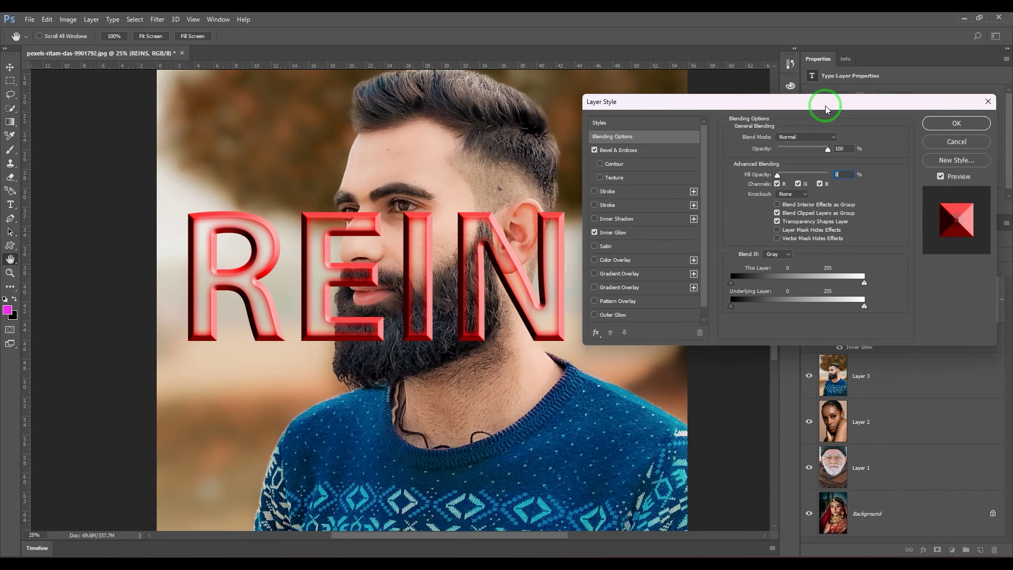
{"action": "mouse_move", "coordinate": [825, 105]}
{"action": "left_mouse_down"}
{"action": "mouse_move", "coordinate": [800, 102]}
{"action": "mouse_move", "coordinate": [812, 94]}
{"action": "left_mouse_up"}
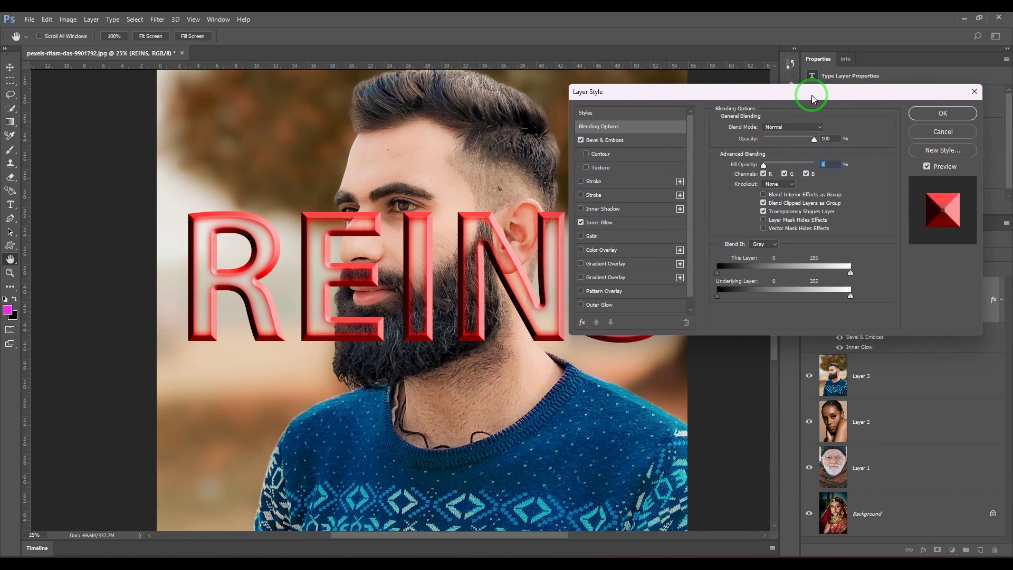
{"action": "left_click_drag", "start_coordinate": [764, 165], "coordinate": [716, 163]}
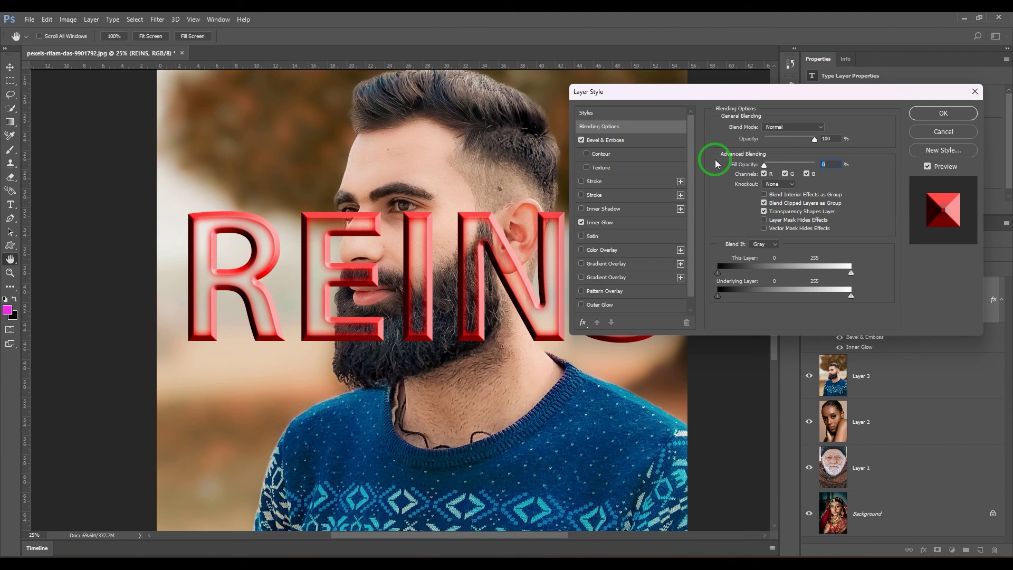
Step: Toggle Blend Interior Effects as Group on and off to compare how the REINS text's Inner Glow reacts
{"action": "left_click", "coordinate": [795, 196]}
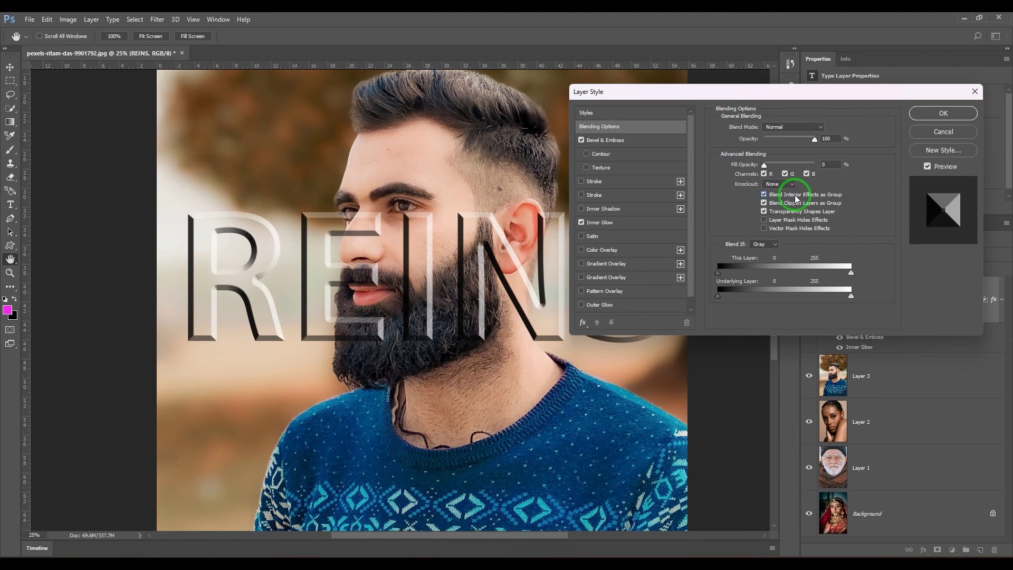
{"action": "left_click", "coordinate": [796, 199]}
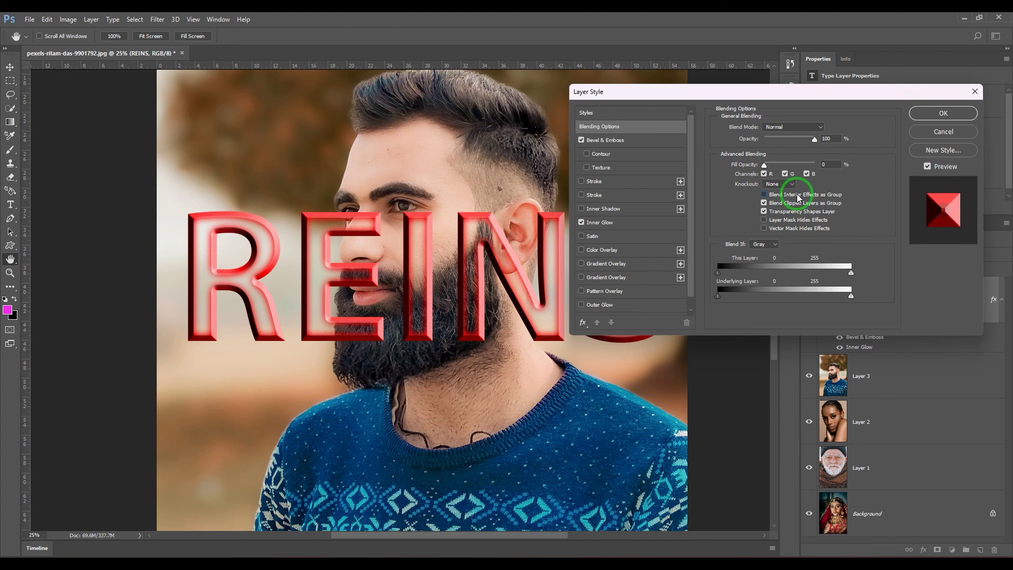
{"action": "left_click", "coordinate": [796, 199]}
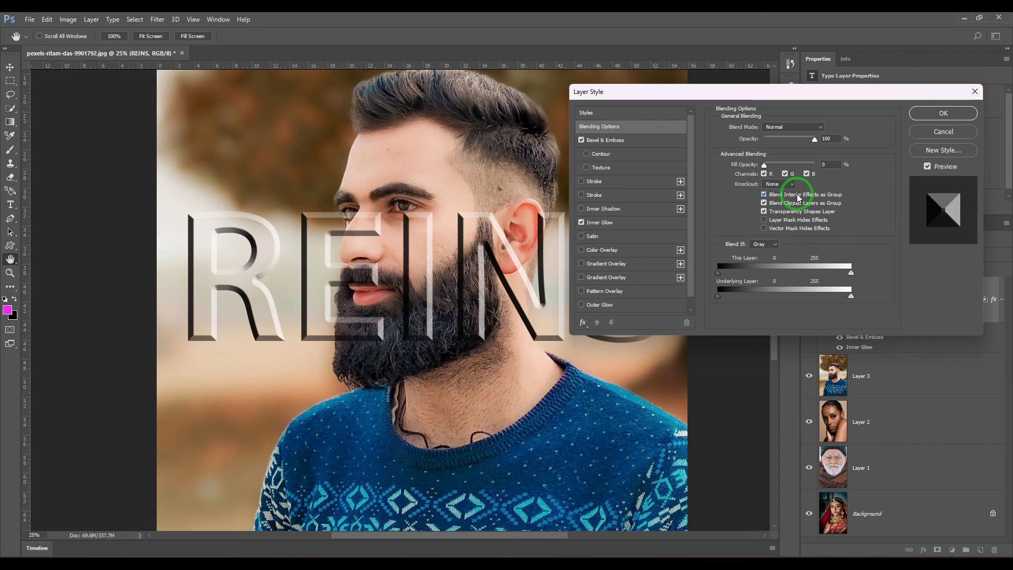
{"action": "left_click", "coordinate": [797, 199]}
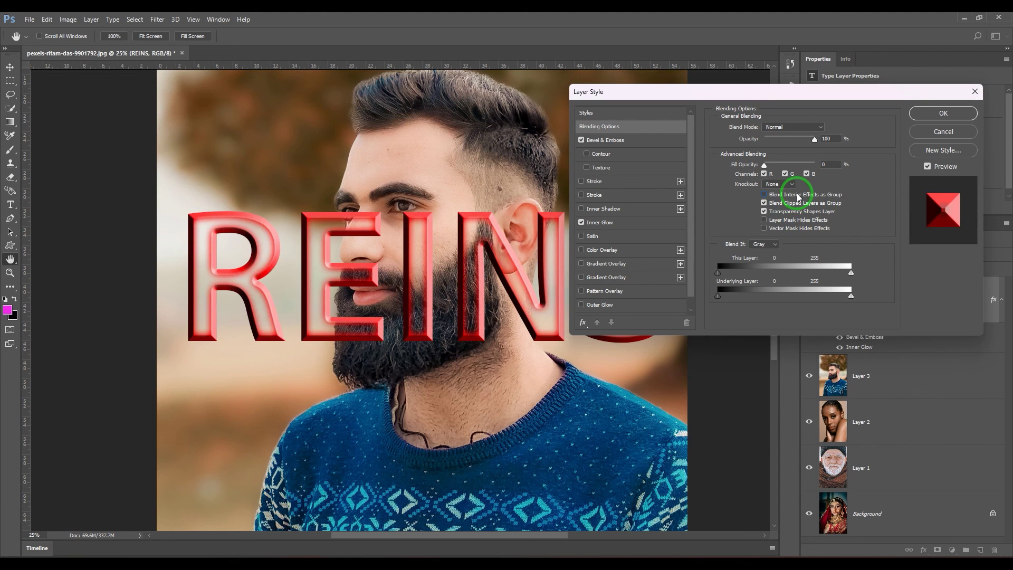
Step: Add a Multiply Drop Shadow at 47% opacity to the REINS text and offset it down and to the left at a 65° angle
{"action": "scroll", "coordinate": [614, 290], "scroll_direction": "down", "scroll_amount": 1}
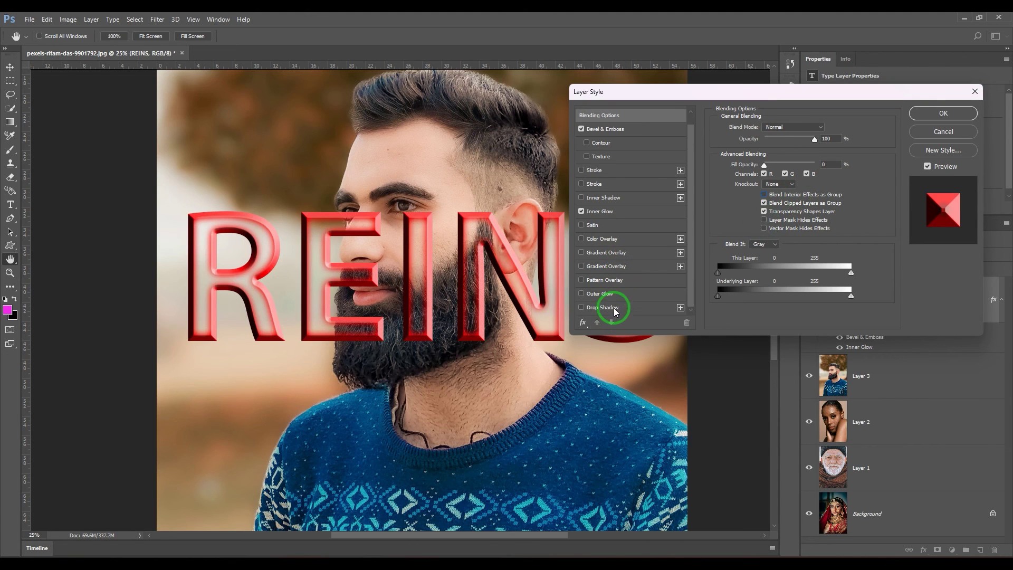
{"action": "left_click", "coordinate": [603, 307]}
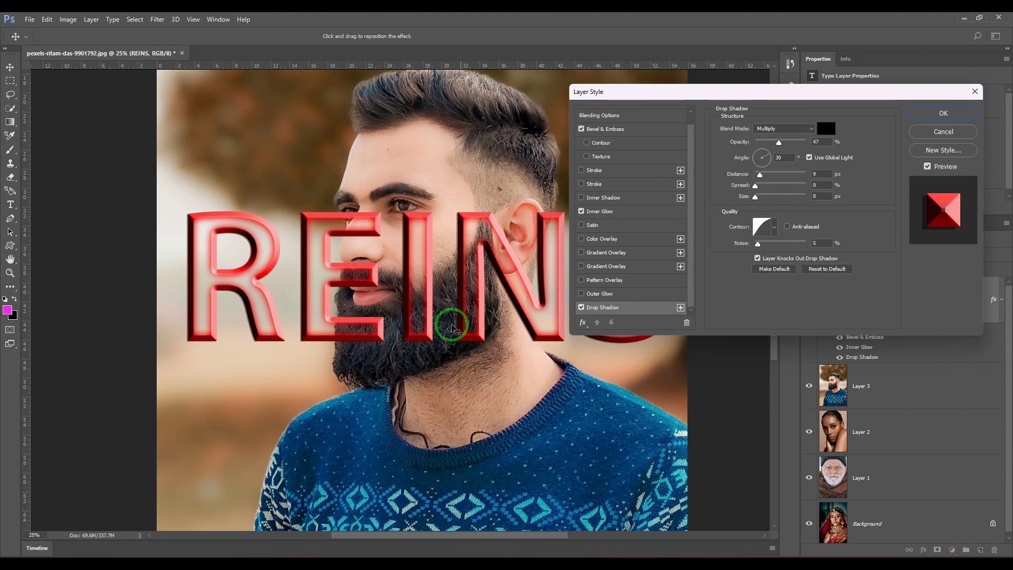
{"action": "left_click_drag", "start_coordinate": [452, 327], "coordinate": [410, 350]}
{"action": "left_click", "coordinate": [802, 184]}
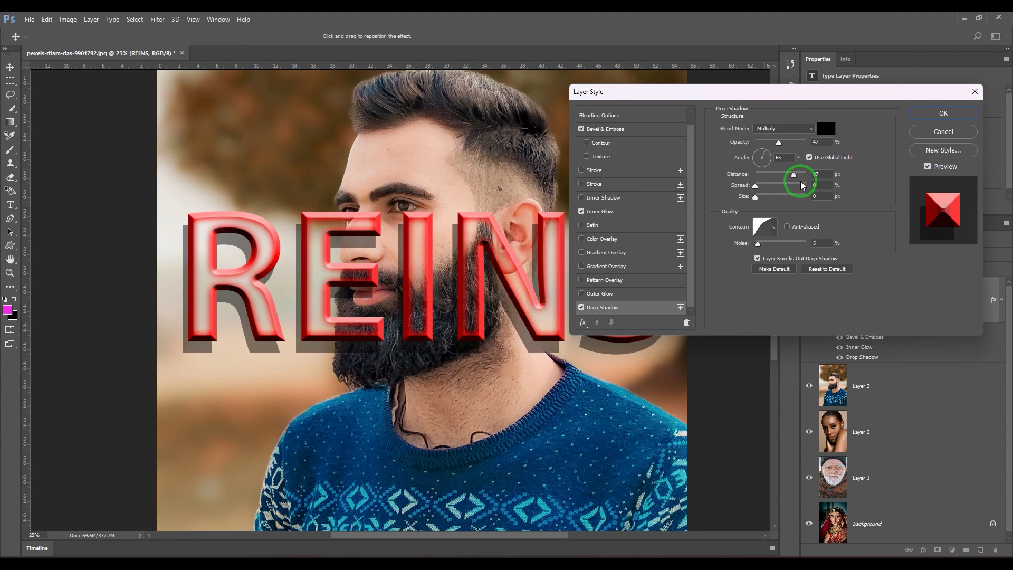
Step: Compare the REINS text with Drop Shadow applied while switching Blend Interior Effects as Group on and off several times
{"action": "left_click", "coordinate": [608, 115]}
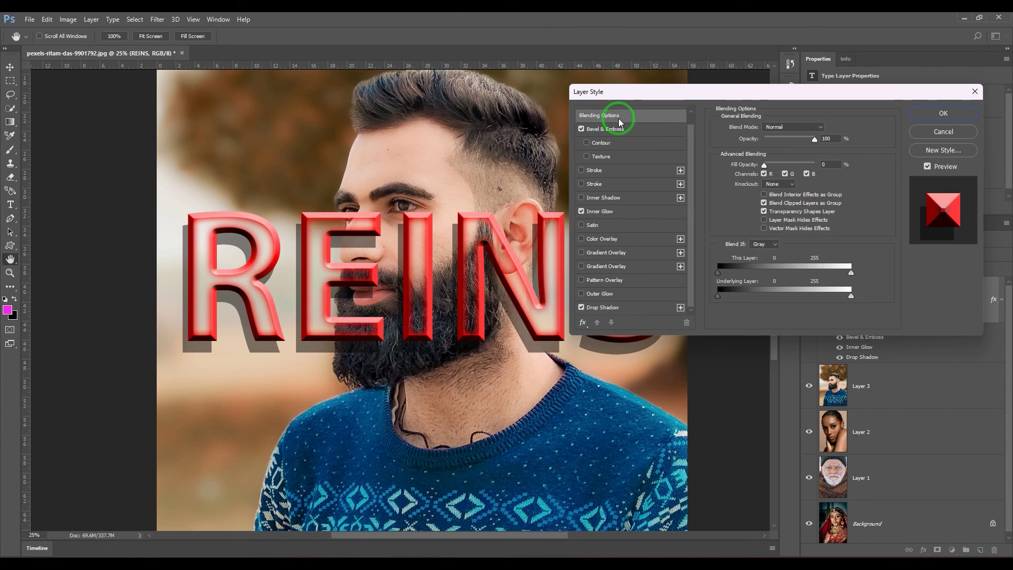
{"action": "left_click", "coordinate": [789, 196]}
{"action": "left_click", "coordinate": [789, 196]}
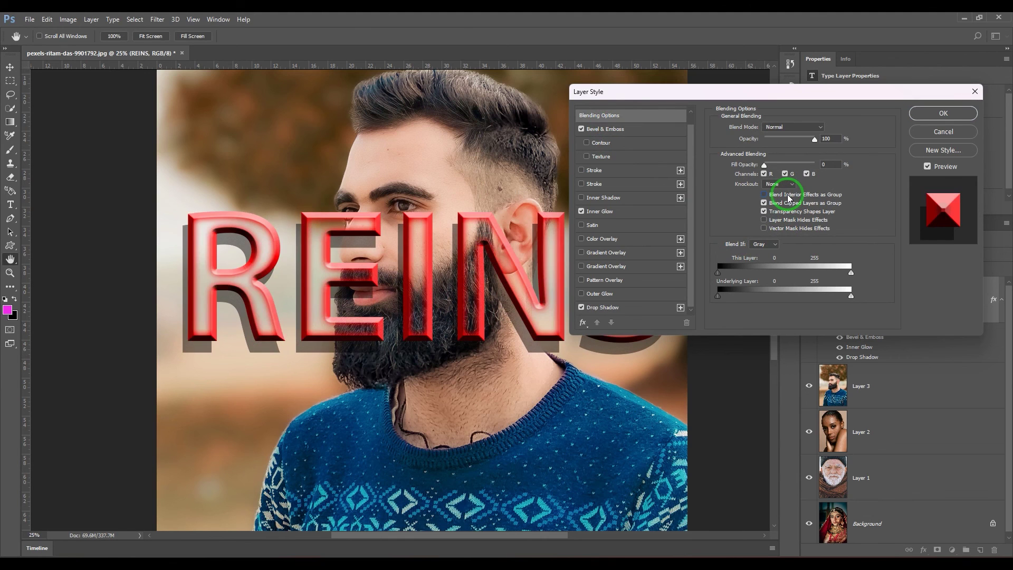
{"action": "left_click", "coordinate": [789, 195]}
{"action": "left_click", "coordinate": [789, 196]}
{"action": "left_click", "coordinate": [789, 196]}
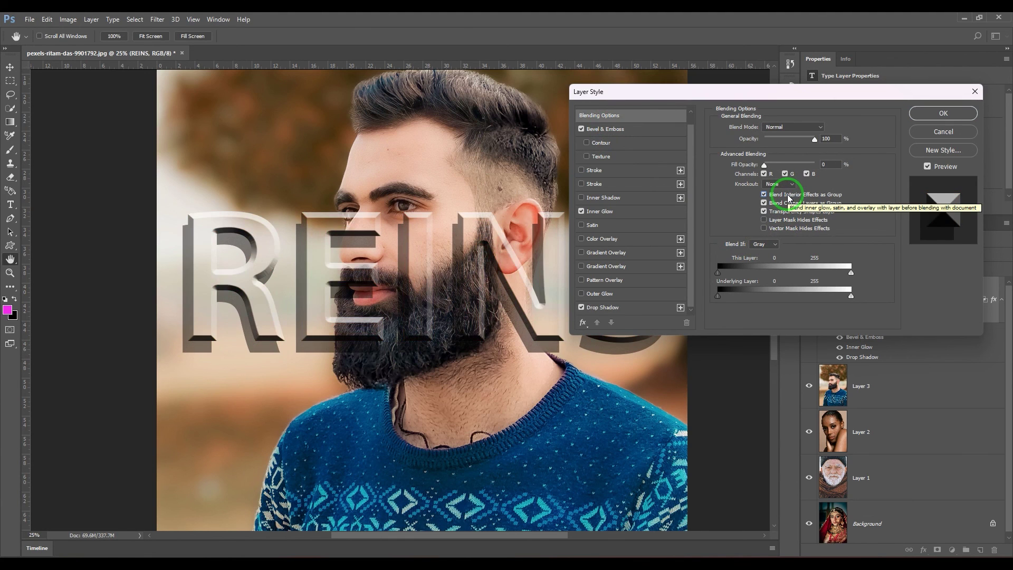
{"action": "left_click", "coordinate": [788, 197]}
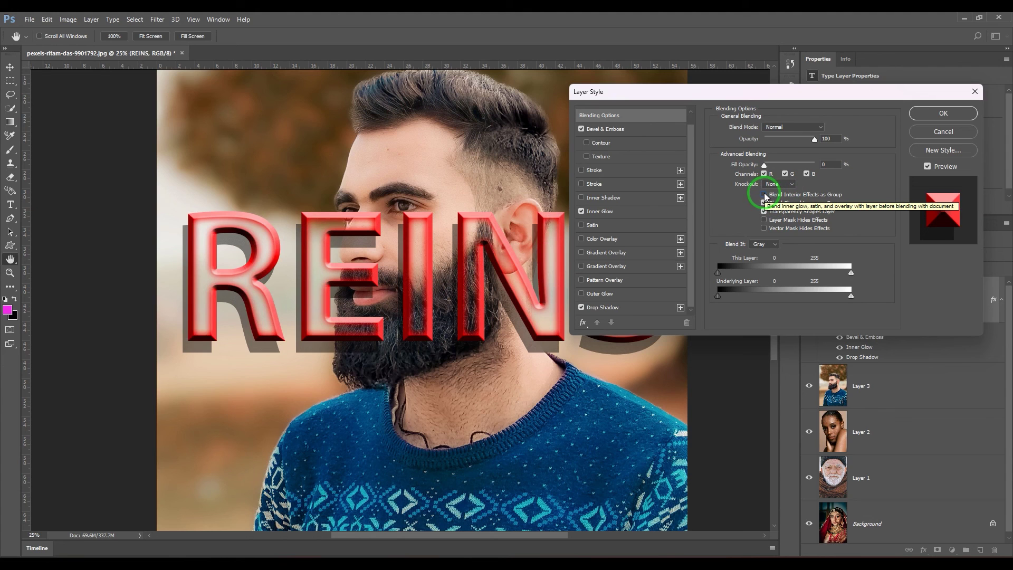
{"action": "left_click", "coordinate": [765, 194]}
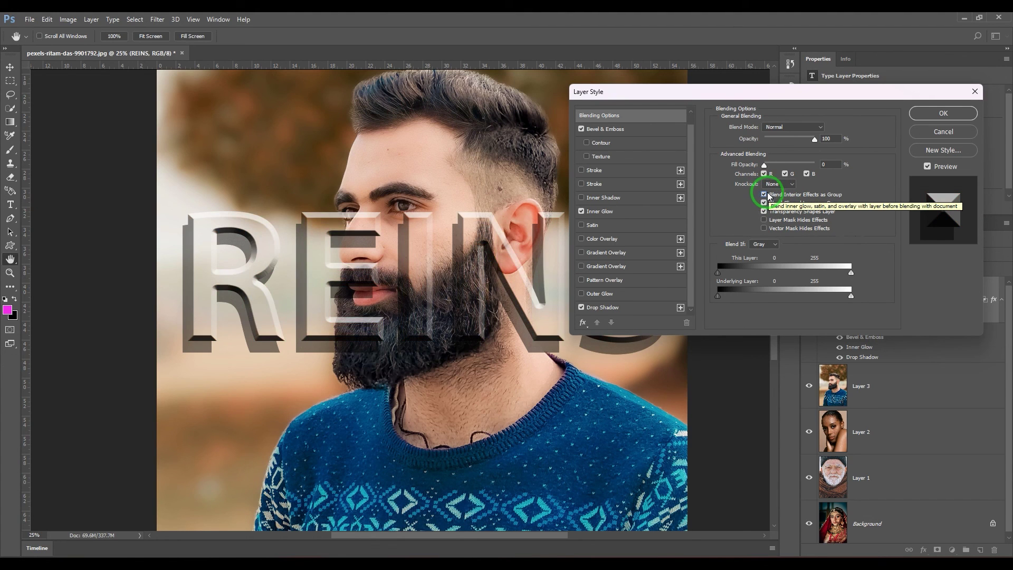
{"action": "left_click", "coordinate": [764, 194]}
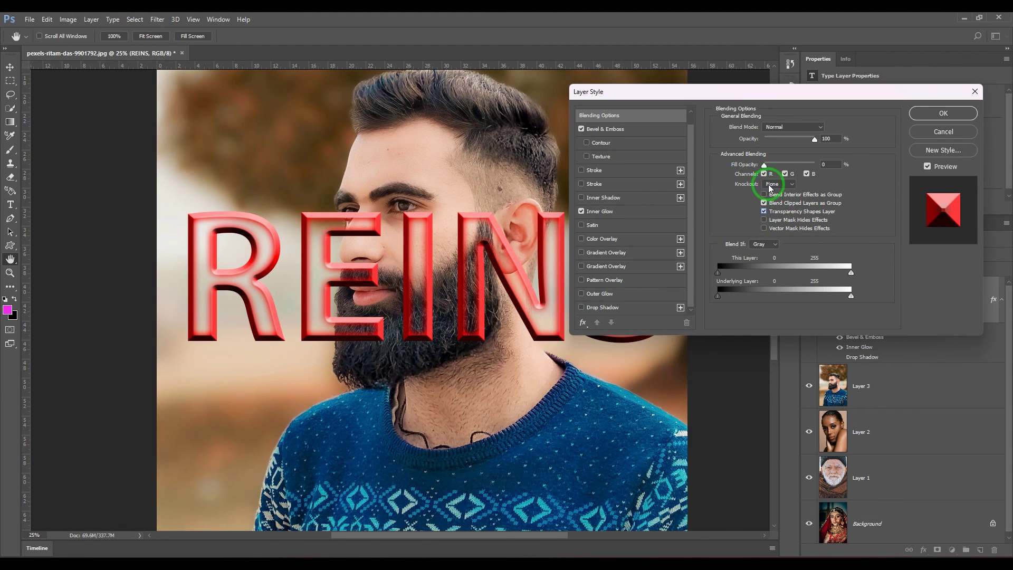
Step: Try a Shallow knockout on the REINS text with Inner Glow turned off, and discard the layer style changes
{"action": "left_click", "coordinate": [771, 185]}
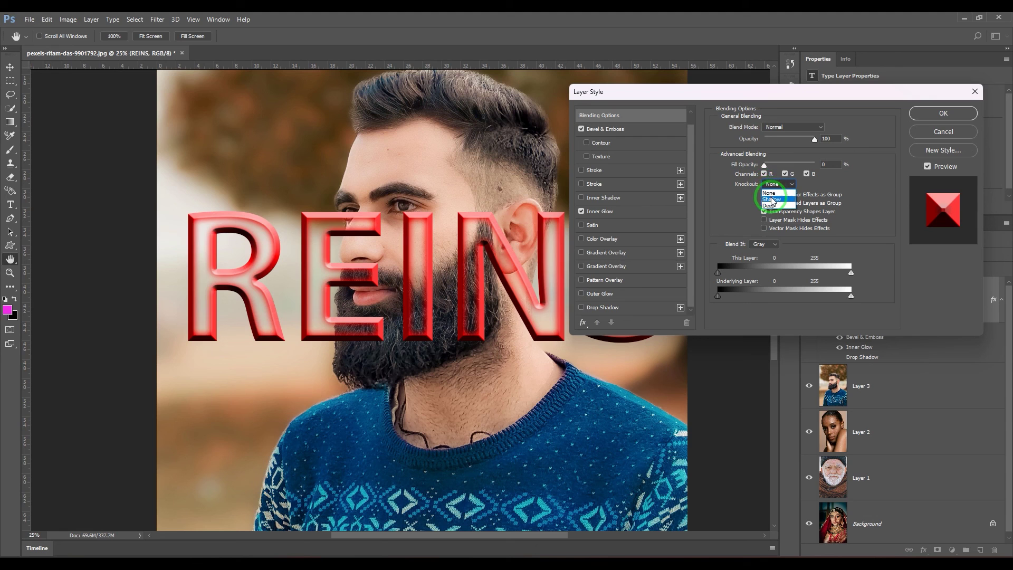
{"action": "left_click", "coordinate": [773, 201]}
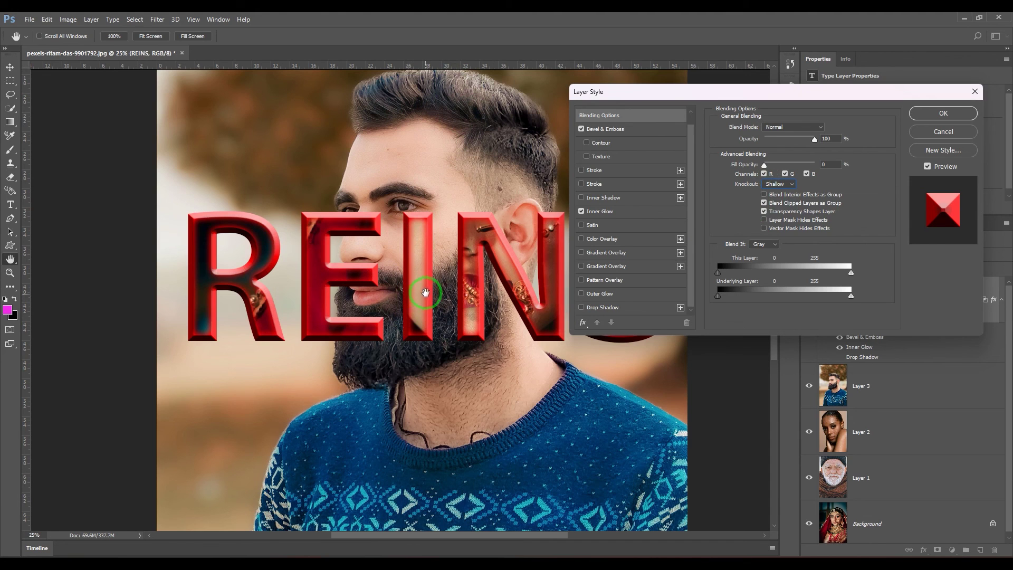
{"action": "left_click", "coordinate": [582, 211]}
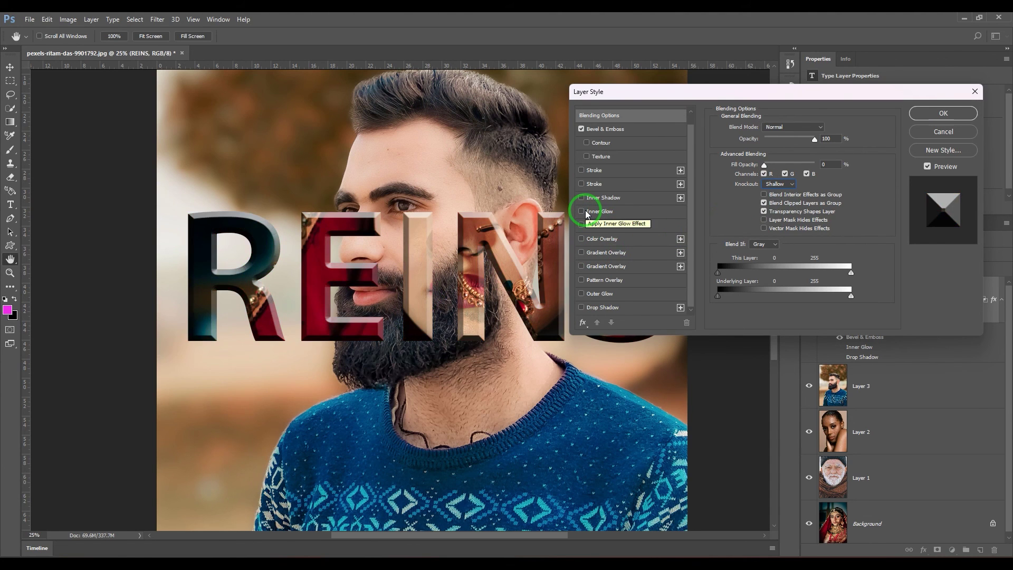
{"action": "left_click", "coordinate": [942, 132]}
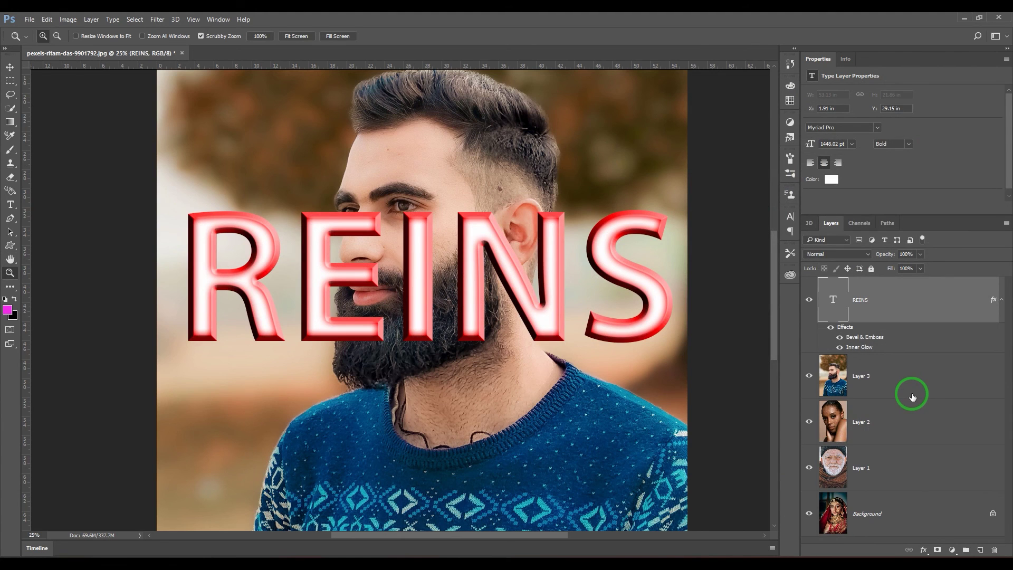
Step: Turn off the REINS text's Inner Glow and reduce its Bevel & Emboss to a thin edge
{"action": "double_click", "coordinate": [897, 338]}
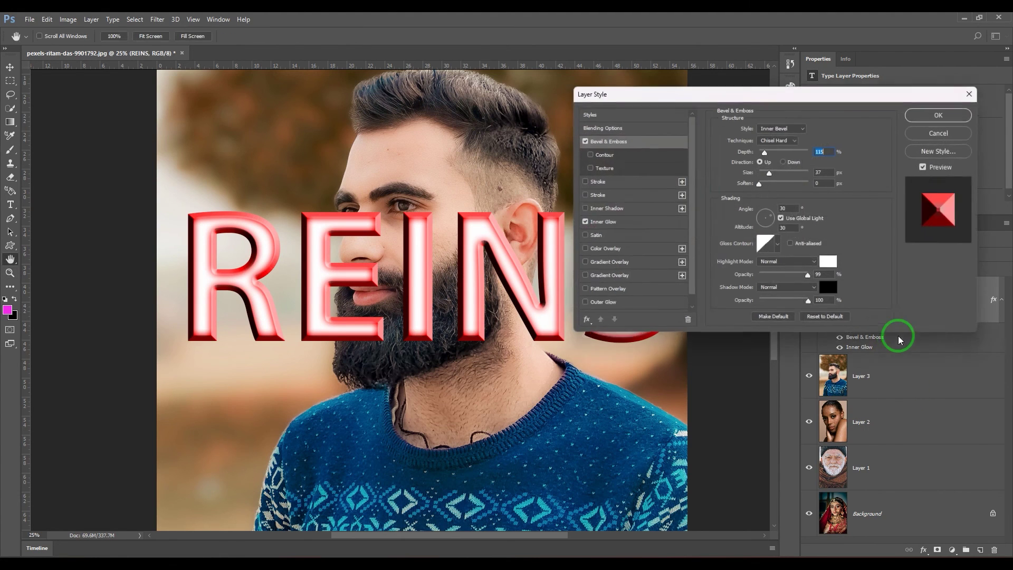
{"action": "left_click", "coordinate": [581, 222]}
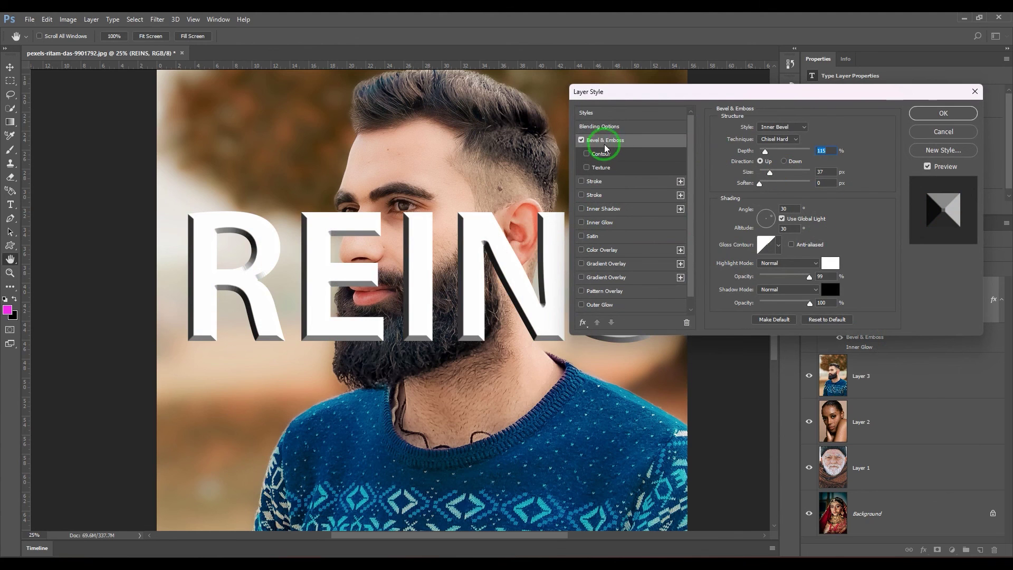
{"action": "left_click_drag", "start_coordinate": [765, 152], "coordinate": [764, 174]}
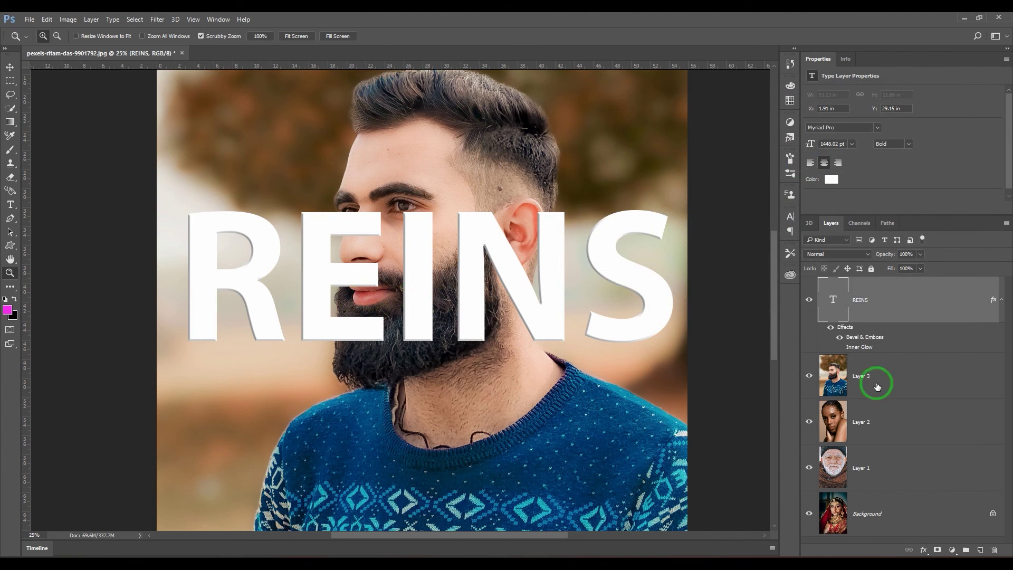
Step: Select Layer 3 and hide every layer one by one, from the REINS text down to the Background
{"action": "left_click", "coordinate": [876, 374]}
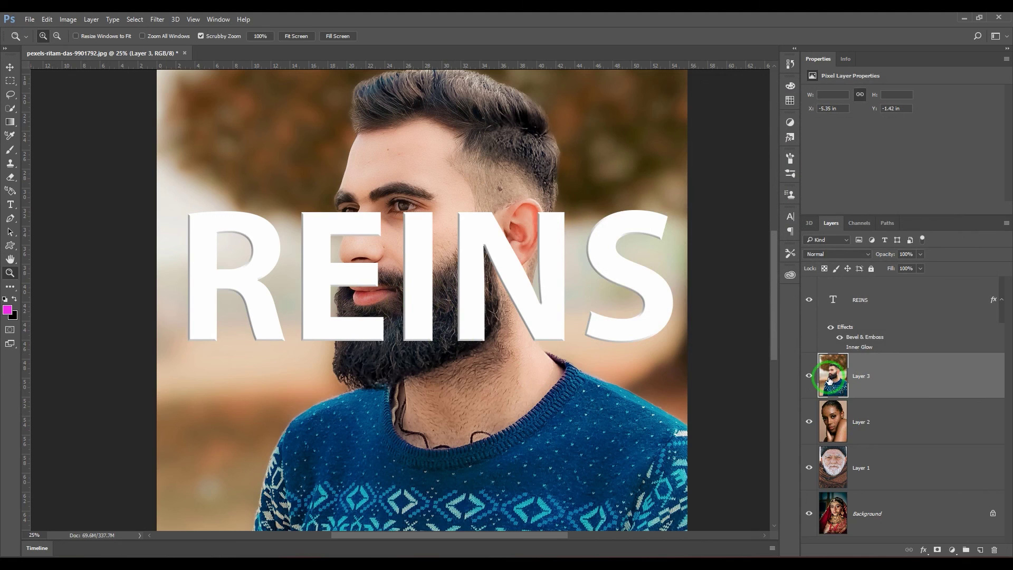
{"action": "left_click", "coordinate": [809, 299]}
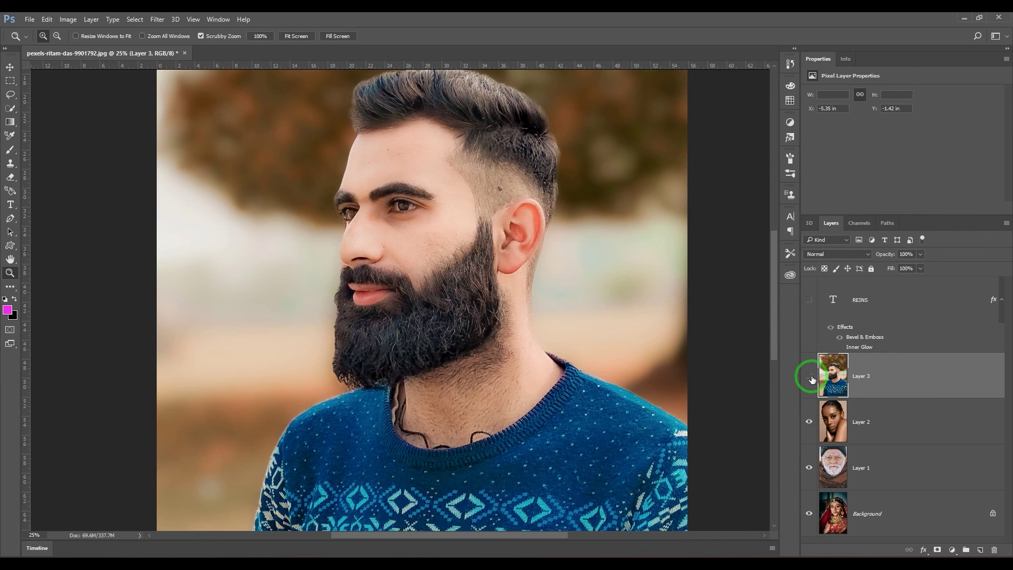
{"action": "left_click", "coordinate": [809, 375]}
{"action": "left_click", "coordinate": [810, 422]}
{"action": "left_click", "coordinate": [809, 467]}
{"action": "left_click", "coordinate": [809, 514]}
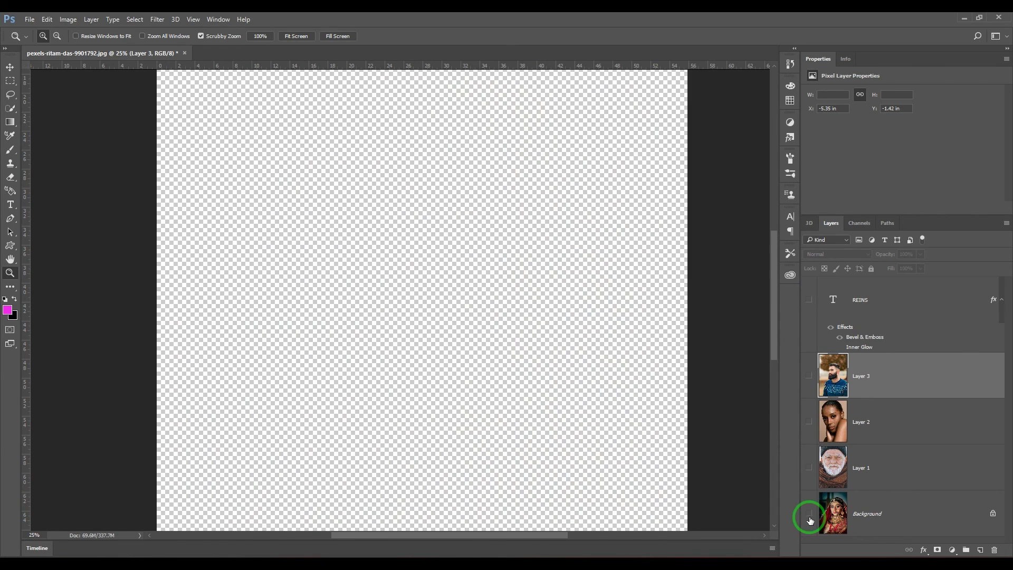
Step: Show the layers again one at a time, from the Background up to the REINS text, to view each photo
{"action": "left_click", "coordinate": [809, 515]}
{"action": "left_click", "coordinate": [808, 468]}
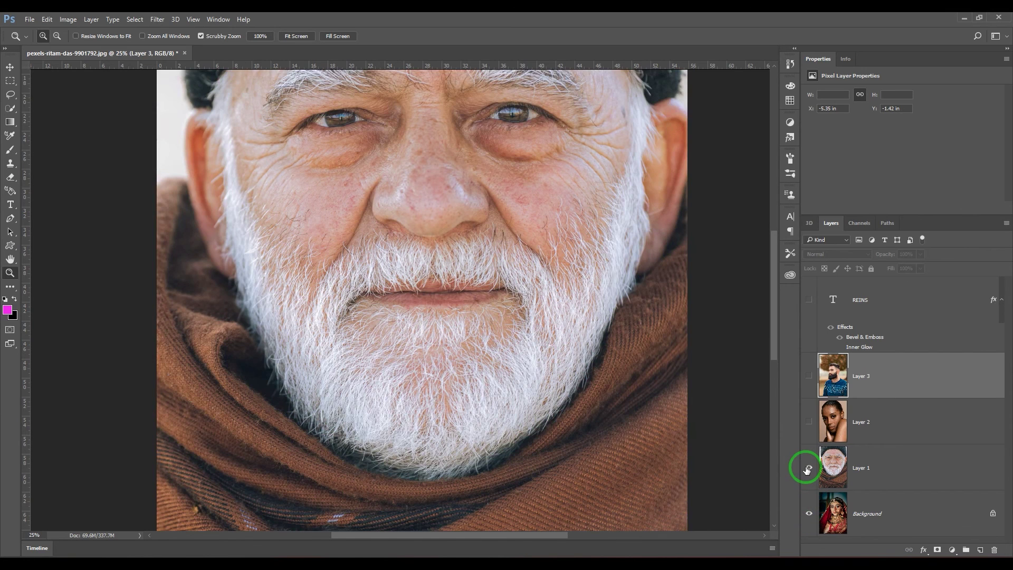
{"action": "left_click", "coordinate": [809, 422]}
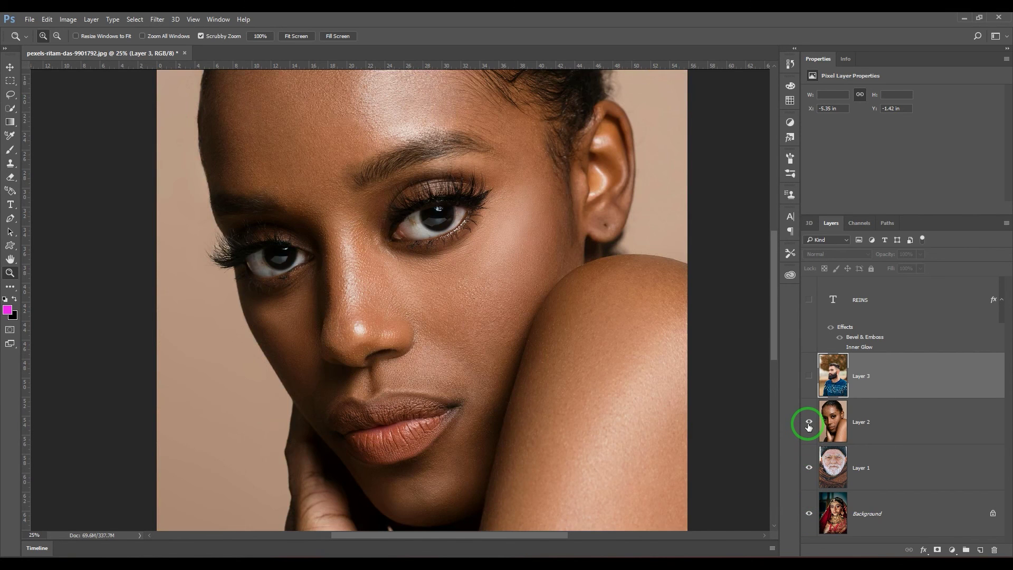
{"action": "left_click", "coordinate": [810, 376]}
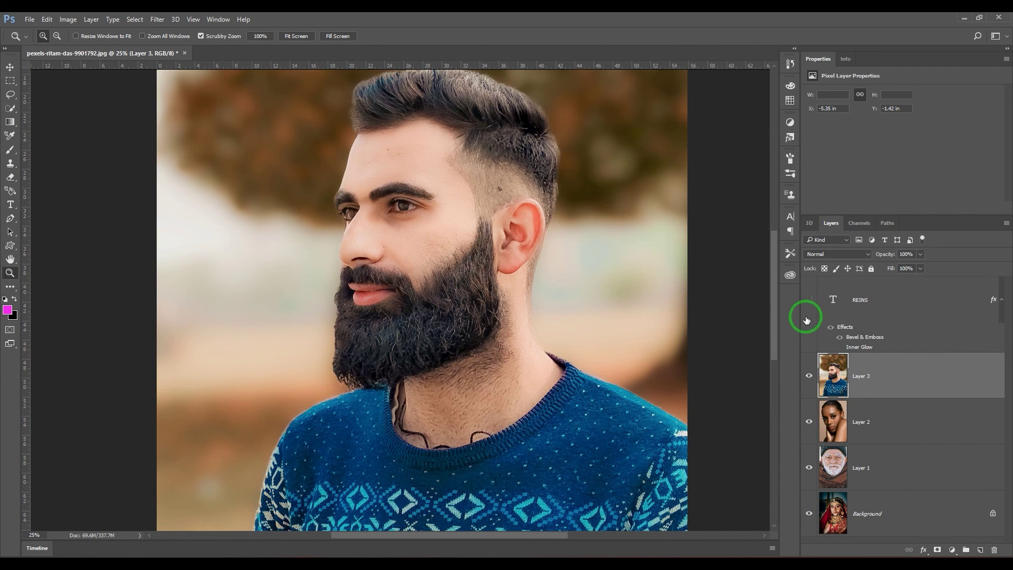
{"action": "left_click", "coordinate": [809, 299]}
Step: Set the REINS text layer's knockout to Shallow and its fill opacity to 0% in the blending options
{"action": "double_click", "coordinate": [882, 298]}
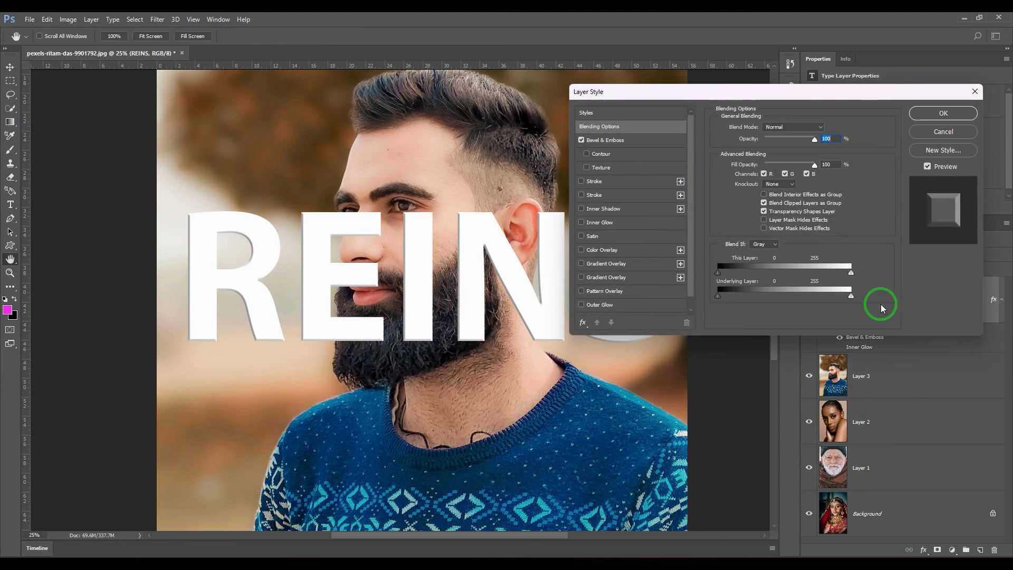
{"action": "left_click", "coordinate": [778, 184]}
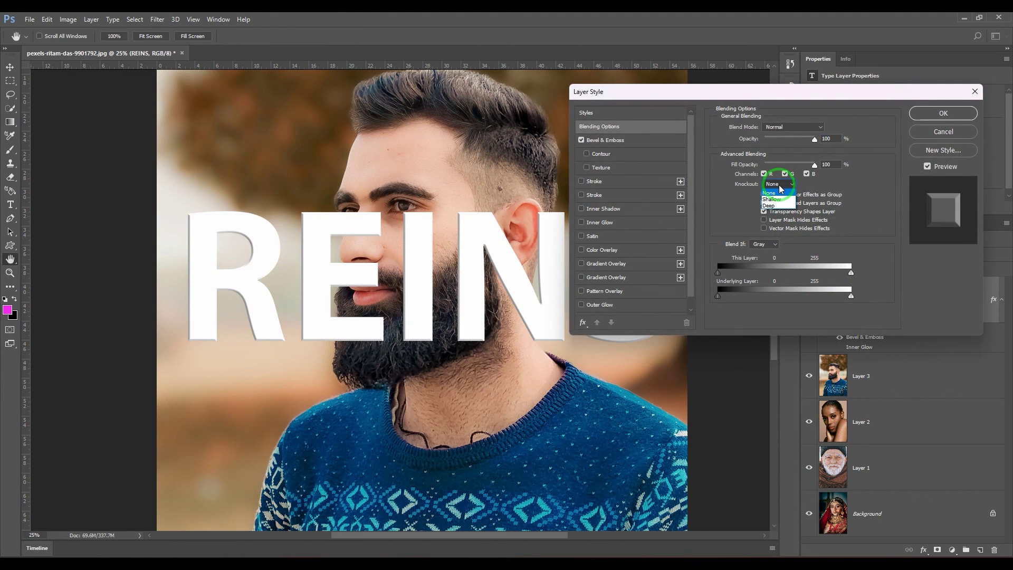
{"action": "left_click", "coordinate": [781, 200]}
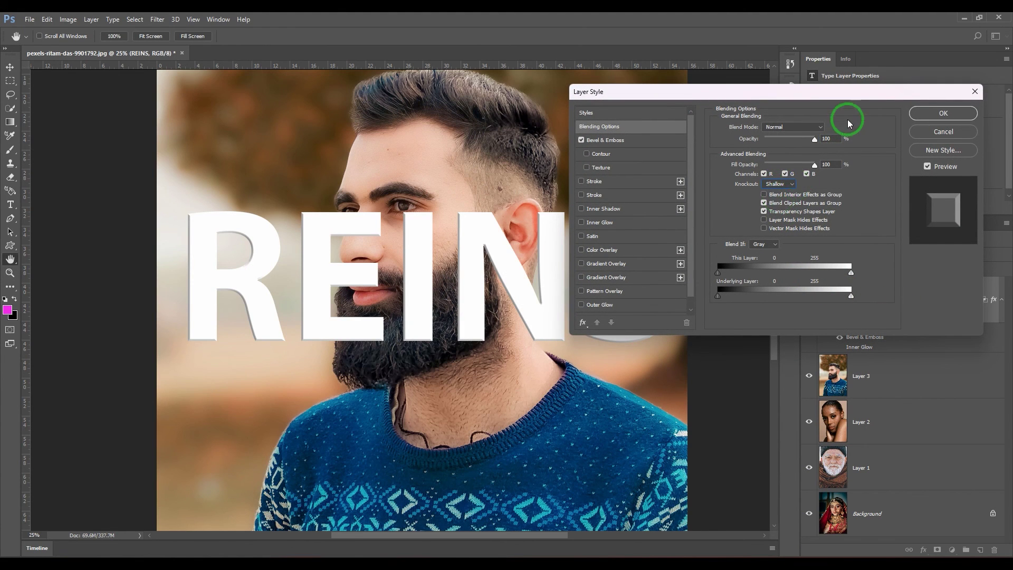
{"action": "left_click_drag", "start_coordinate": [814, 165], "coordinate": [737, 176]}
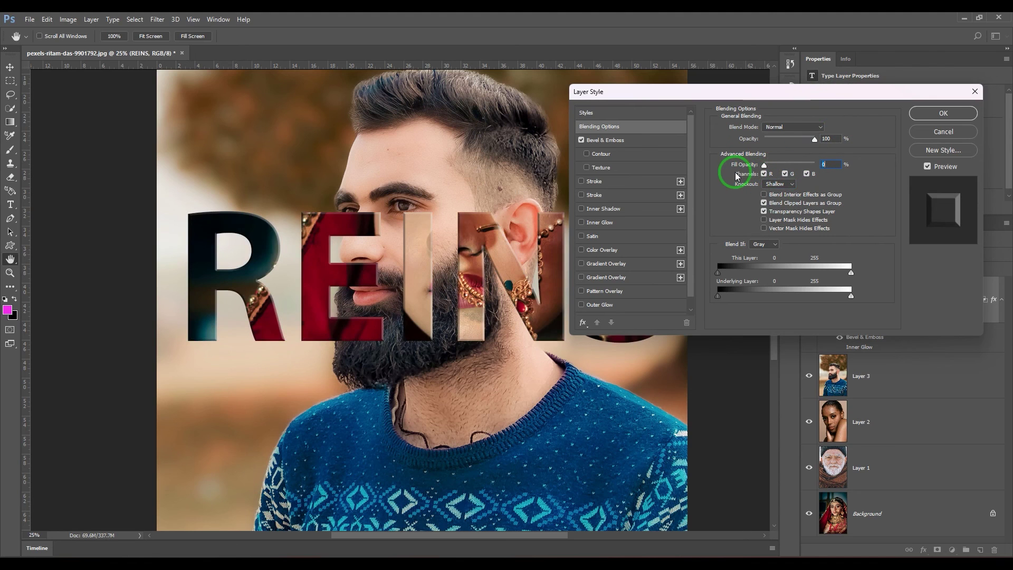
Step: Apply the REINS layer style and move the text up across the man's eyes, to about X -0.13 in, Y 22.31 in
{"action": "left_click_drag", "start_coordinate": [824, 90], "coordinate": [827, 54]}
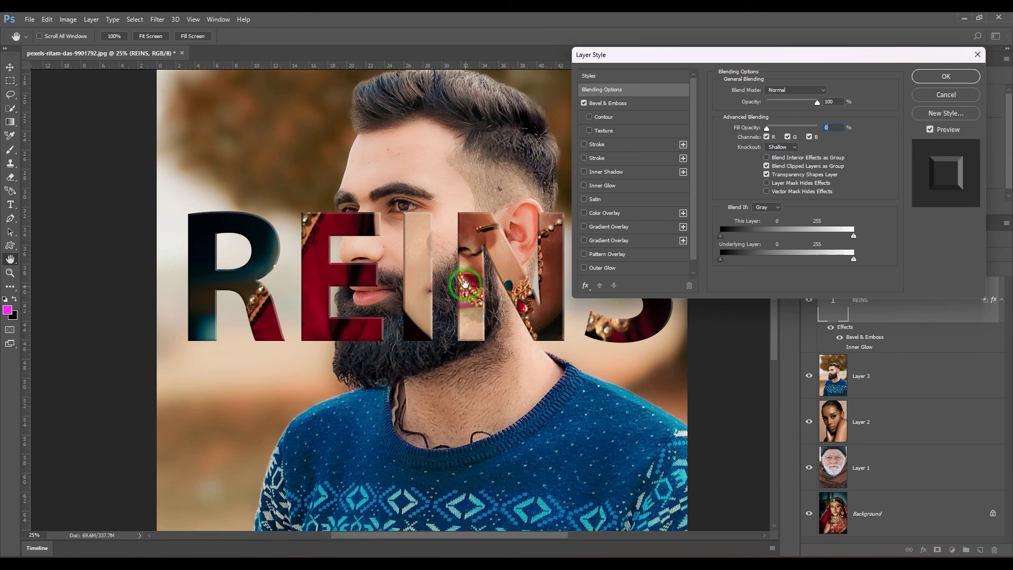
{"action": "left_click", "coordinate": [946, 76]}
{"action": "left_click", "coordinate": [11, 68]}
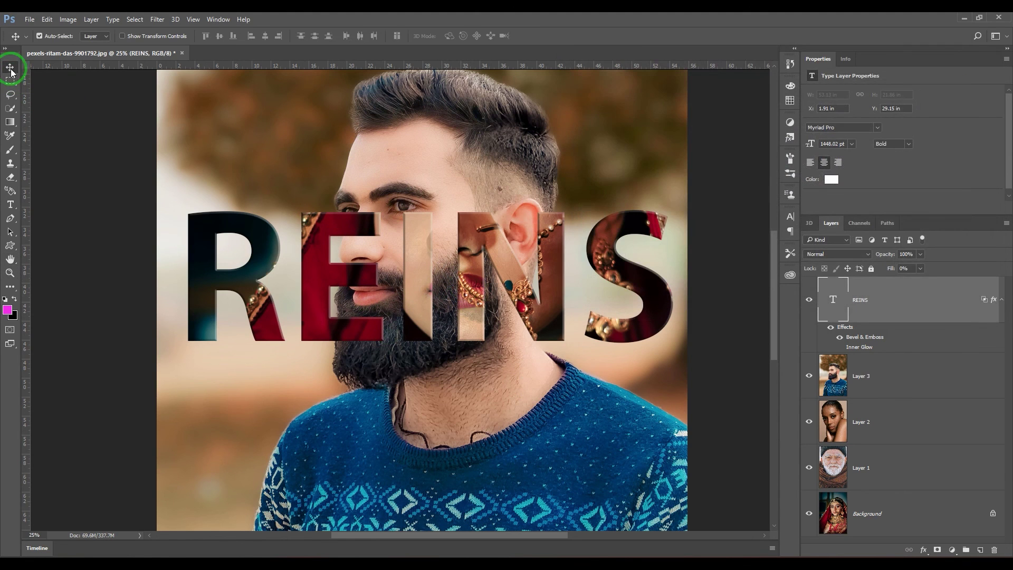
{"action": "left_click_drag", "start_coordinate": [323, 230], "coordinate": [307, 158]}
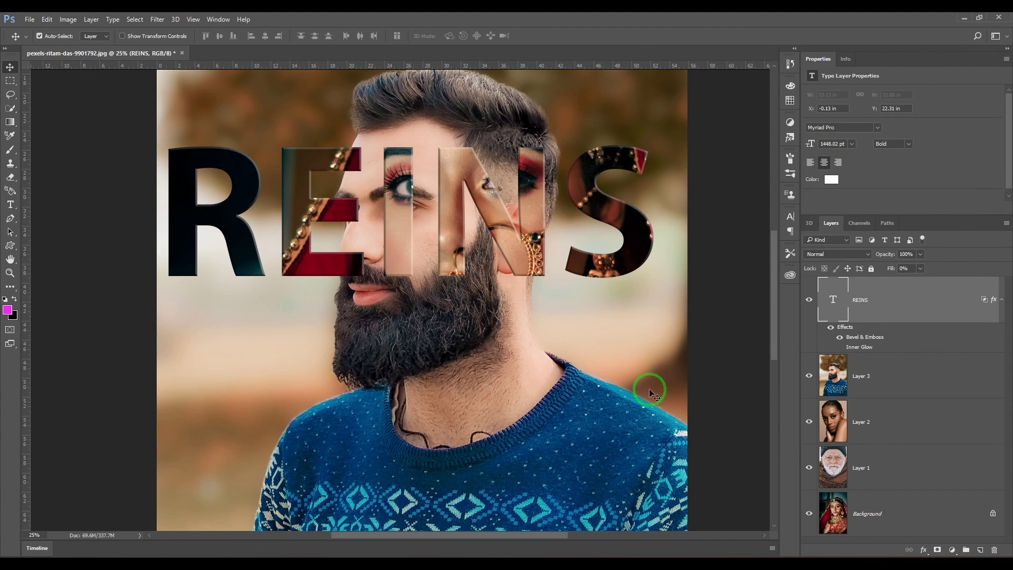
Step: Try the Deep knockout in the REINS text layer's blending options
{"action": "double_click", "coordinate": [913, 295]}
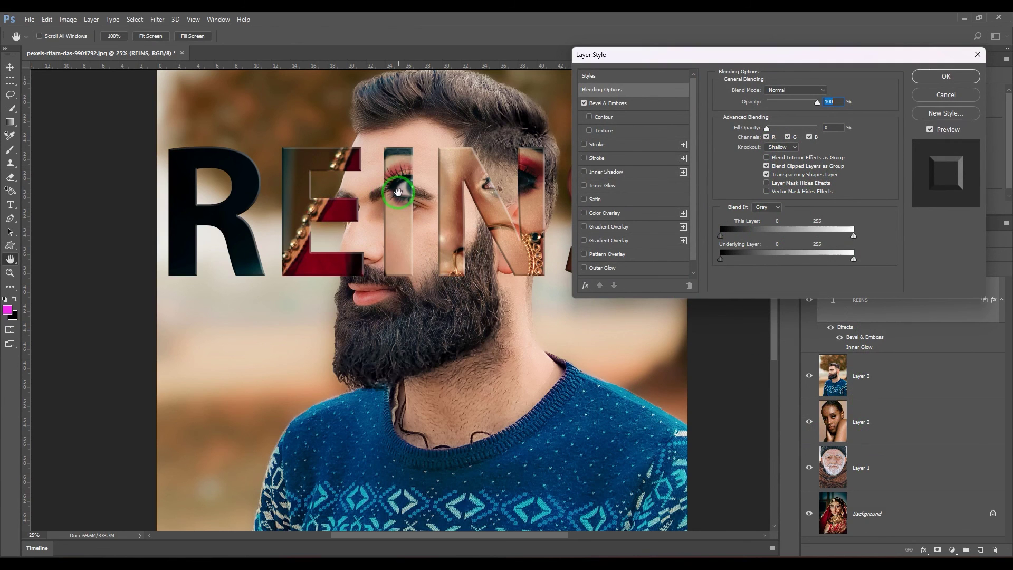
{"action": "left_click", "coordinate": [781, 146]}
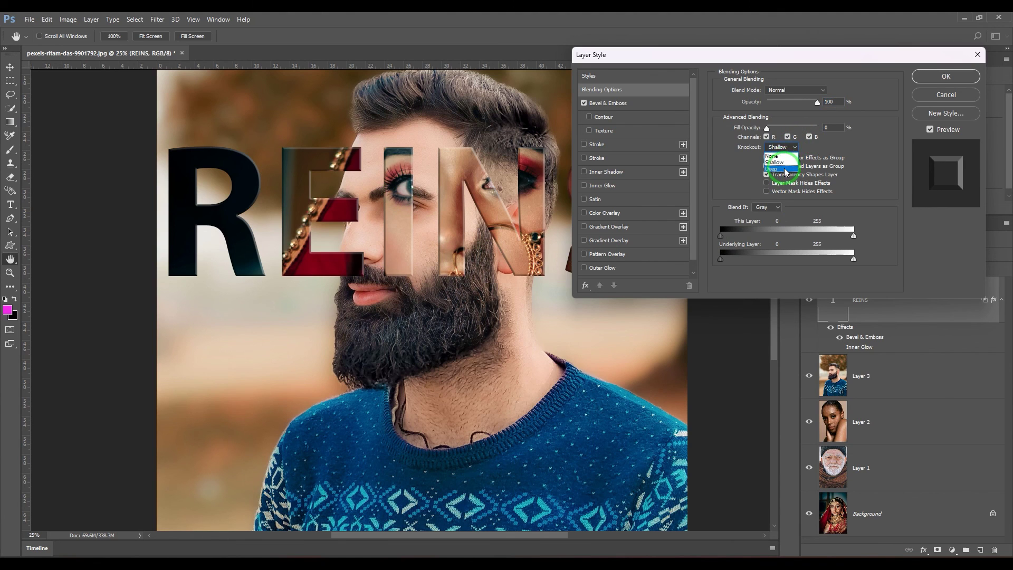
{"action": "left_click", "coordinate": [785, 168]}
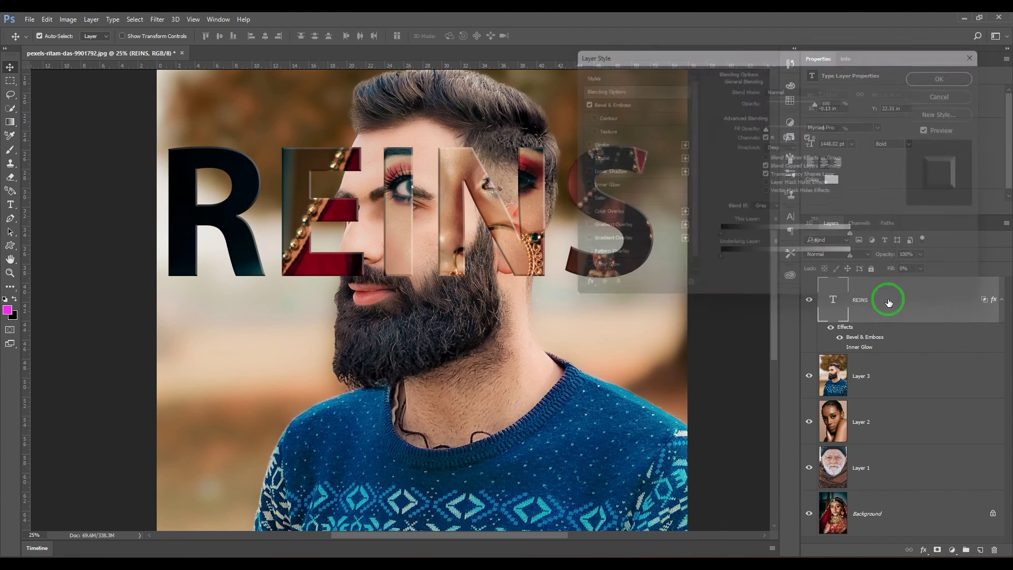
Step: Select the REINS text, Layer 3 and Layer 2 together and group them
{"action": "left_click", "coordinate": [880, 379]}
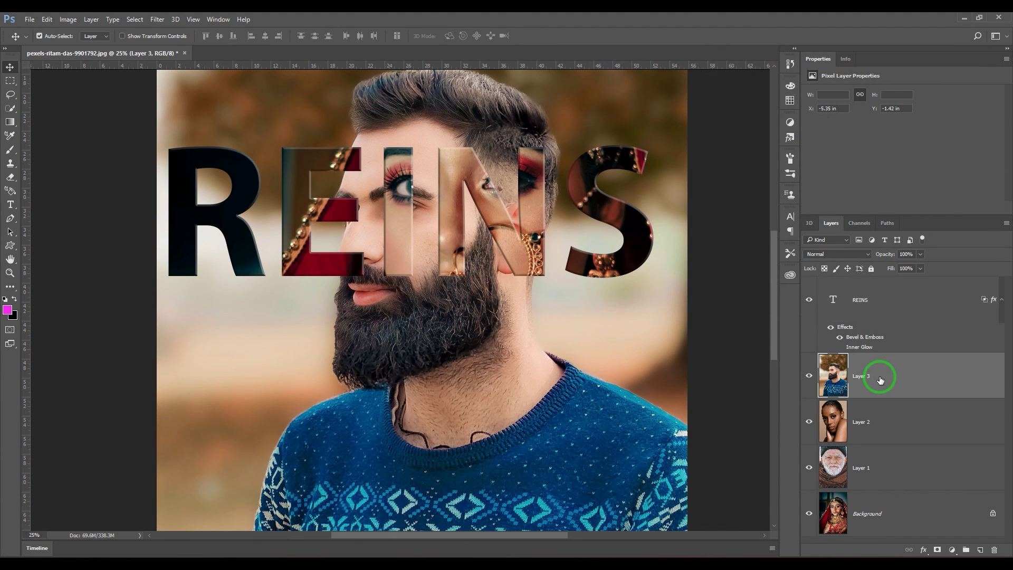
{"action": "left_click", "coordinate": [878, 419], "text": "shift"}
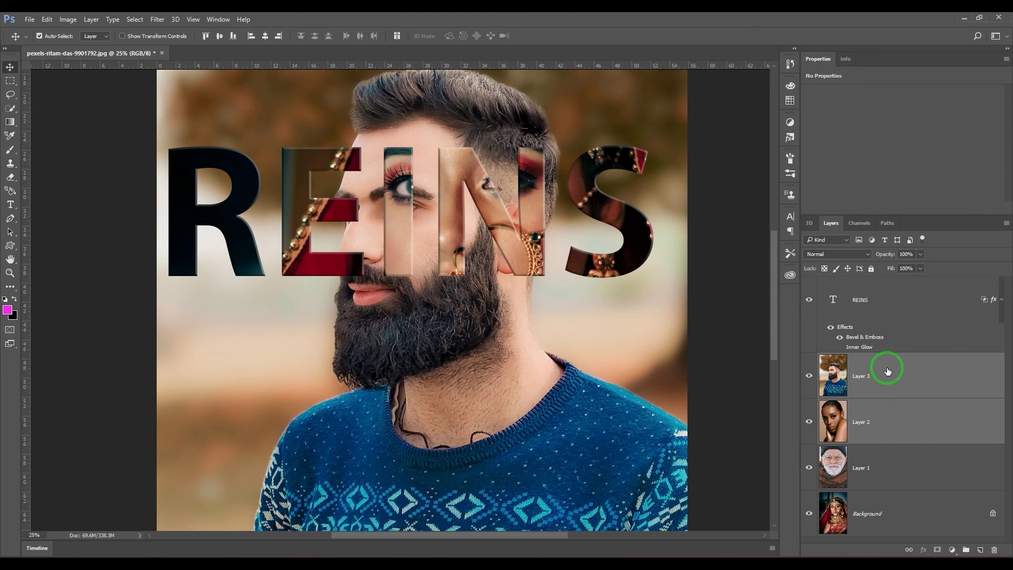
{"action": "left_click", "coordinate": [902, 305], "text": "shift"}
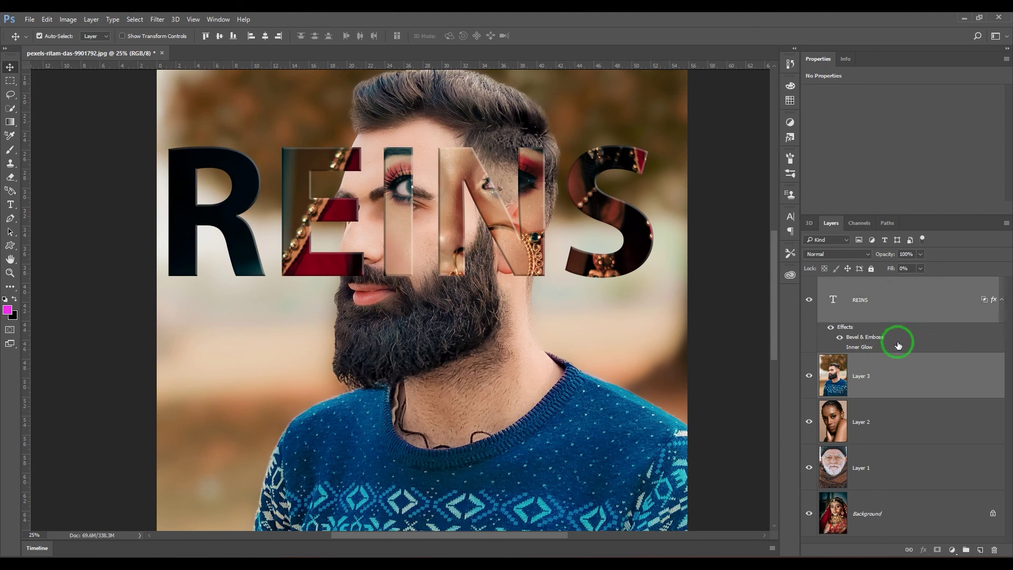
{"action": "left_click", "coordinate": [889, 296]}
{"action": "key", "text": "shift+0"}
{"action": "key", "text": "shift+0"}
{"action": "left_click", "coordinate": [898, 389], "text": "shift"}
{"action": "left_click", "coordinate": [895, 414], "text": "shift"}
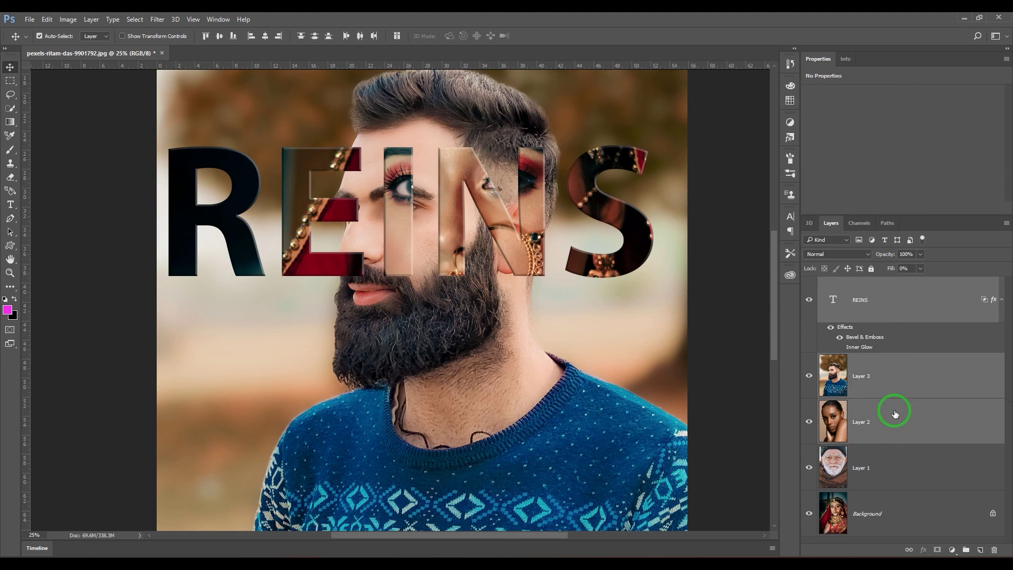
{"action": "key", "text": "ctrl+g"}
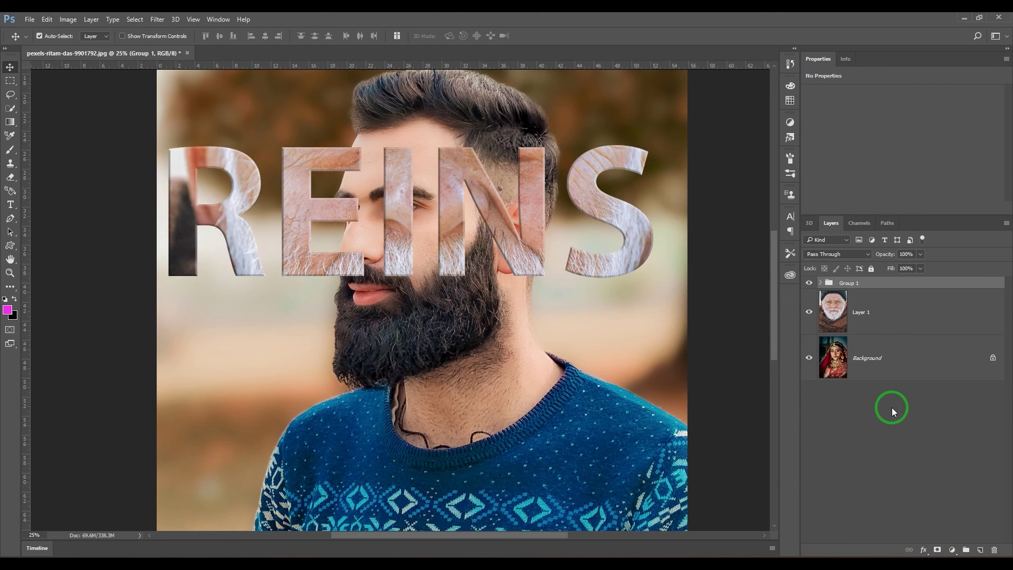
Step: Convert the Background into a regular layer with the default name and group it with Layer 1
{"action": "left_click", "coordinate": [883, 316]}
{"action": "double_click", "coordinate": [884, 359]}
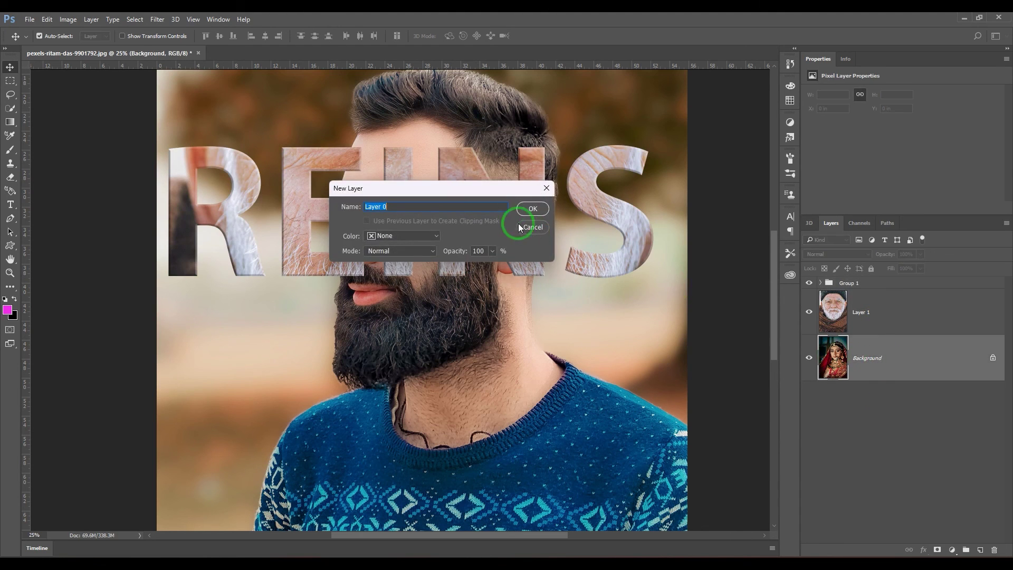
{"action": "left_click", "coordinate": [533, 198]}
{"action": "left_click", "coordinate": [875, 357], "text": "shift"}
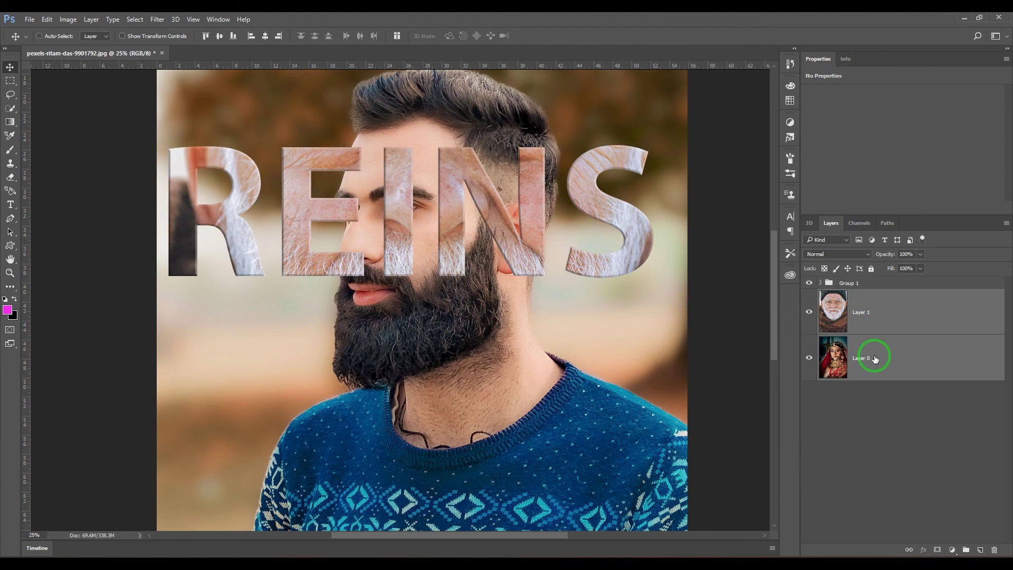
{"action": "key", "text": "ctrl+g"}
Step: Expand Group 1 and Group 2 to list the layers inside them
{"action": "left_click", "coordinate": [858, 283]}
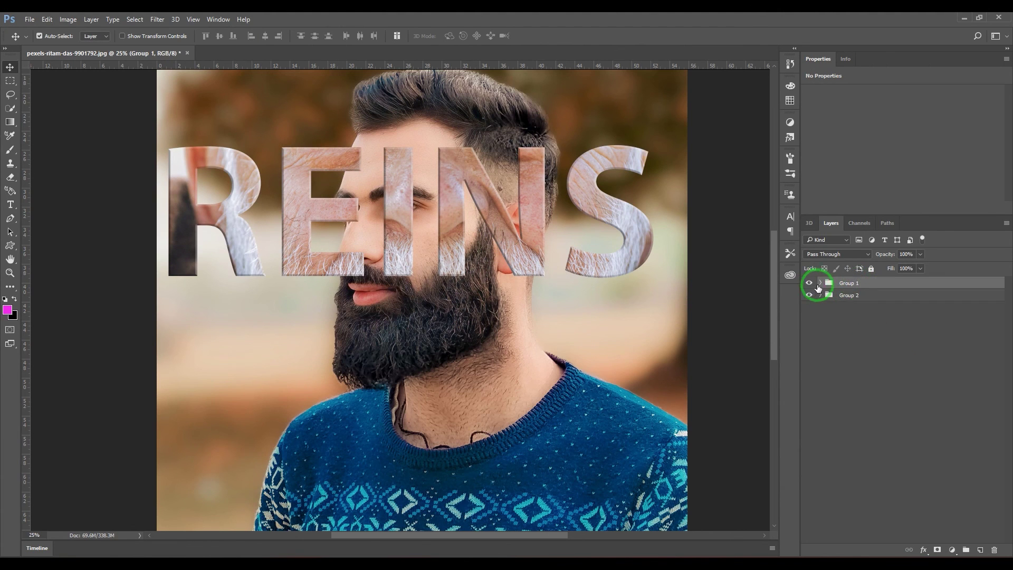
{"action": "left_click", "coordinate": [820, 283]}
{"action": "left_click", "coordinate": [820, 463]}
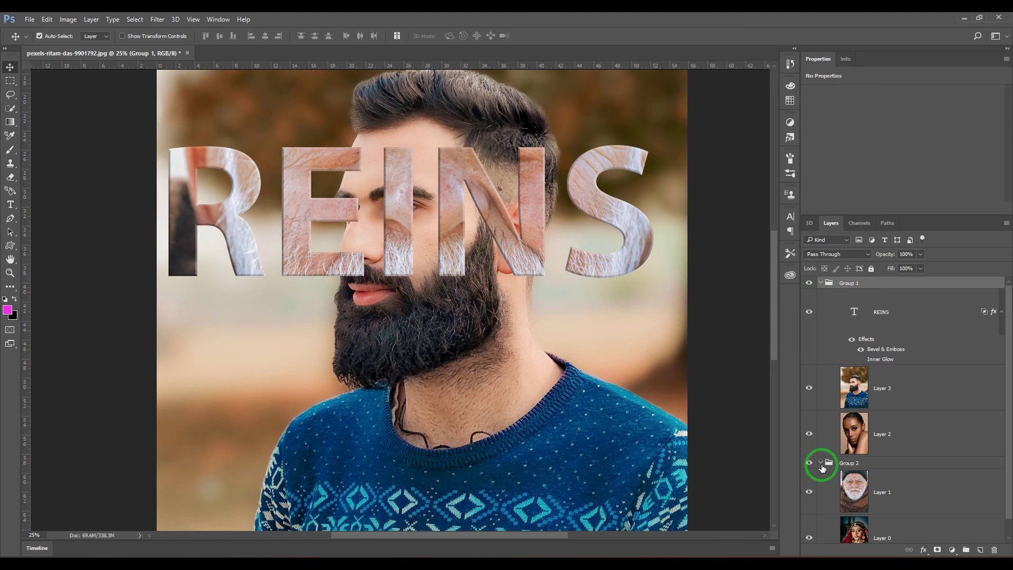
Step: In the REINS text's blending options, try knockout None at 0% fill opacity, and return the knockout to Shallow
{"action": "double_click", "coordinate": [932, 317]}
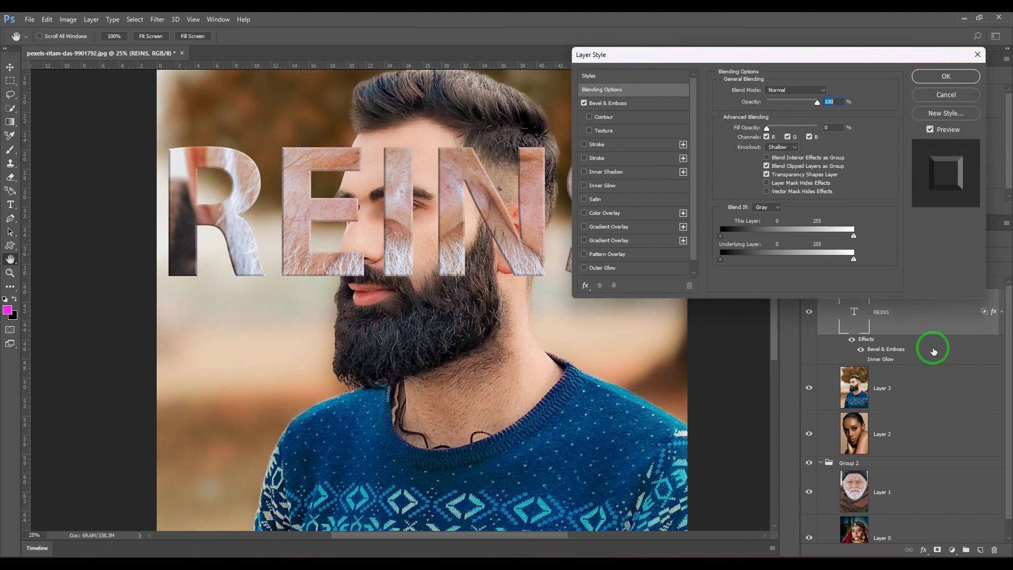
{"action": "left_click", "coordinate": [781, 147]}
{"action": "left_click", "coordinate": [773, 157]}
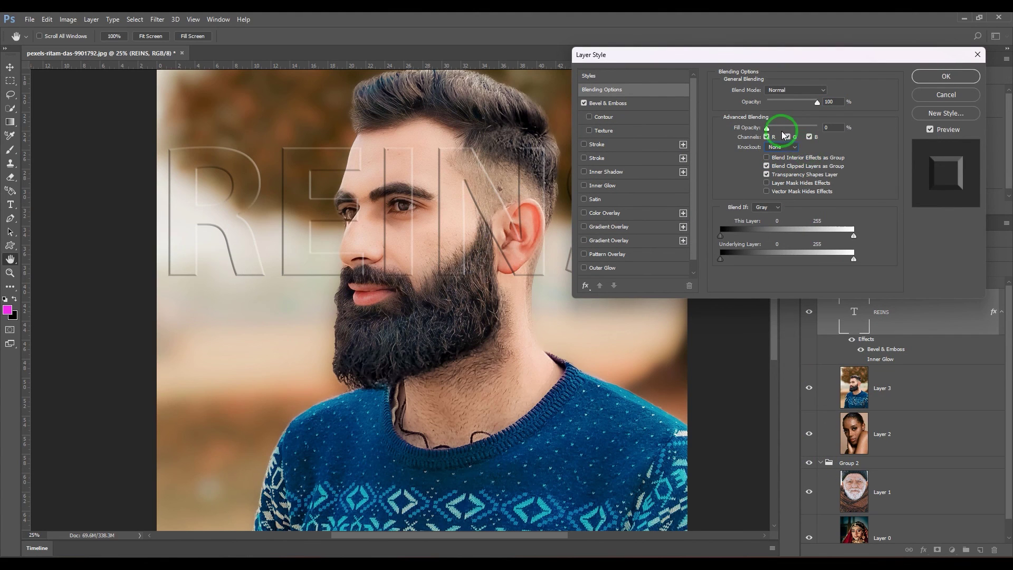
{"action": "left_click_drag", "start_coordinate": [767, 128], "coordinate": [742, 139]}
{"action": "left_click", "coordinate": [781, 148]}
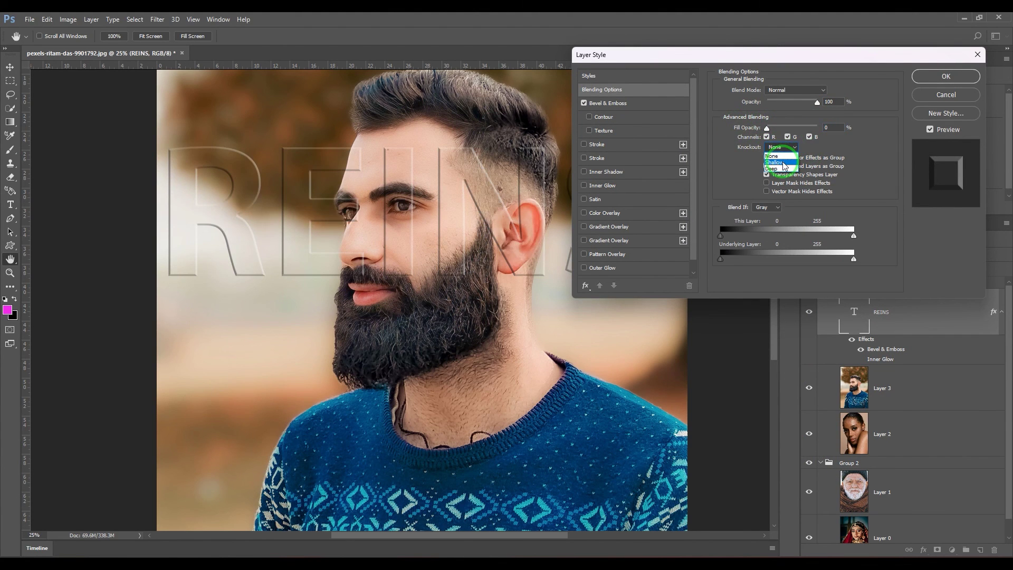
{"action": "left_click", "coordinate": [776, 162]}
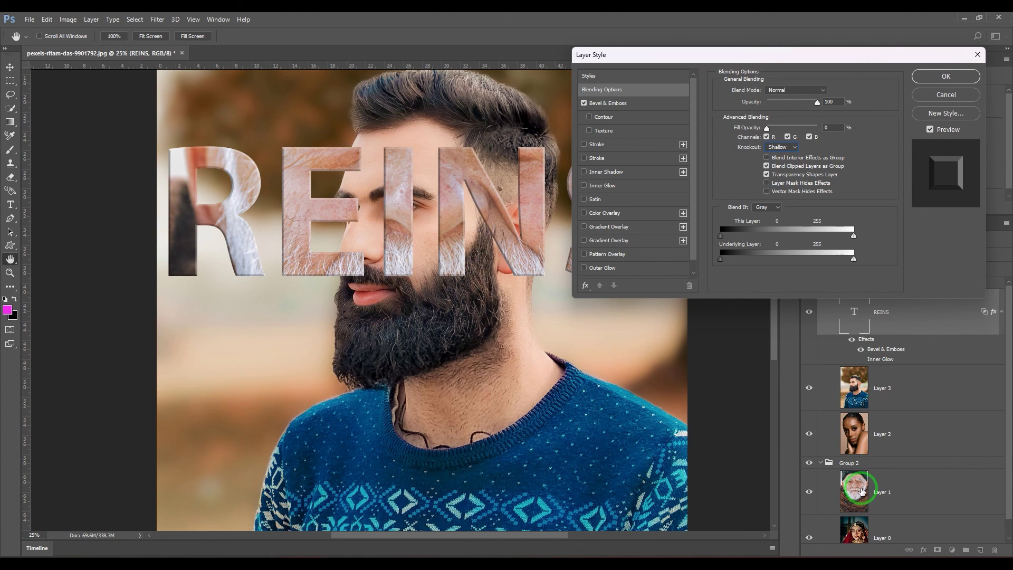
Step: Set the REINS text's knockout to Deep and view the layers in both groups
{"action": "left_click_drag", "start_coordinate": [843, 58], "coordinate": [714, 51]}
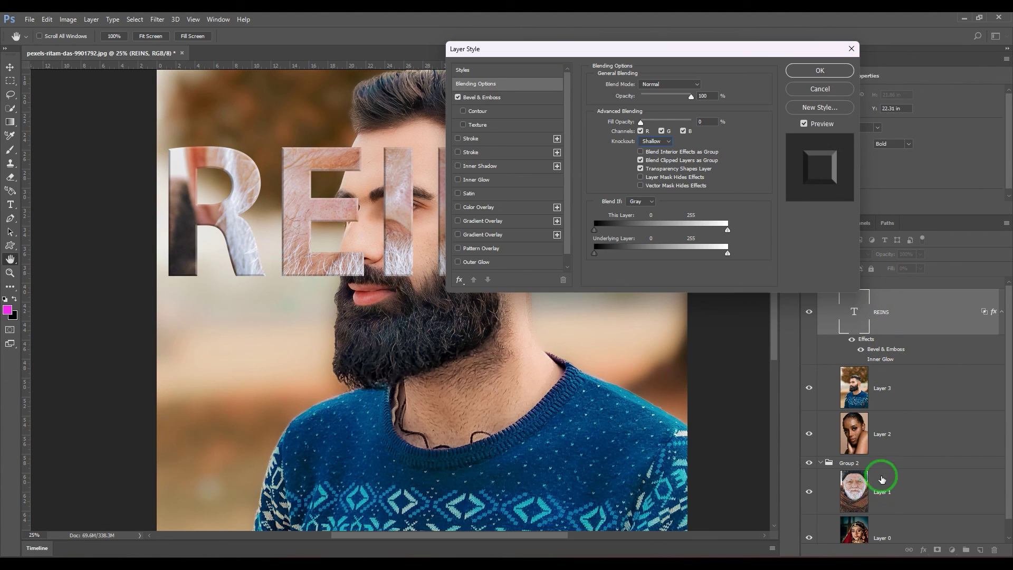
{"action": "left_click", "coordinate": [656, 141]}
{"action": "left_click", "coordinate": [655, 163]}
{"action": "scroll", "coordinate": [884, 474], "scroll_direction": "down", "scroll_amount": 1}
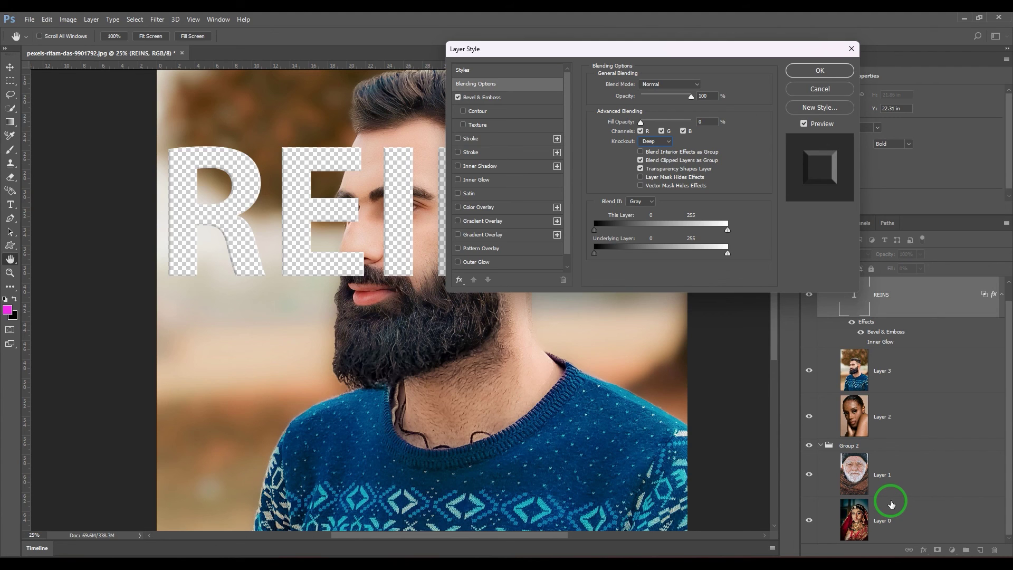
Step: Set the REINS text layer's knockout to None, apply the style and hide the layer
{"action": "left_click", "coordinate": [657, 141]}
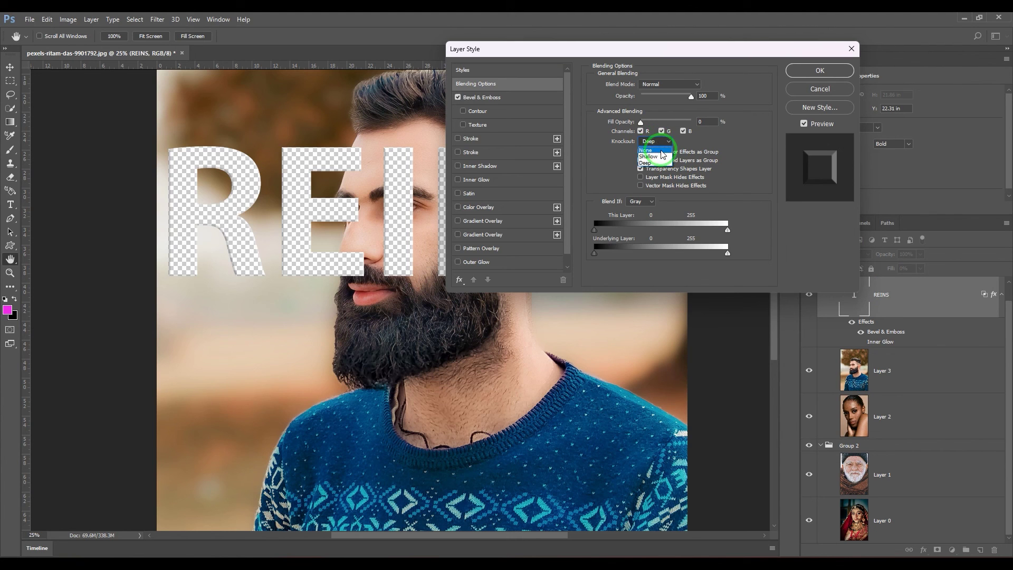
{"action": "left_click", "coordinate": [654, 149]}
{"action": "left_click", "coordinate": [823, 72]}
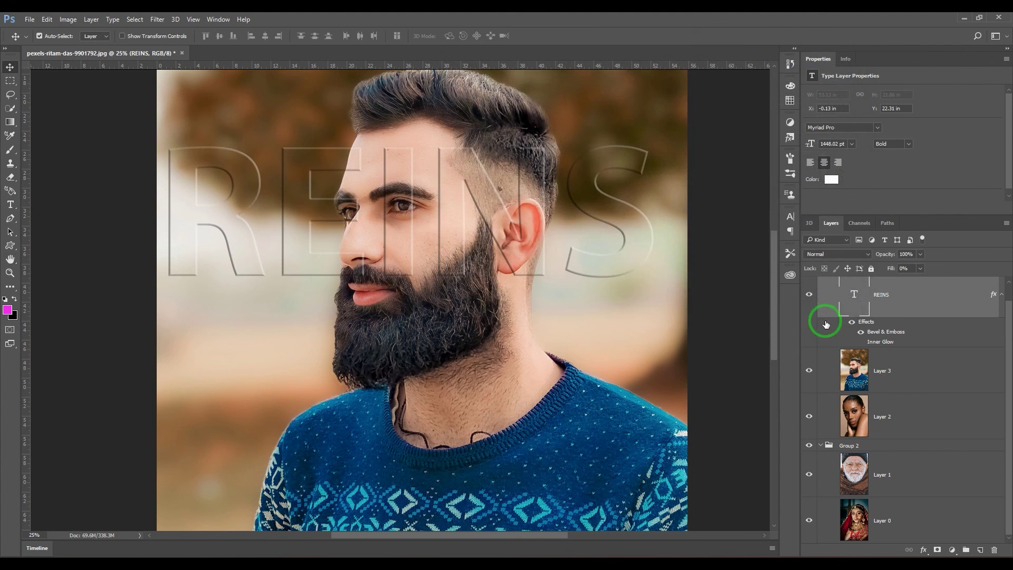
{"action": "left_click", "coordinate": [809, 294]}
Step: Exclude the green and blue channels from Layer 3's blending and toggle the red channel off and on
{"action": "left_click", "coordinate": [913, 376]}
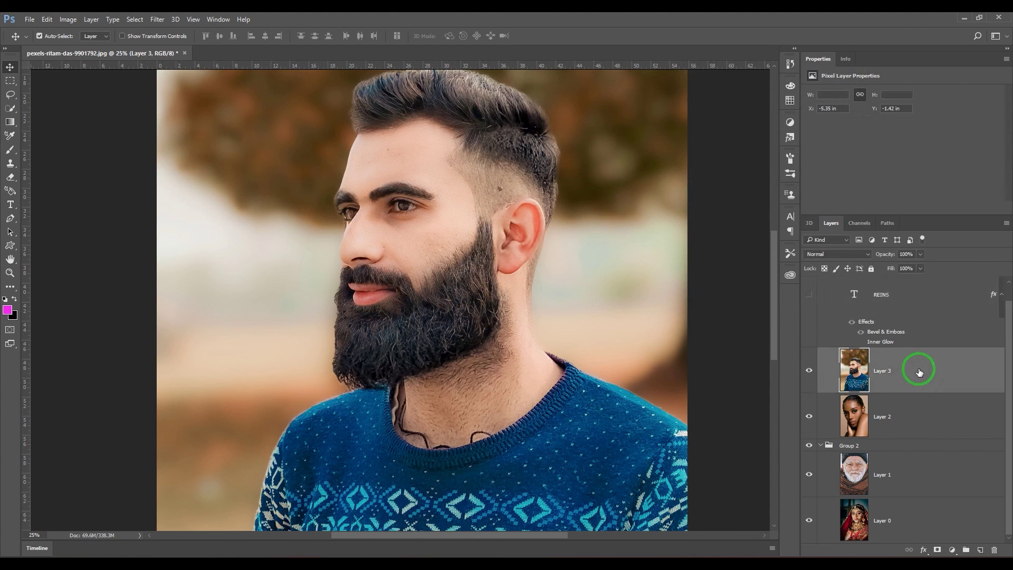
{"action": "double_click", "coordinate": [916, 363]}
{"action": "left_click", "coordinate": [662, 131]}
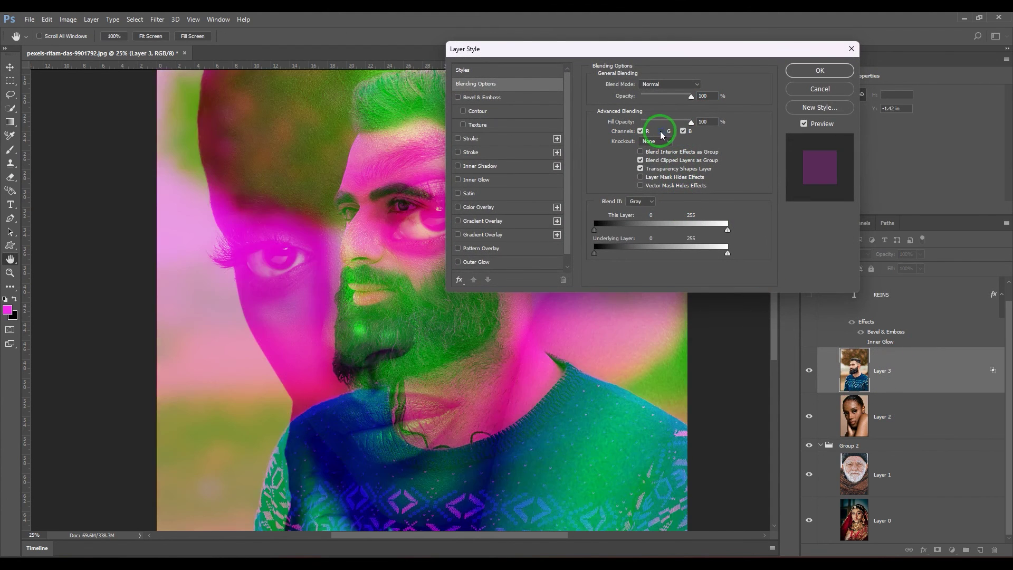
{"action": "left_click", "coordinate": [683, 131]}
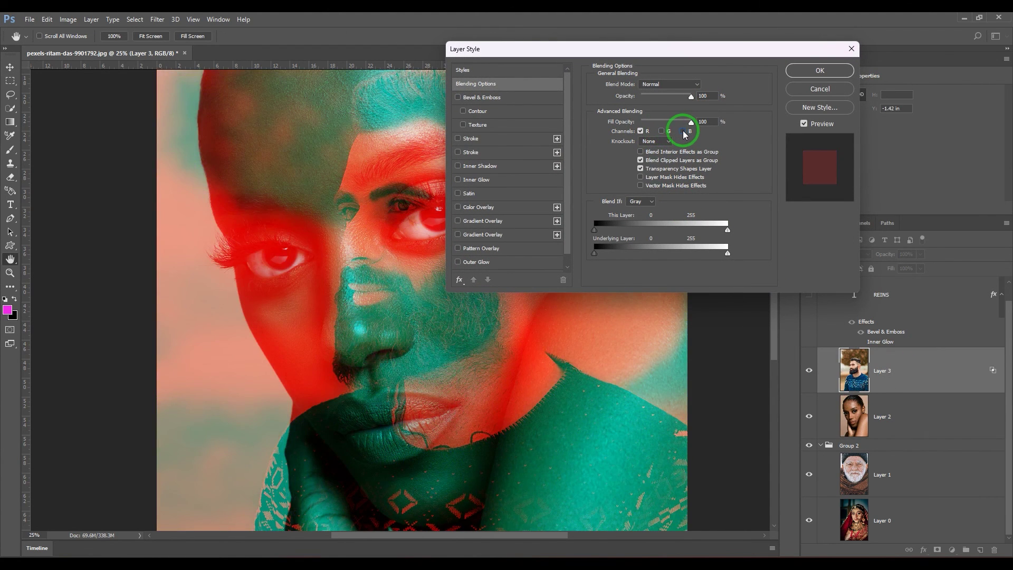
{"action": "left_click", "coordinate": [641, 131]}
{"action": "left_click", "coordinate": [641, 131]}
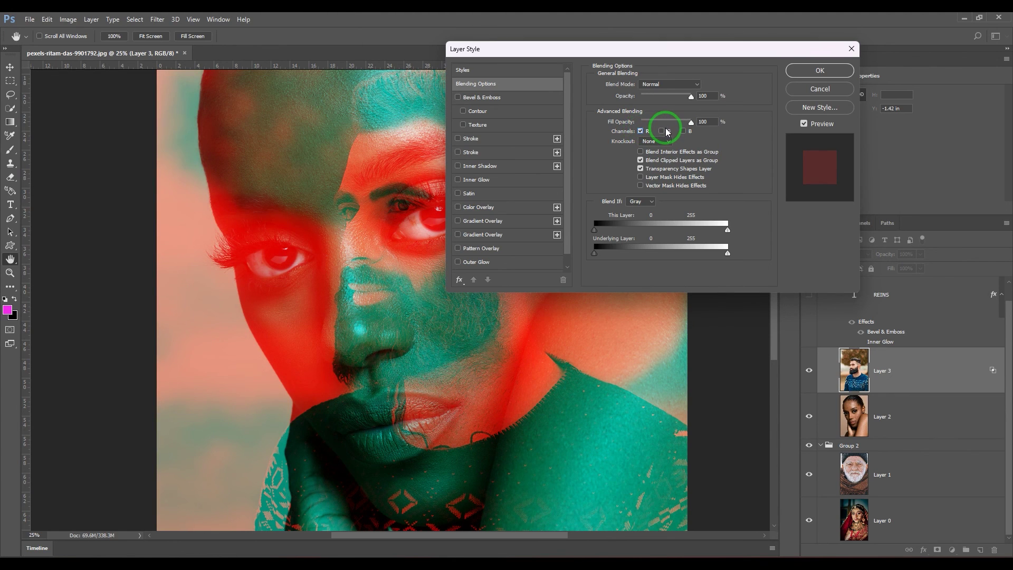
Step: Include Layer 3's green channel again, toggle the blue and green channels to compare, and discard the channel changes
{"action": "left_click", "coordinate": [662, 131]}
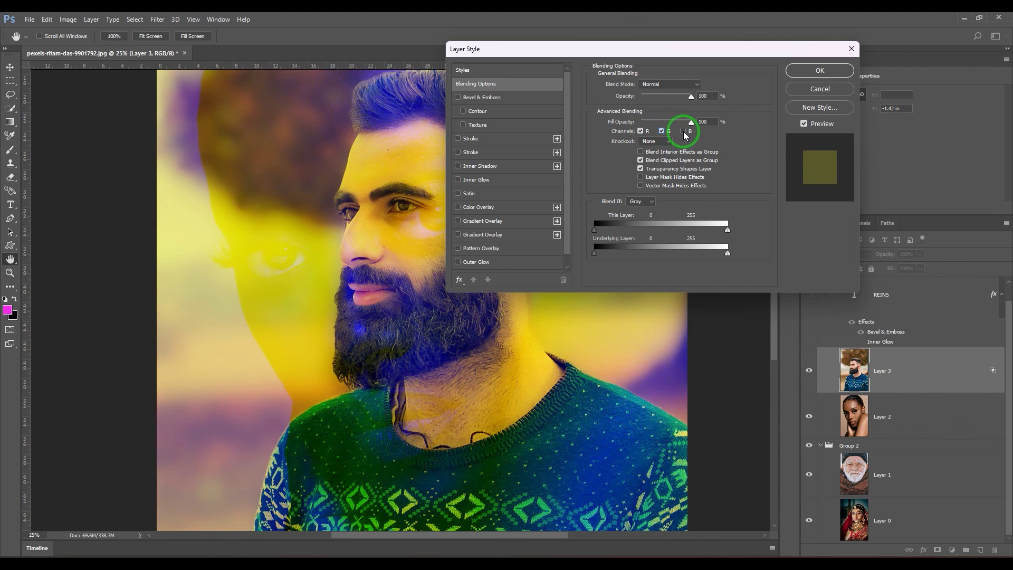
{"action": "left_click", "coordinate": [683, 131]}
{"action": "left_click", "coordinate": [682, 131]}
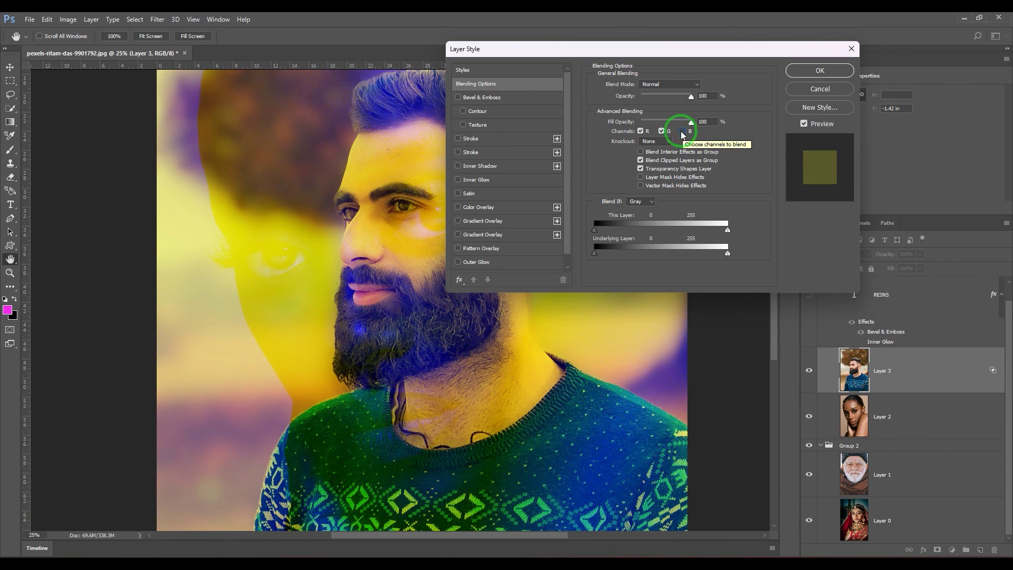
{"action": "left_click", "coordinate": [661, 131]}
{"action": "left_click", "coordinate": [662, 131]}
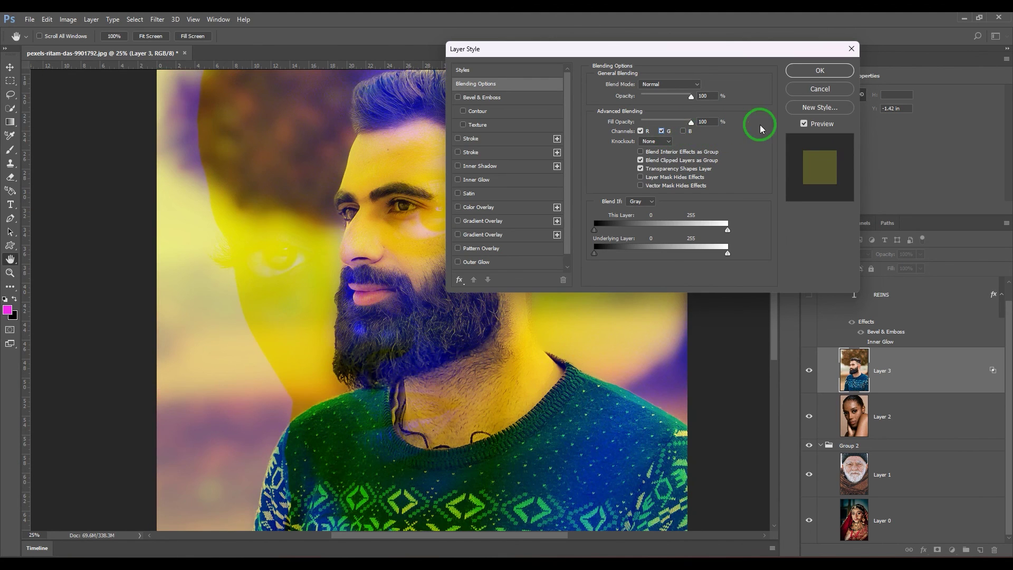
{"action": "left_click", "coordinate": [812, 91]}
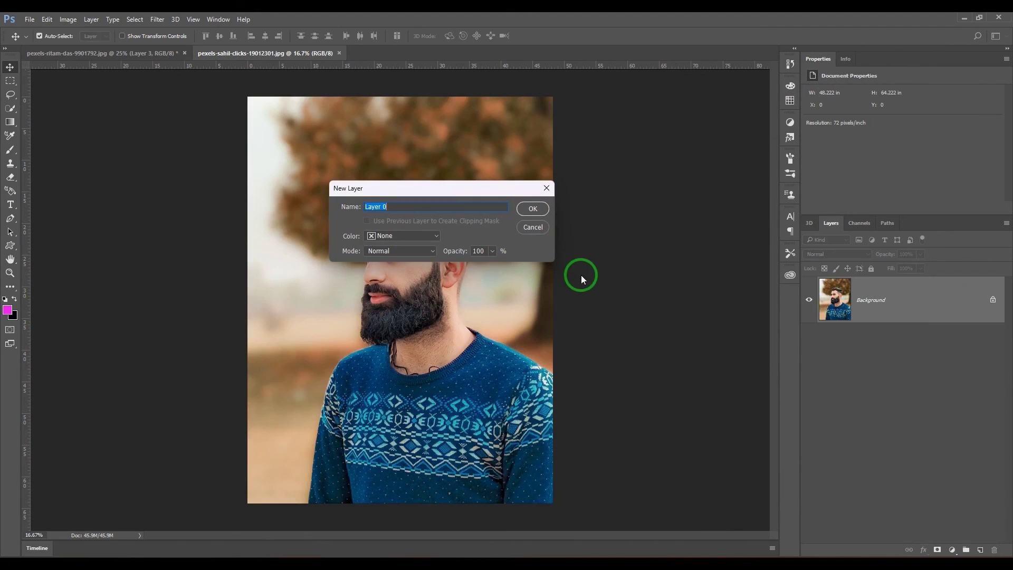
Step: Convert the separate portrait's Background into Layer 0 and preview it with the green and blue channels excluded, discarding that preview
{"action": "left_click", "coordinate": [533, 205]}
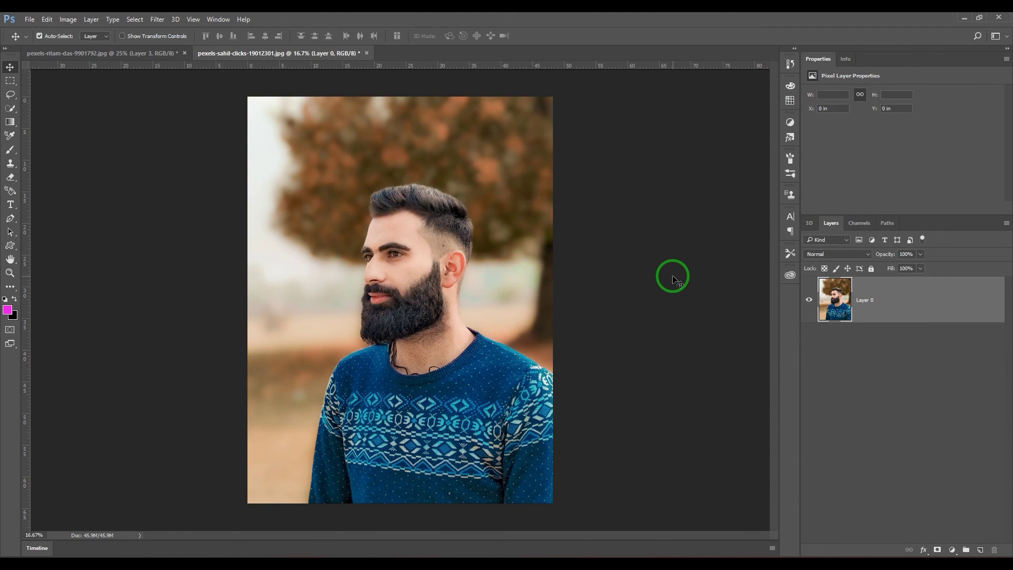
{"action": "double_click", "coordinate": [944, 298]}
{"action": "left_click", "coordinate": [661, 131]}
{"action": "left_click", "coordinate": [684, 131]}
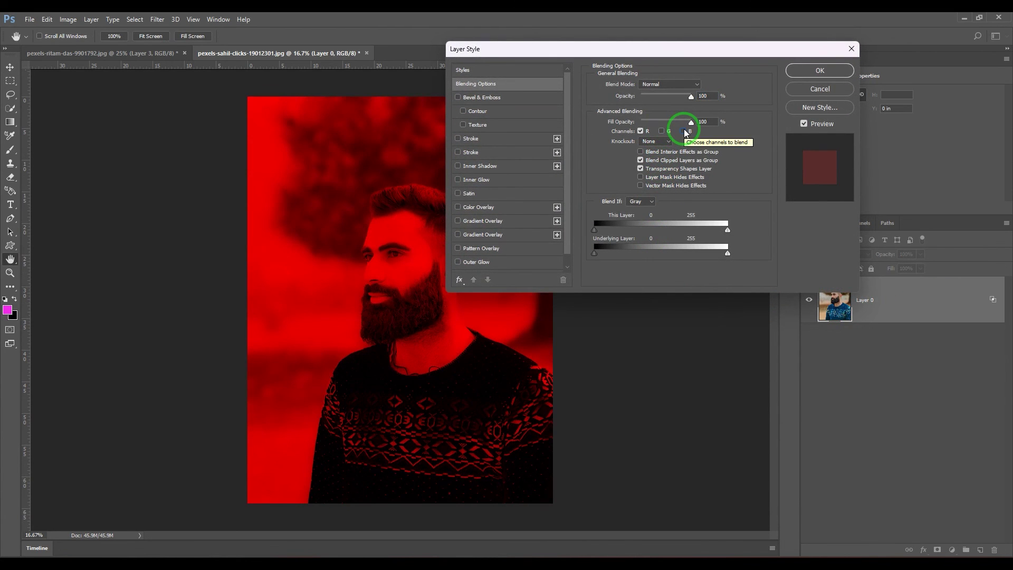
{"action": "left_click", "coordinate": [812, 88]}
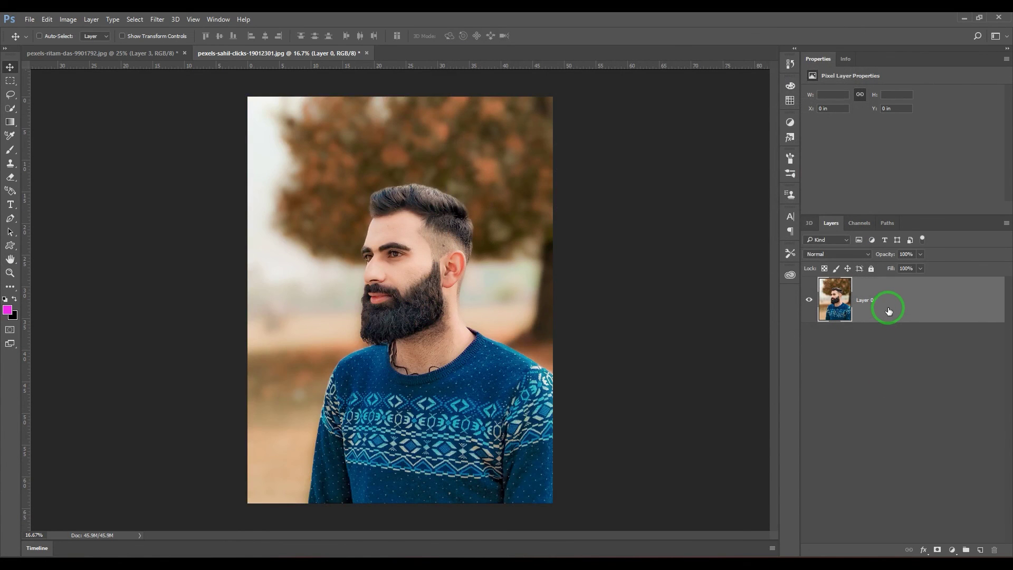
Step: Duplicate Layer 0 twice in the portrait document
{"action": "key", "text": "ctrl+j"}
{"action": "key", "text": "ctrl+j"}
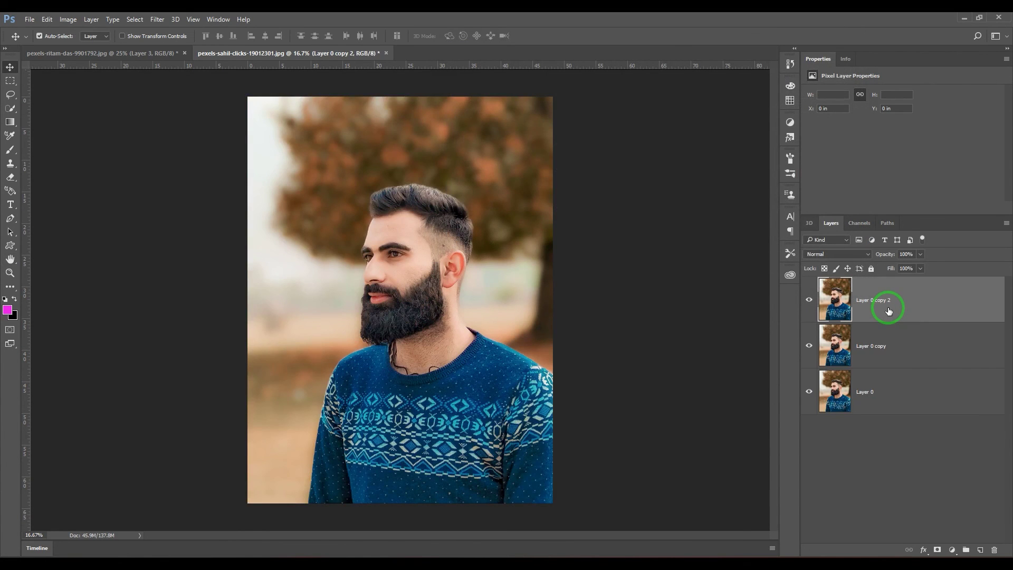
Step: Hide both copies of Layer 0 and exclude the green and blue channels from Layer 0's blending
{"action": "left_click", "coordinate": [809, 341]}
{"action": "left_click", "coordinate": [809, 300]}
{"action": "double_click", "coordinate": [928, 400]}
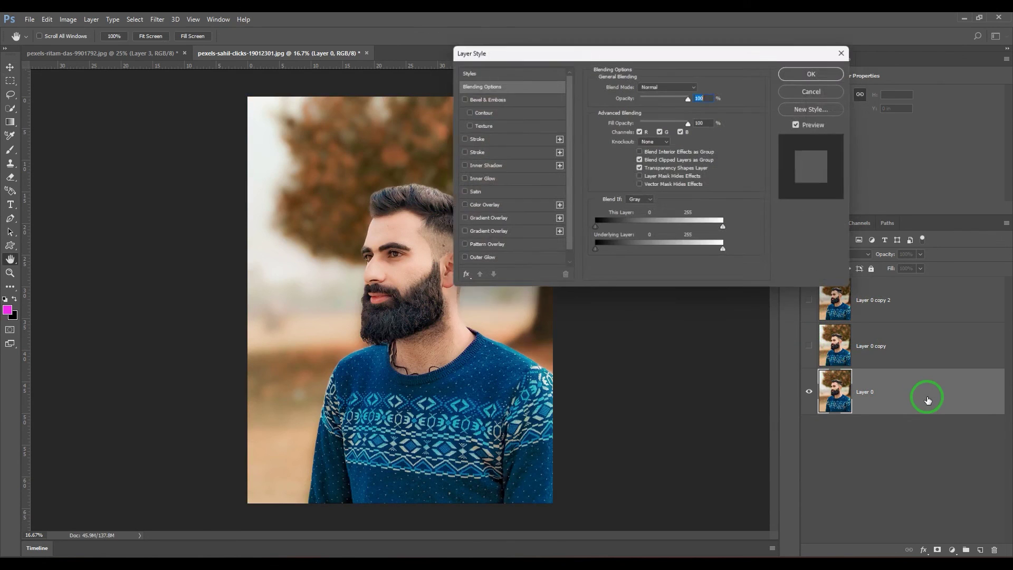
{"action": "left_click", "coordinate": [662, 130]}
{"action": "left_click", "coordinate": [684, 132]}
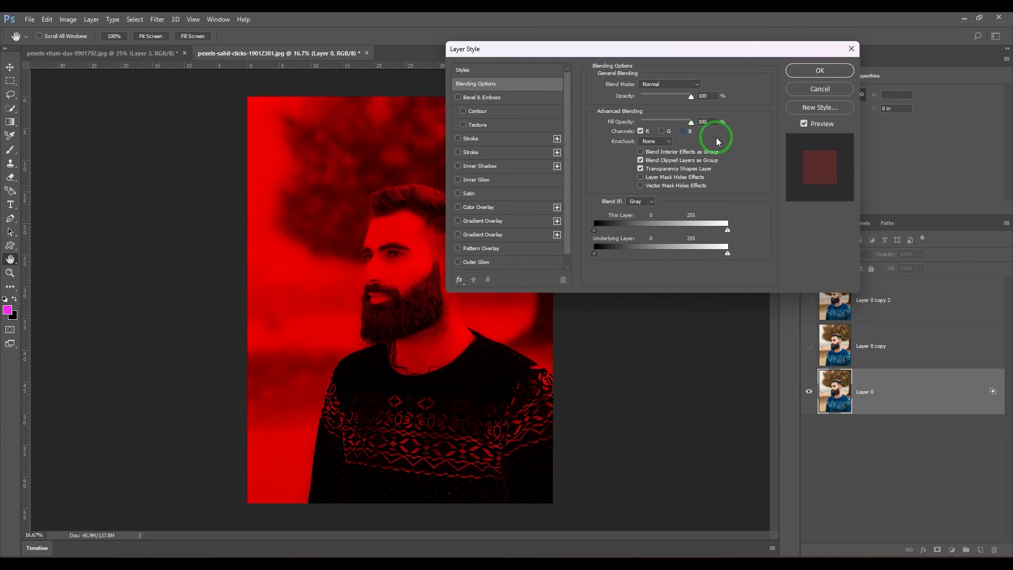
{"action": "left_click", "coordinate": [811, 79]}
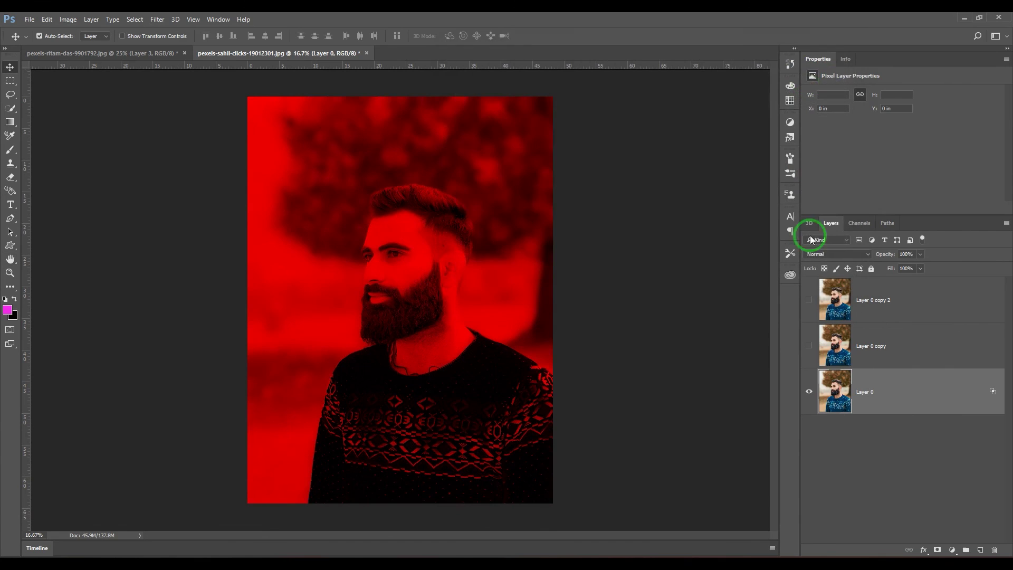
Step: Show Layer 0 copy and exclude its red and blue channels from blending
{"action": "left_click", "coordinate": [809, 346]}
{"action": "double_click", "coordinate": [898, 350]}
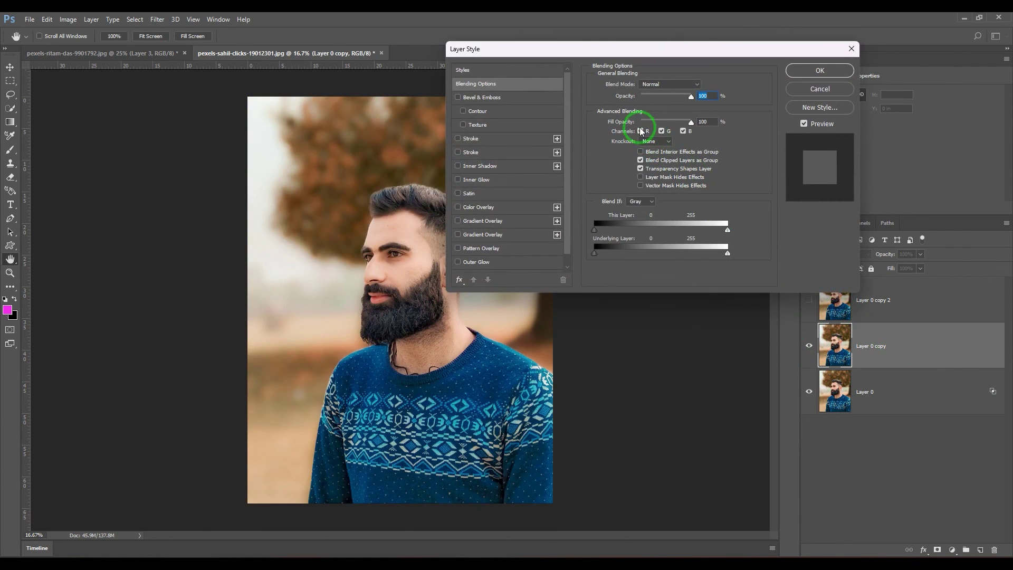
{"action": "left_click", "coordinate": [684, 131]}
{"action": "left_click", "coordinate": [640, 131]}
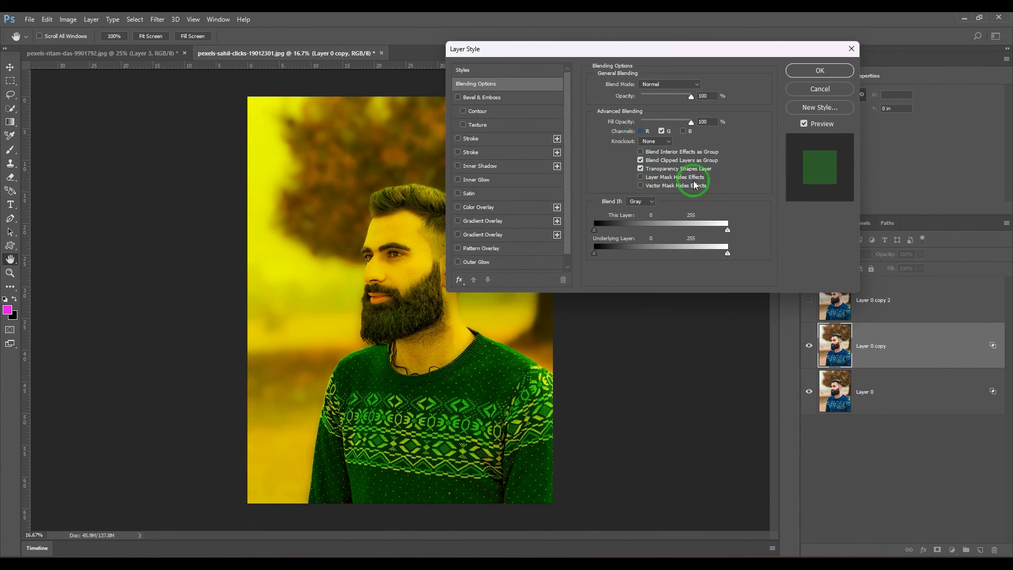
{"action": "left_click", "coordinate": [808, 71]}
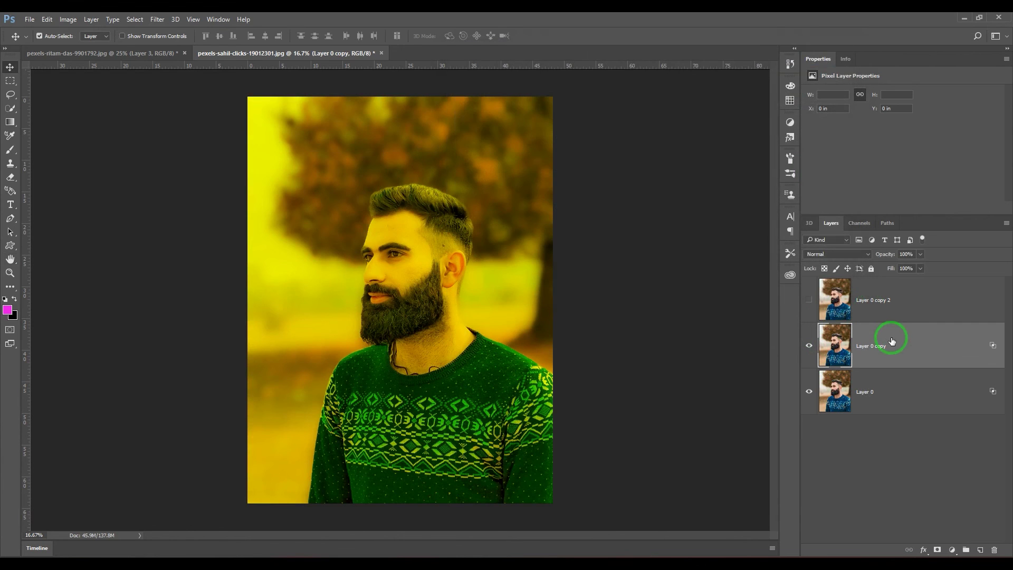
Step: Show Layer 0 copy 2 and exclude its red and green channels from blending
{"action": "left_click", "coordinate": [897, 298]}
{"action": "left_click", "coordinate": [809, 299]}
{"action": "double_click", "coordinate": [898, 298]}
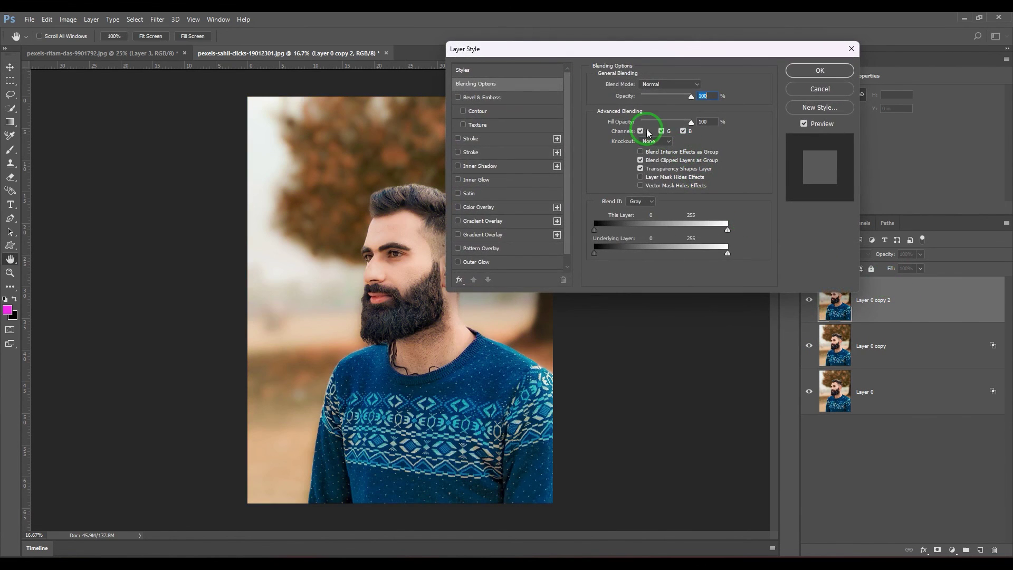
{"action": "left_click", "coordinate": [653, 131]}
{"action": "left_click", "coordinate": [661, 131]}
{"action": "left_click", "coordinate": [820, 72]}
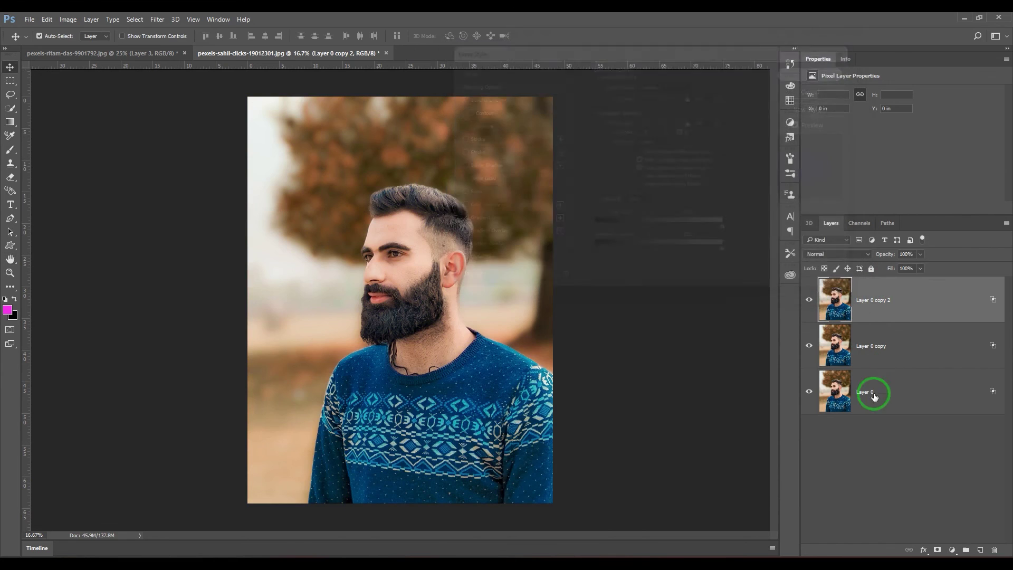
Step: Hide the two lower layers to view Layer 0 copy 2 alone, toggle it, and view Layer 0 copy alone instead
{"action": "left_click", "coordinate": [809, 346]}
{"action": "left_click", "coordinate": [810, 390]}
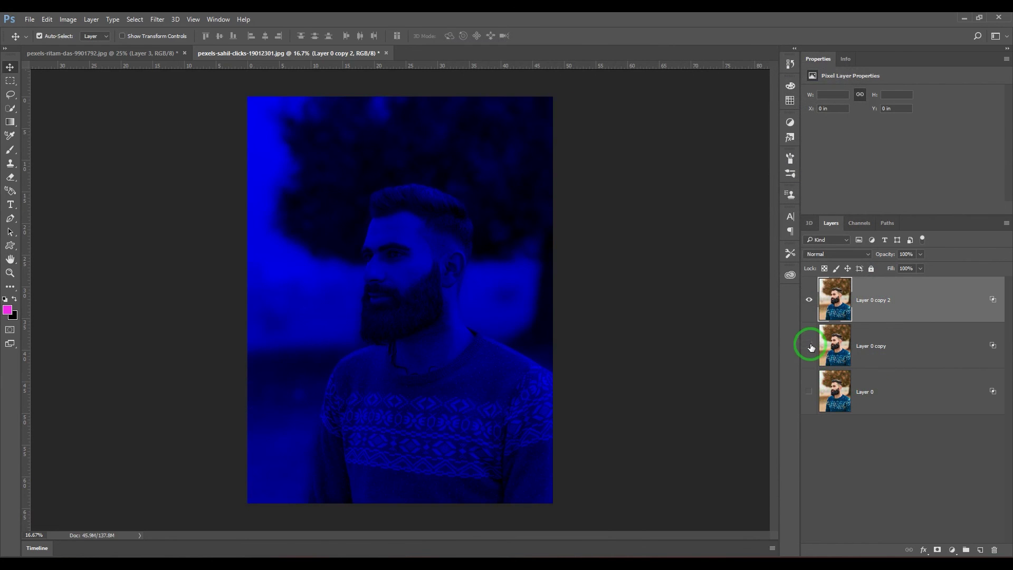
{"action": "left_click", "coordinate": [810, 301]}
{"action": "left_click", "coordinate": [809, 301]}
{"action": "left_click", "coordinate": [810, 301]}
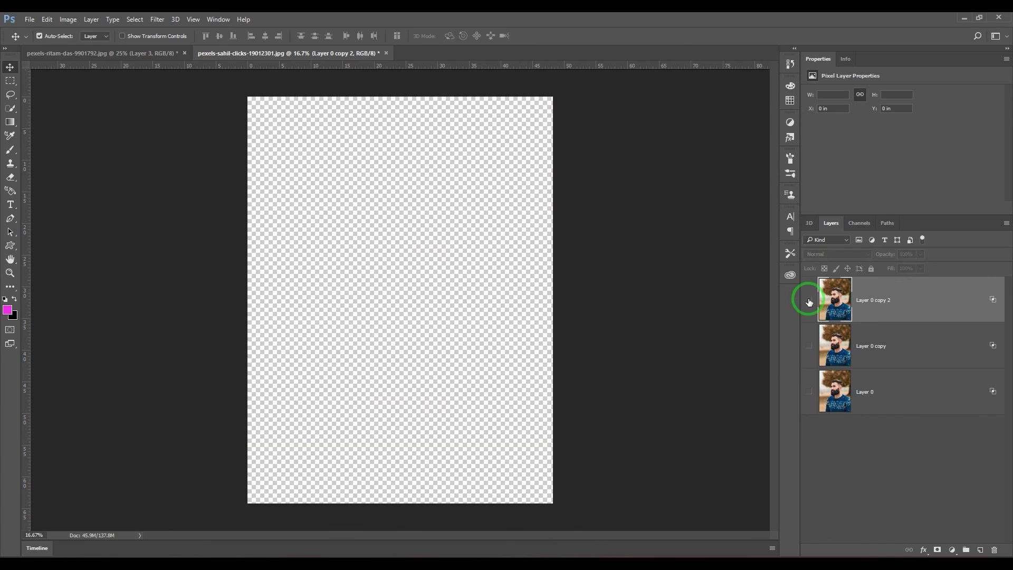
{"action": "left_click", "coordinate": [809, 298]}
{"action": "left_click", "coordinate": [809, 340]}
{"action": "left_click", "coordinate": [809, 305]}
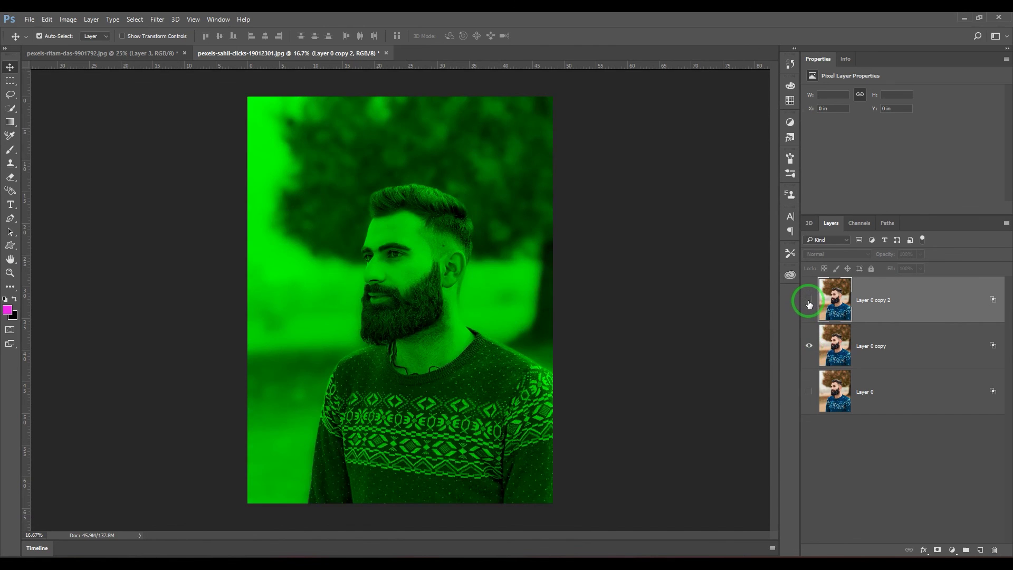
Step: Toggle the three single-channel layers in different combinations to compare them, finishing with all three visible
{"action": "left_click", "coordinate": [810, 301]}
{"action": "left_click", "coordinate": [810, 300]}
{"action": "left_click", "coordinate": [809, 390]}
{"action": "left_click", "coordinate": [812, 347]}
{"action": "left_click", "coordinate": [809, 347]}
{"action": "left_click", "coordinate": [809, 391]}
{"action": "left_click", "coordinate": [810, 346]}
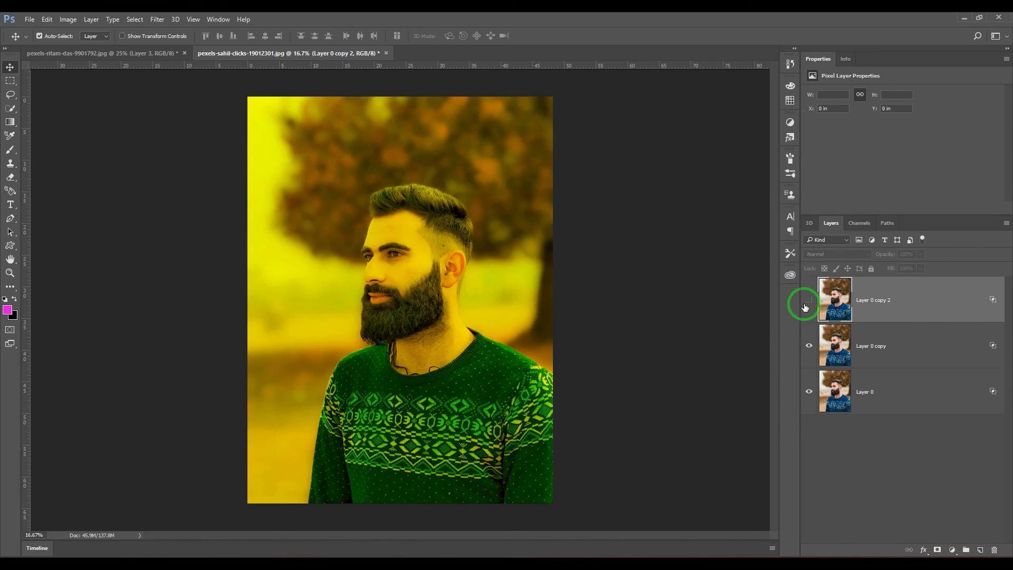
{"action": "left_click", "coordinate": [806, 304]}
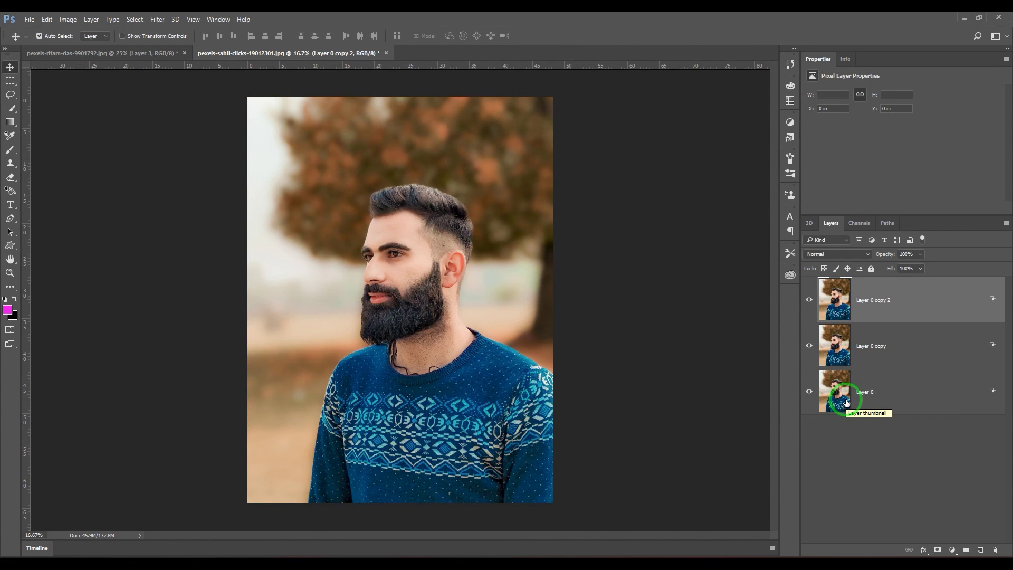
Step: Close in on the man's face and shift Layer 0 copy slightly right to X 0.03 in
{"action": "key", "text": "z"}
{"action": "left_click_drag", "start_coordinate": [440, 267], "coordinate": [488, 290]}
{"action": "left_click", "coordinate": [906, 353]}
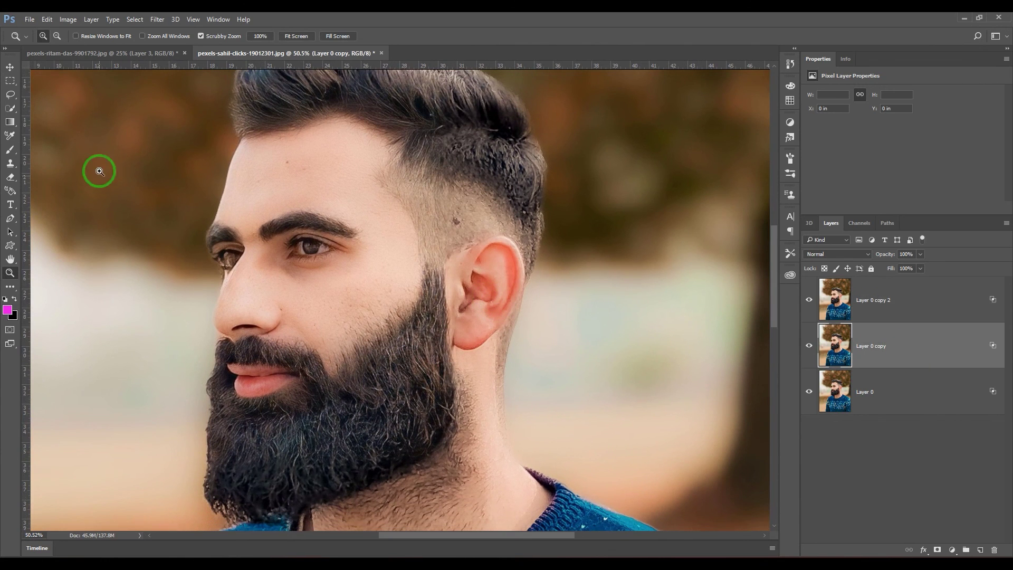
{"action": "left_click", "coordinate": [9, 67]}
{"action": "left_click_drag", "start_coordinate": [413, 301], "coordinate": [417, 305]}
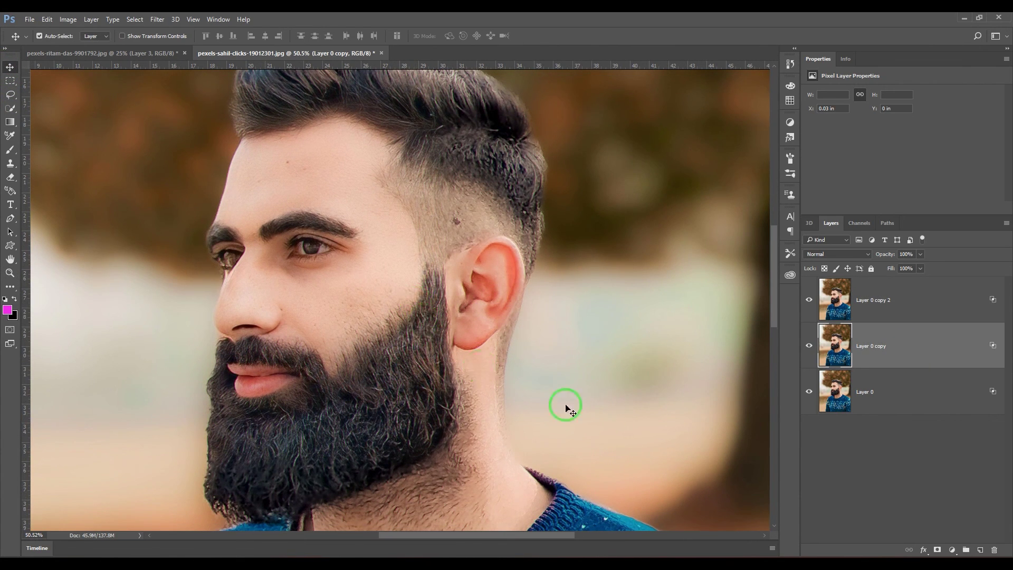
Step: Nudge Layer 0 copy 2 upward, then move it slightly on the canvas to offset the blue channel from the others
{"action": "left_click", "coordinate": [887, 306]}
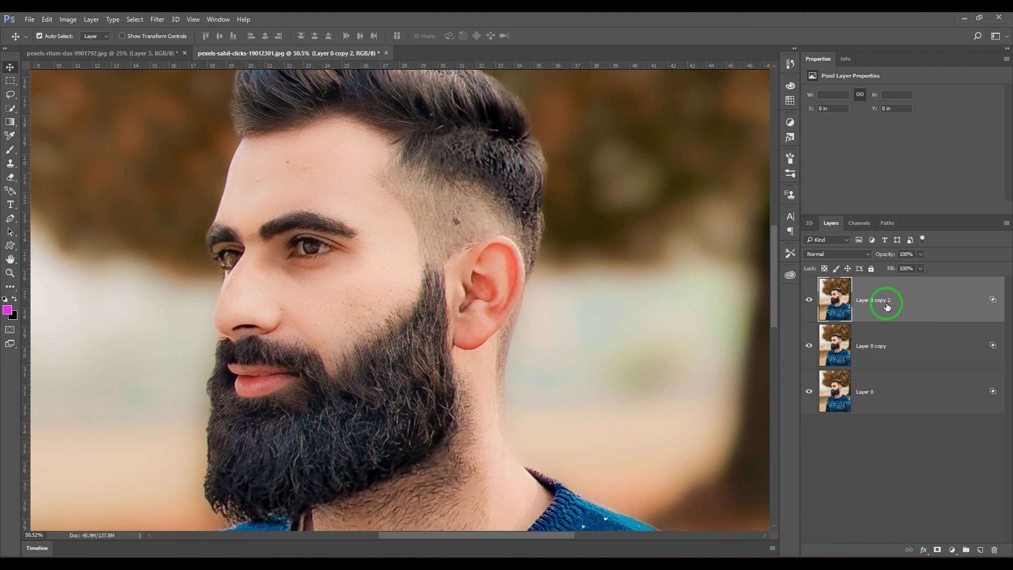
{"action": "key", "text": "Up"}
{"action": "key", "text": "Up"}
{"action": "key", "text": "Up"}
{"action": "key", "text": "Up"}
{"action": "key", "text": "Up"}
{"action": "key", "text": "Up"}
{"action": "key", "text": "Up"}
{"action": "key", "text": "Up"}
{"action": "left_click_drag", "start_coordinate": [322, 312], "coordinate": [363, 312]}
{"action": "left_click", "coordinate": [892, 348]}
{"action": "left_click", "coordinate": [366, 311]}
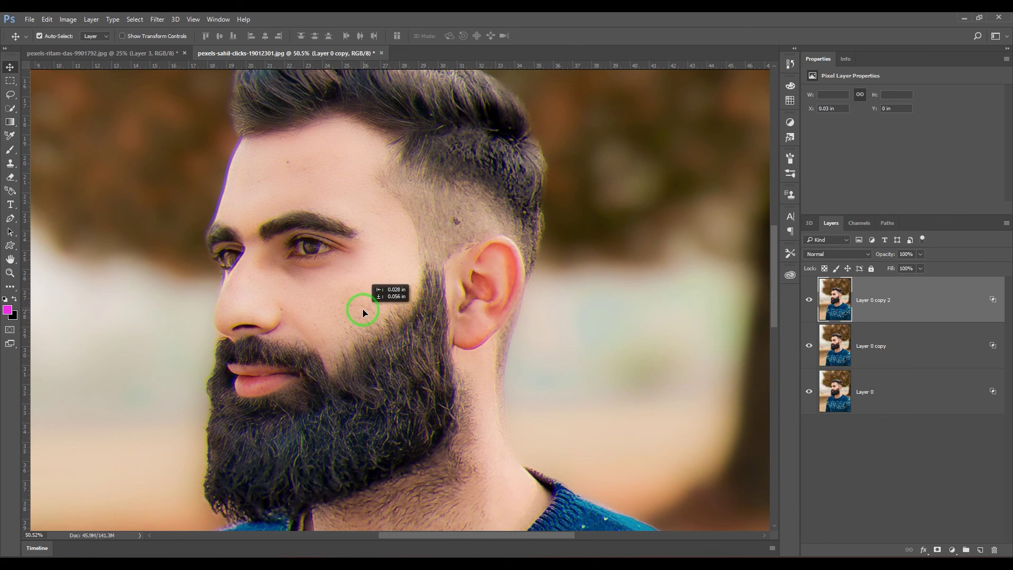
Step: Nudge Layer 0 copy further right to X 0.07 in and inspect the color fringing around the face
{"action": "left_click", "coordinate": [866, 347]}
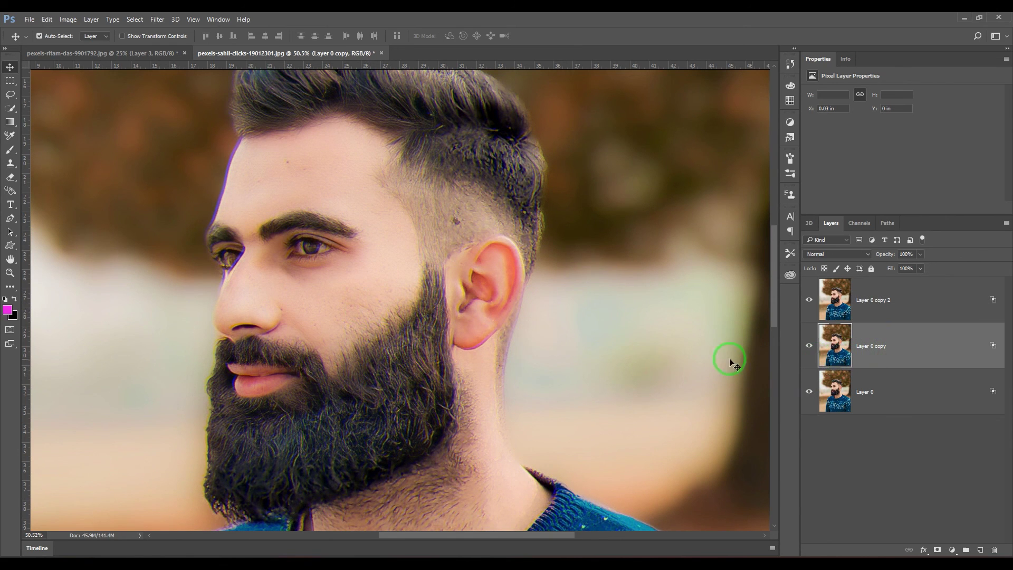
{"action": "key", "text": "Right"}
{"action": "key", "text": "Right"}
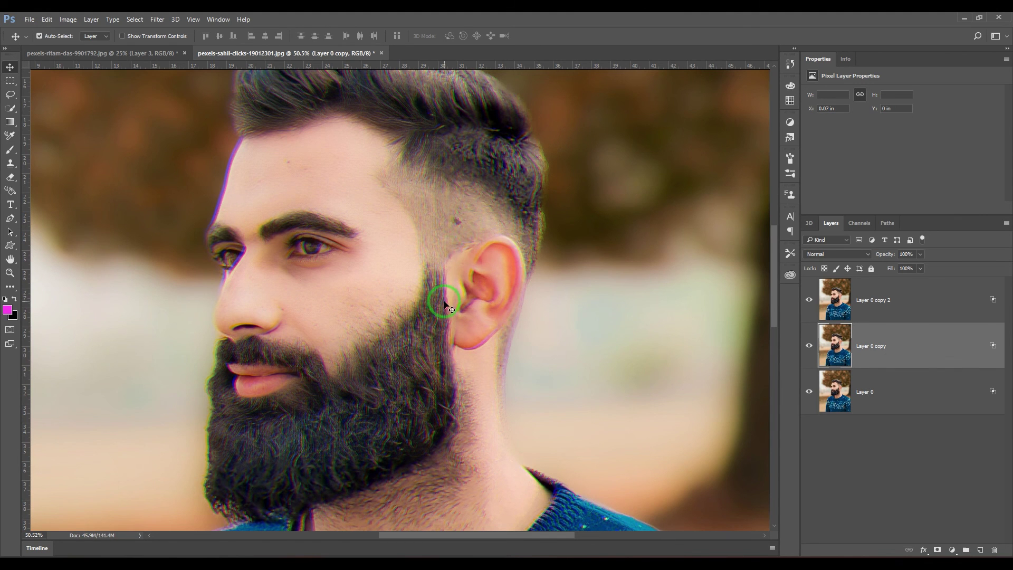
{"action": "left_click_drag", "start_coordinate": [407, 335], "coordinate": [434, 356]}
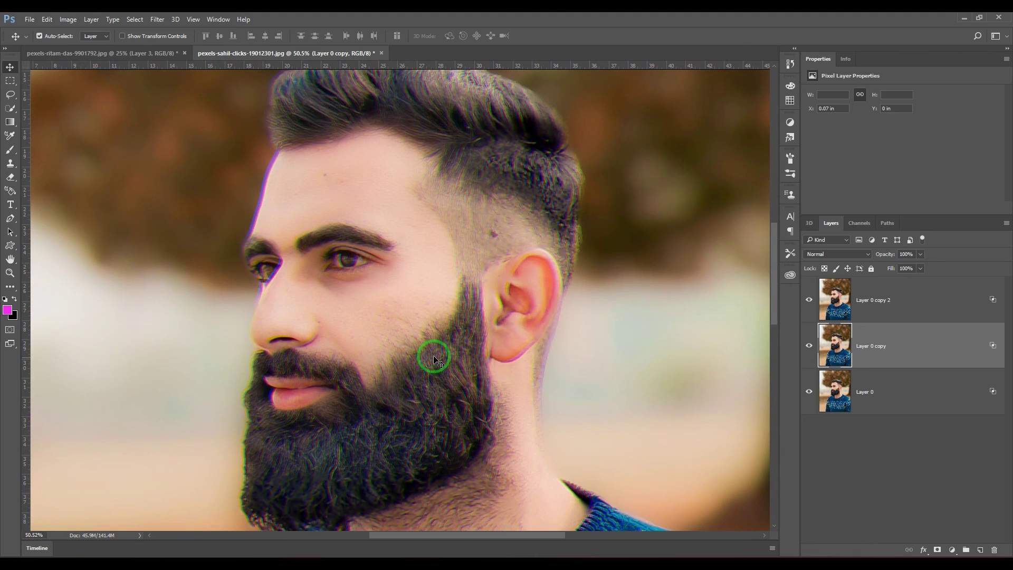
{"action": "key", "text": "z"}
{"action": "mouse_move", "coordinate": [244, 210]}
{"action": "left_mouse_down"}
{"action": "mouse_move", "coordinate": [302, 256]}
{"action": "mouse_move", "coordinate": [238, 215]}
{"action": "left_mouse_up"}
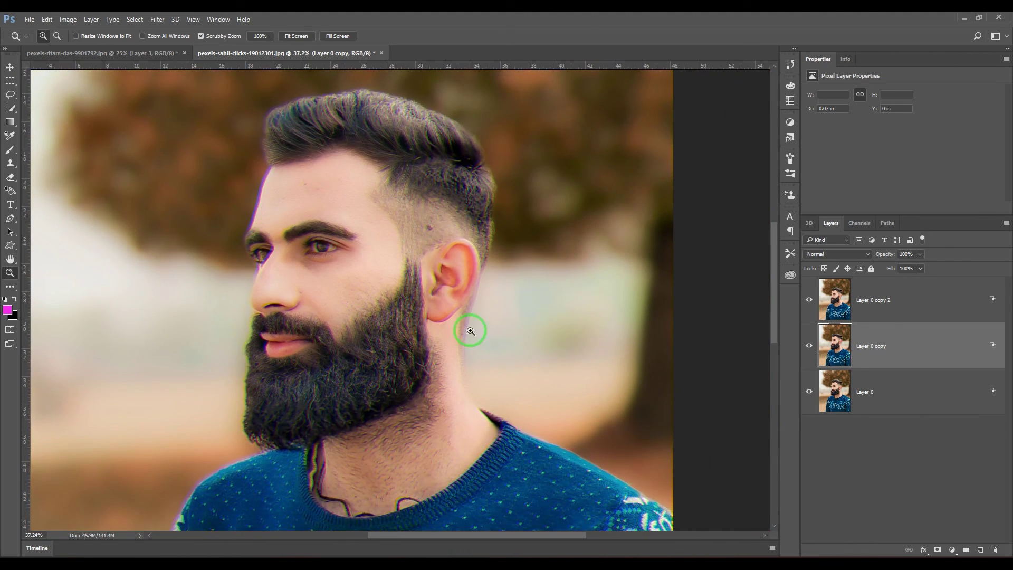
{"action": "double_click", "coordinate": [919, 337]}
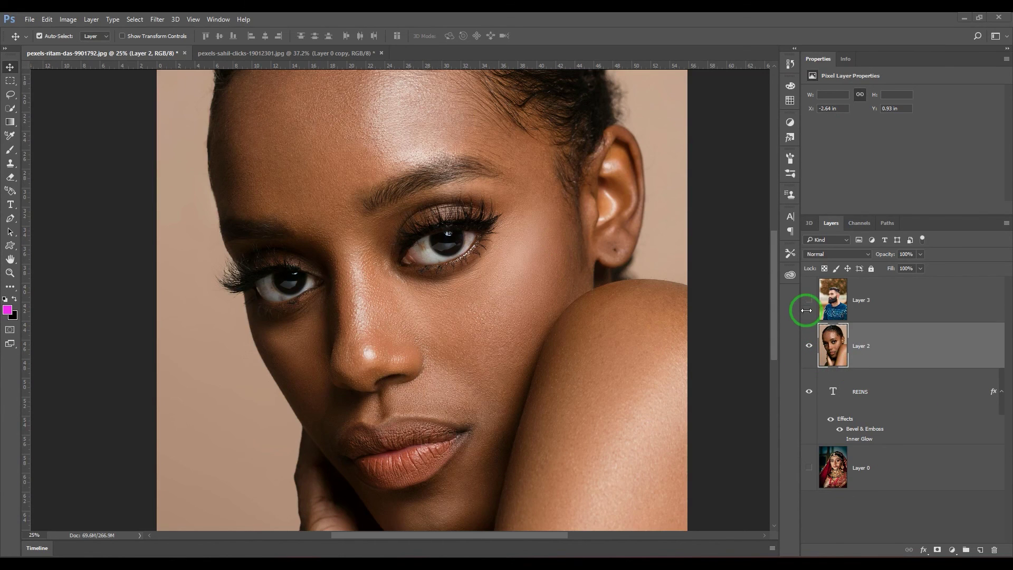
Step: Toggle the visibility of Layer 3, Layer 0 and Layer 2 in the document containing the REINS text to compare the layers
{"action": "left_click", "coordinate": [809, 300]}
{"action": "left_click", "coordinate": [808, 469]}
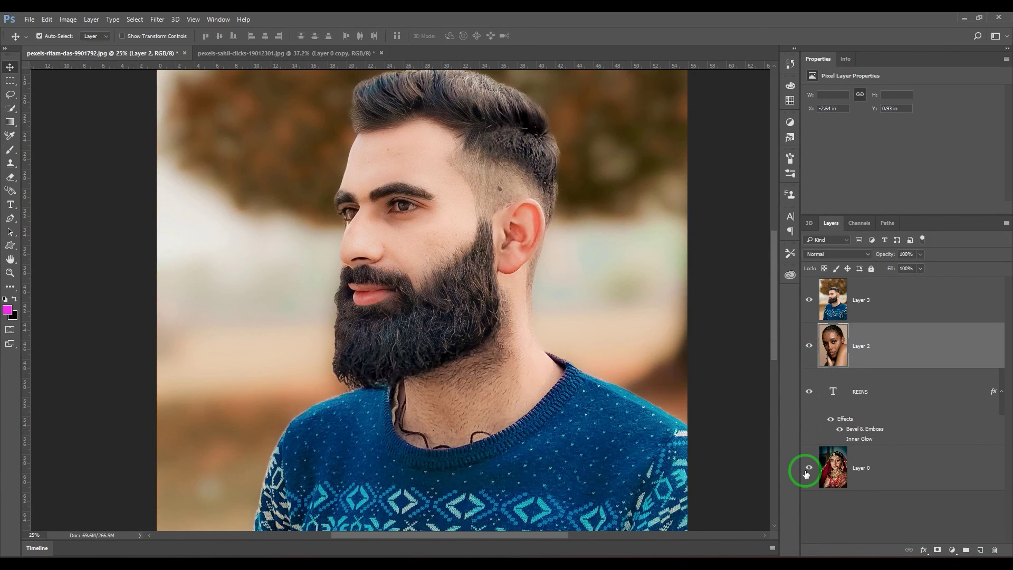
{"action": "left_click", "coordinate": [808, 468]}
{"action": "left_click", "coordinate": [809, 300]}
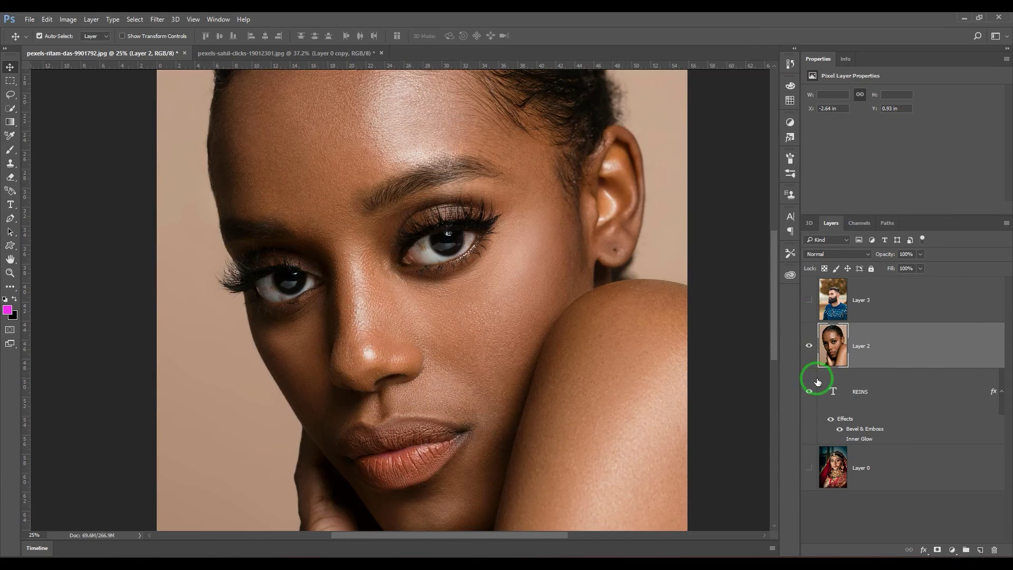
{"action": "left_click", "coordinate": [808, 351]}
{"action": "left_click", "coordinate": [808, 350]}
{"action": "left_click", "coordinate": [807, 350]}
{"action": "left_click", "coordinate": [807, 349]}
{"action": "left_click", "coordinate": [809, 352]}
{"action": "left_click", "coordinate": [809, 352]}
Step: Toggle Layer 2 off and on to check the text beneath, and clip Layer 2 to the REINS text layer
{"action": "left_click", "coordinate": [887, 392]}
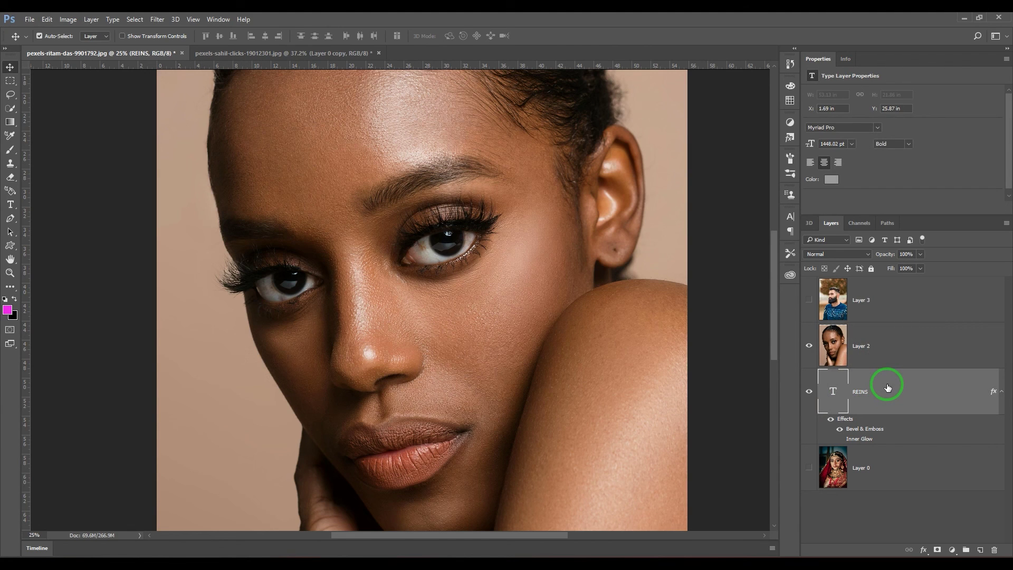
{"action": "left_click", "coordinate": [876, 340]}
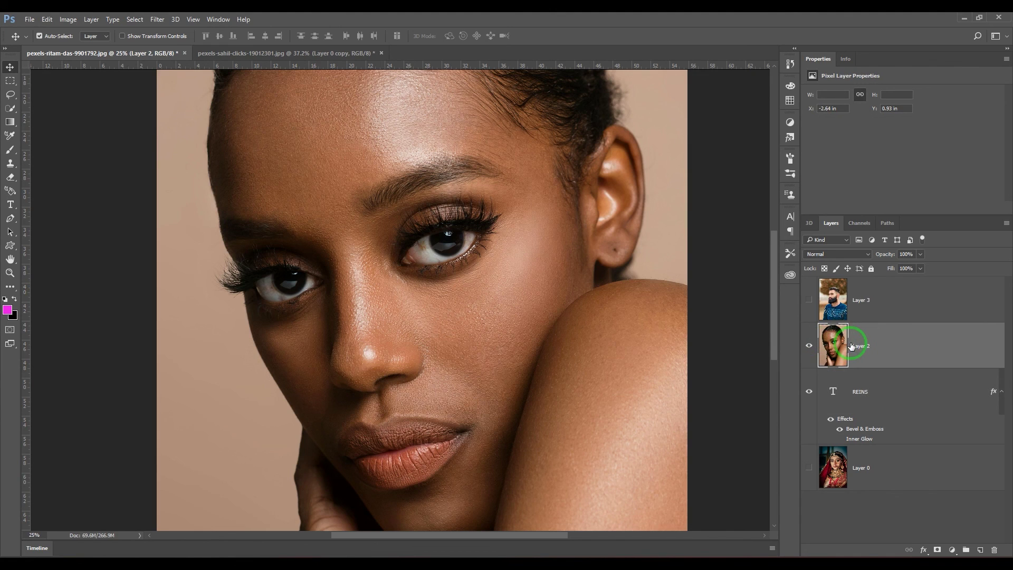
{"action": "left_click", "coordinate": [878, 358]}
{"action": "left_click", "coordinate": [809, 346]}
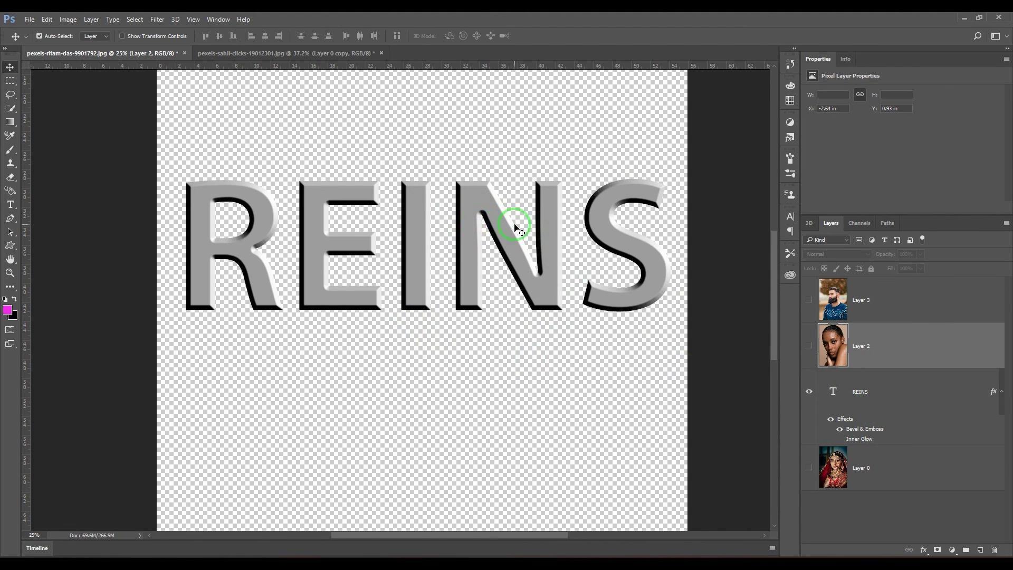
{"action": "left_click", "coordinate": [809, 345]}
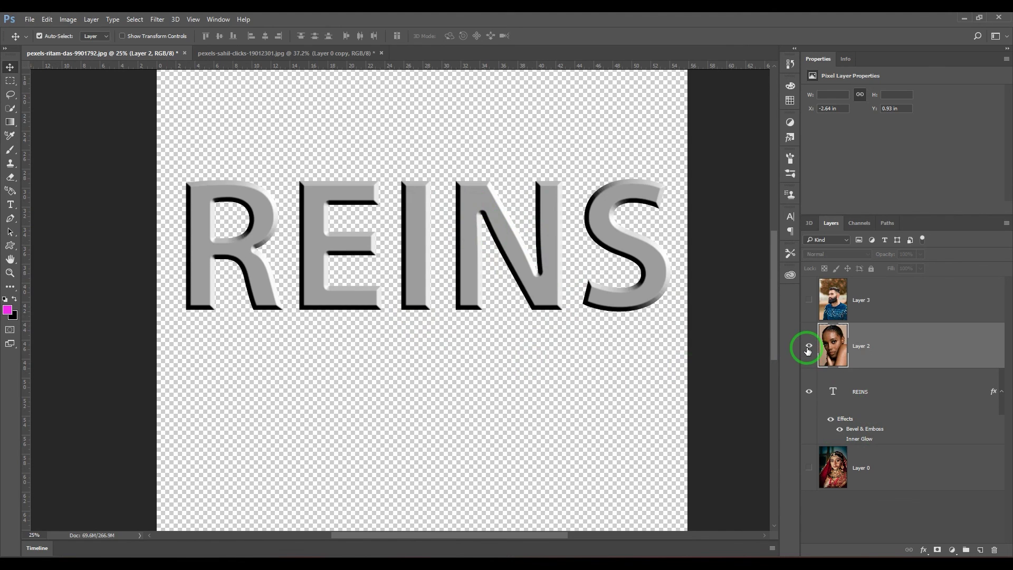
{"action": "left_click", "coordinate": [874, 365], "text": "alt"}
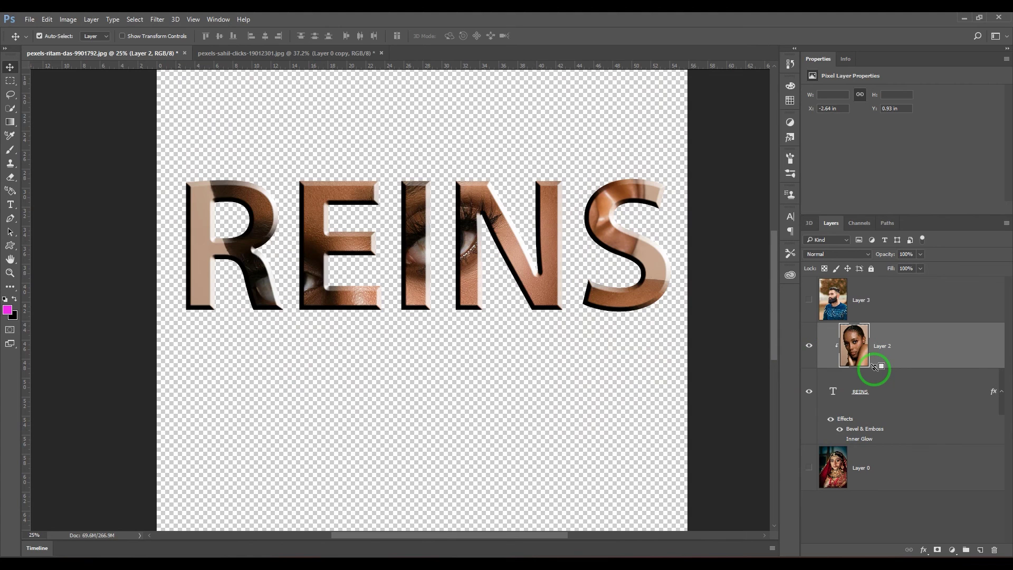
{"action": "left_click_drag", "start_coordinate": [471, 247], "coordinate": [442, 256]}
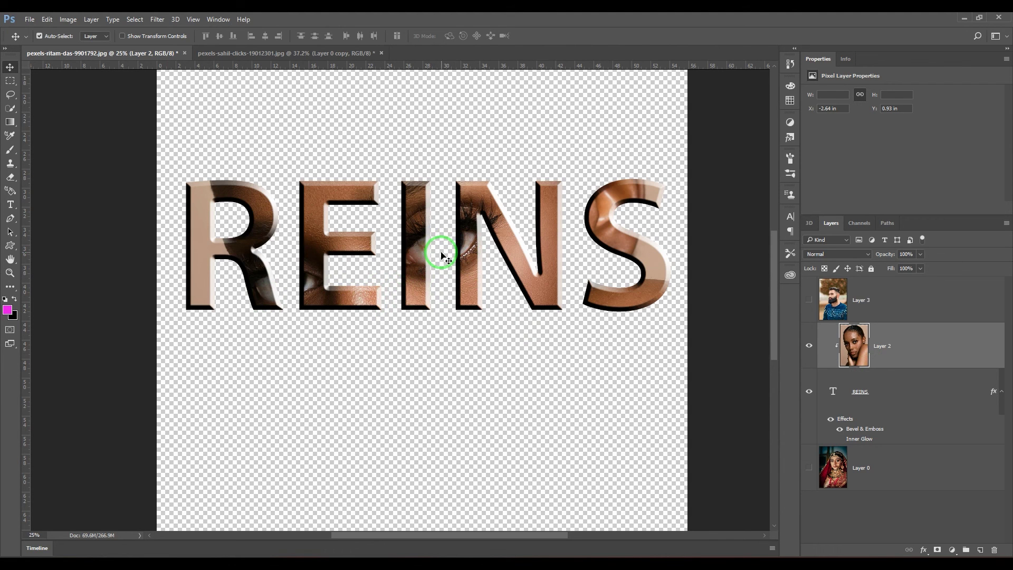
Step: Preview the REINS layer's blending with Fill Opacity at 0% and restore it to 100%
{"action": "double_click", "coordinate": [898, 390]}
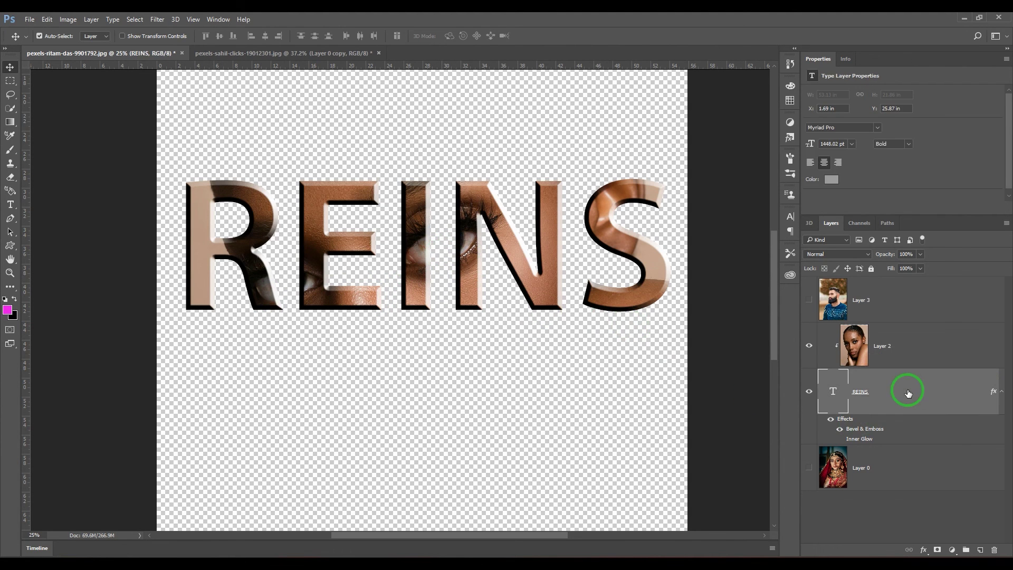
{"action": "left_click_drag", "start_coordinate": [756, 143], "coordinate": [697, 153]}
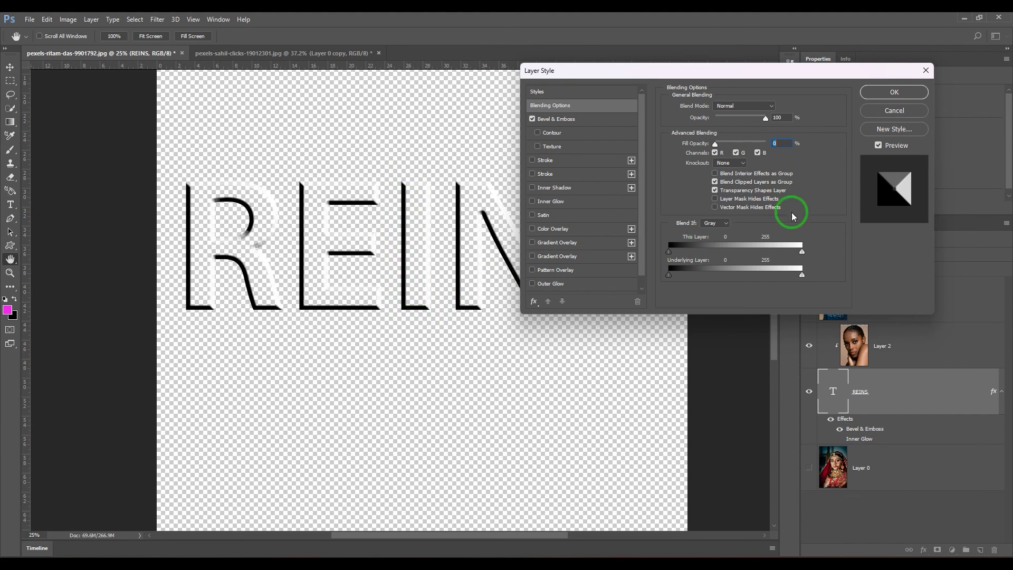
{"action": "left_click_drag", "start_coordinate": [715, 145], "coordinate": [794, 142]}
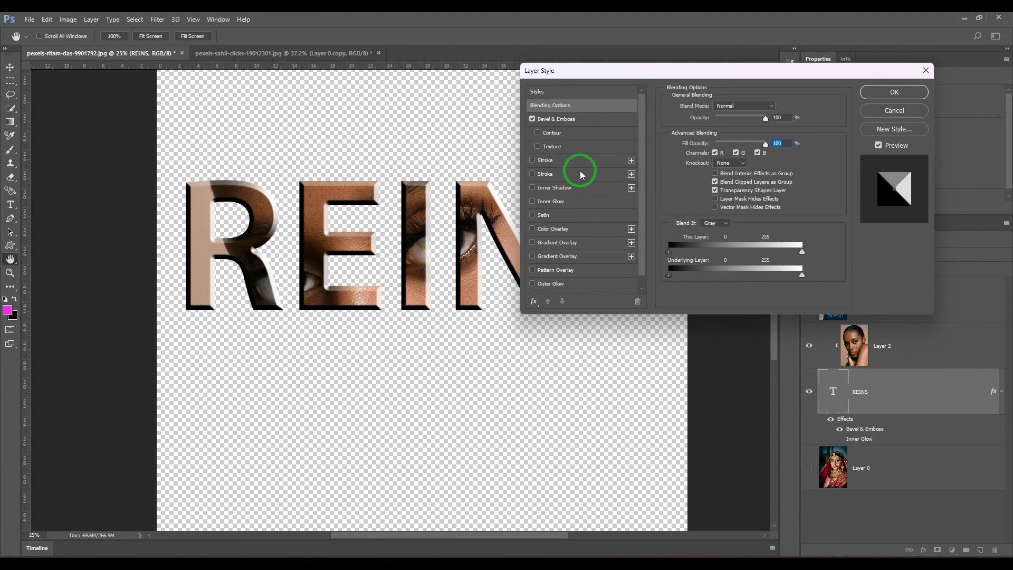
Step: Enable the red Inner Glow on the REINS layer and set its Fill Opacity to 0%
{"action": "left_click", "coordinate": [565, 199]}
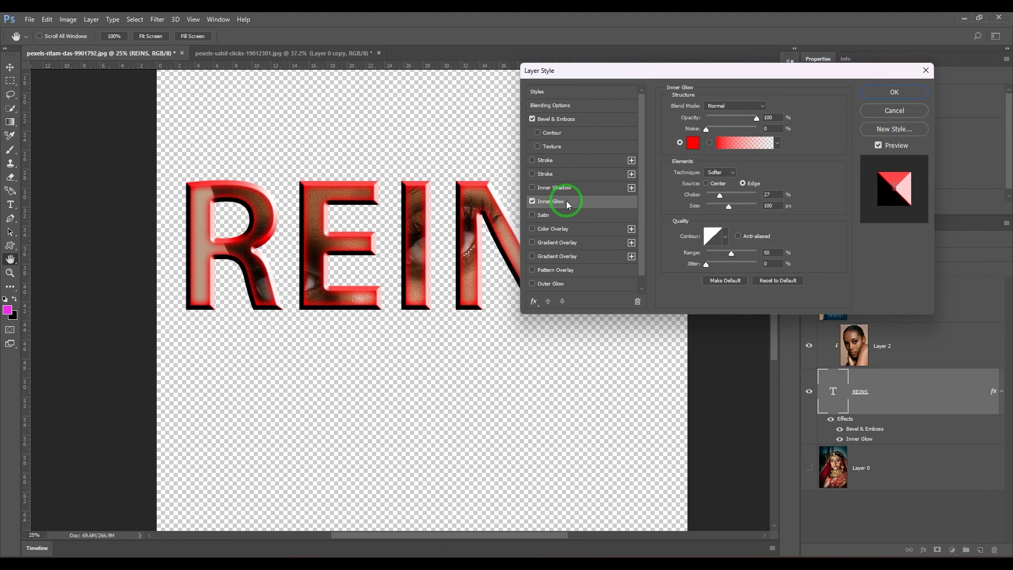
{"action": "left_click", "coordinate": [562, 105]}
{"action": "left_click_drag", "start_coordinate": [754, 144], "coordinate": [707, 143]}
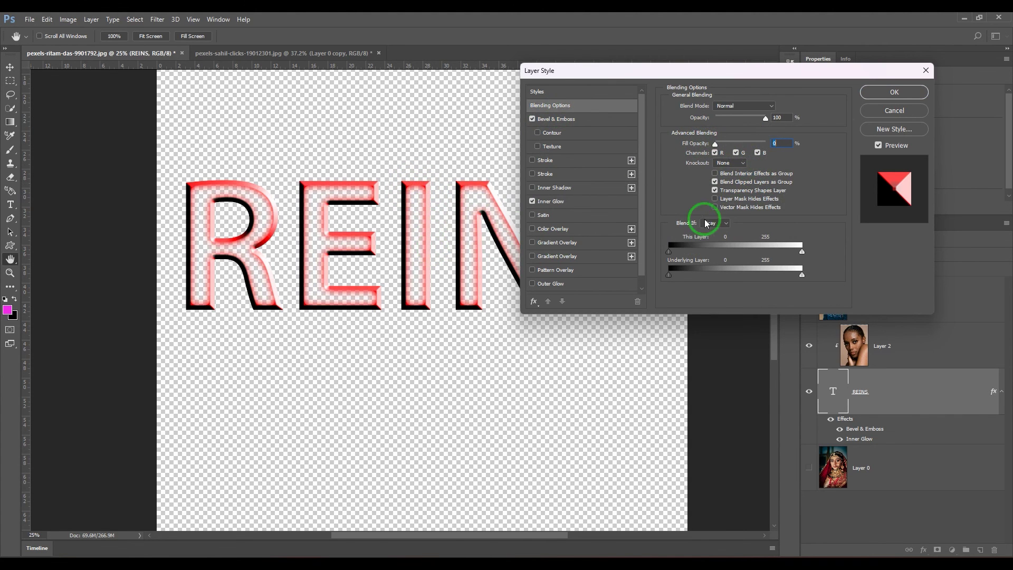
Step: Toggle Blend Interior Effects as Group on and off repeatedly for the REINS layer to compare its glow at 0% Fill Opacity
{"action": "left_click", "coordinate": [715, 173]}
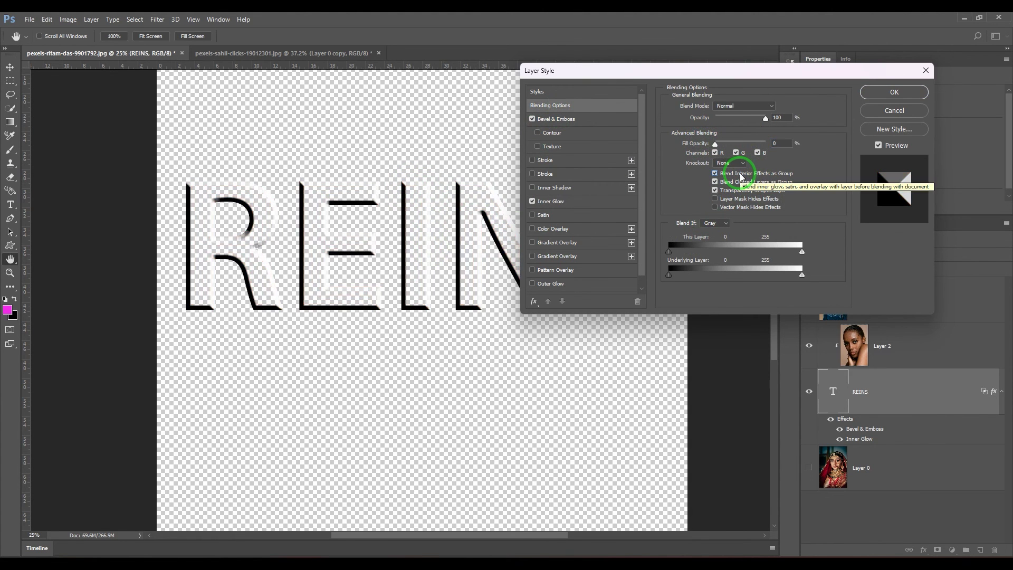
{"action": "left_click", "coordinate": [741, 177]}
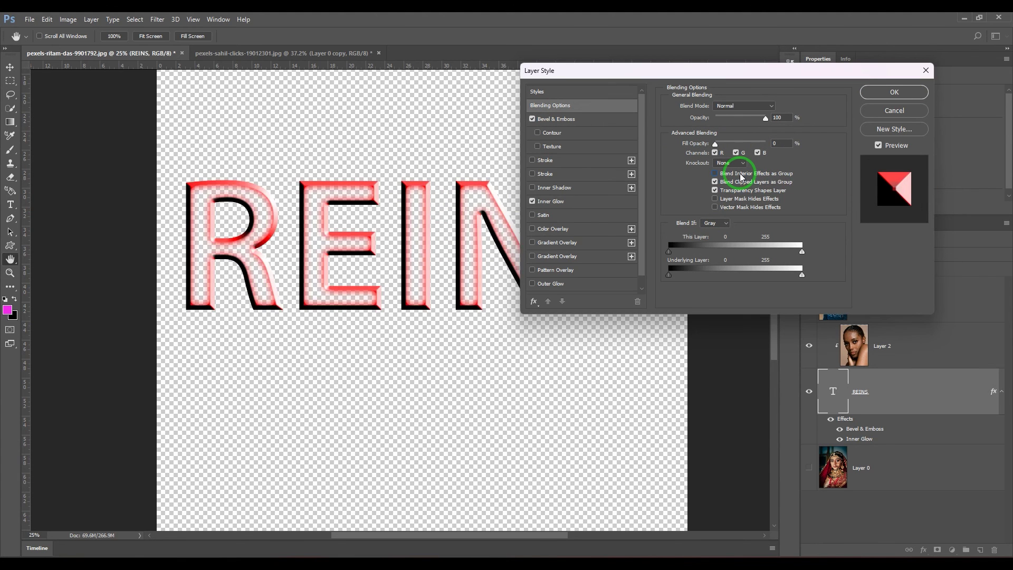
{"action": "left_click", "coordinate": [741, 177]}
{"action": "left_click", "coordinate": [741, 177]}
{"action": "left_click", "coordinate": [741, 177]}
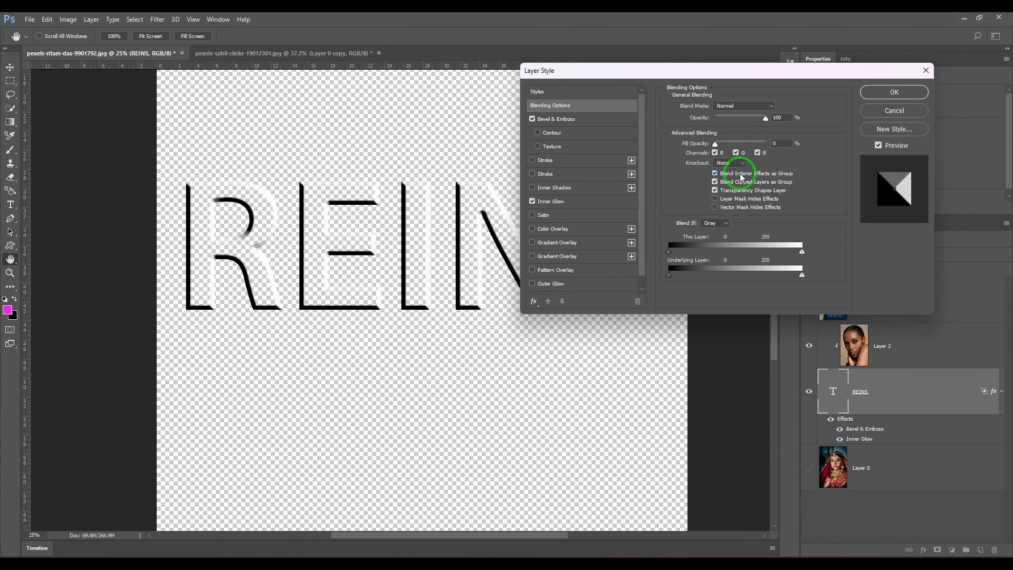
{"action": "left_click", "coordinate": [741, 177]}
{"action": "left_click", "coordinate": [741, 177]}
{"action": "left_click", "coordinate": [741, 176]}
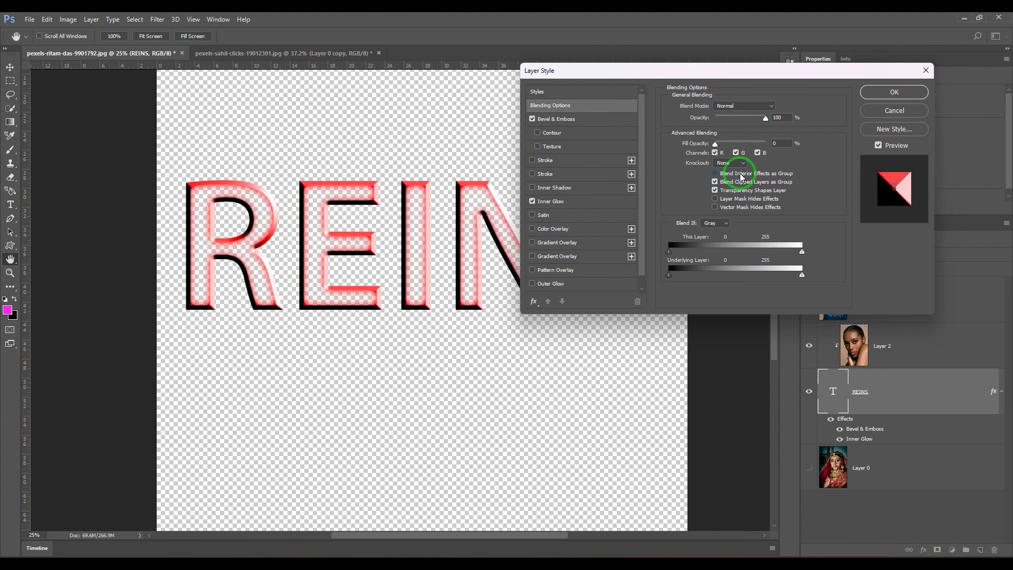
{"action": "left_click", "coordinate": [741, 177]}
{"action": "left_click", "coordinate": [741, 177]}
Step: Compare REINS with Transparency Shapes Layer off and on, including at 100% Fill Opacity with Blend Interior Effects as Group enabled
{"action": "left_click", "coordinate": [740, 191]}
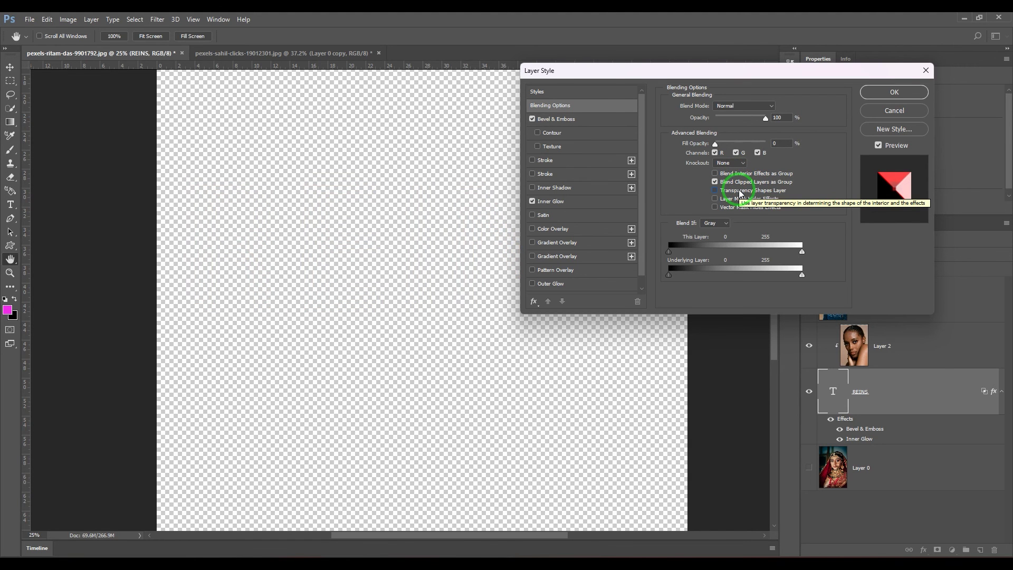
{"action": "left_click", "coordinate": [739, 191]}
{"action": "left_click", "coordinate": [742, 174]}
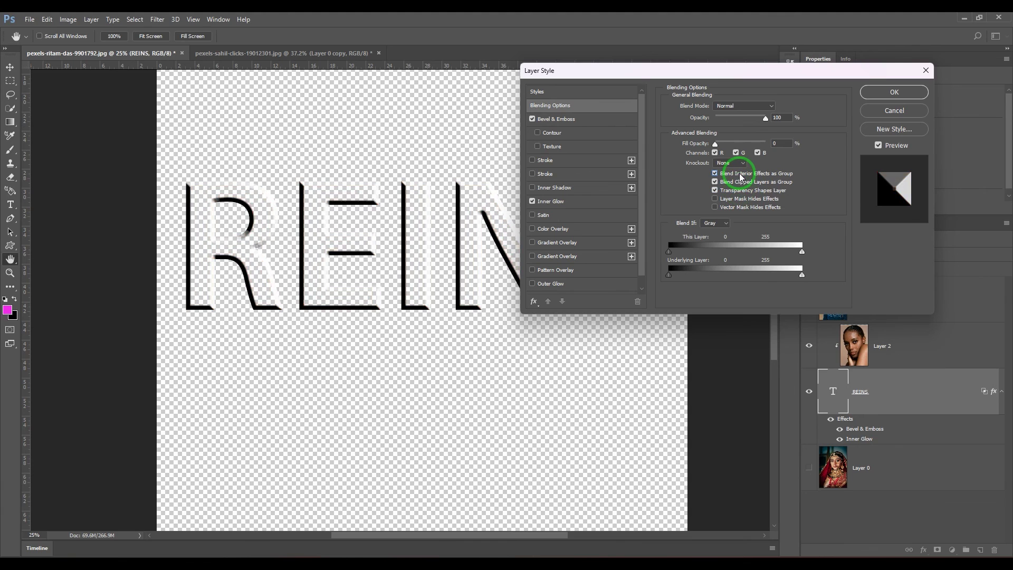
{"action": "left_click", "coordinate": [728, 143]}
{"action": "left_click", "coordinate": [729, 191]}
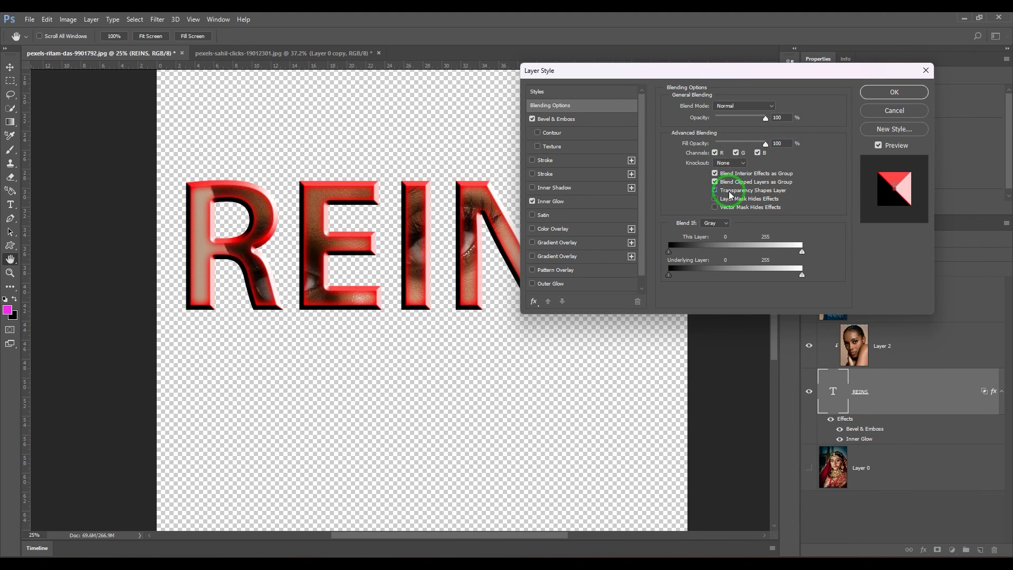
{"action": "left_click", "coordinate": [730, 191]}
{"action": "left_click", "coordinate": [729, 191]}
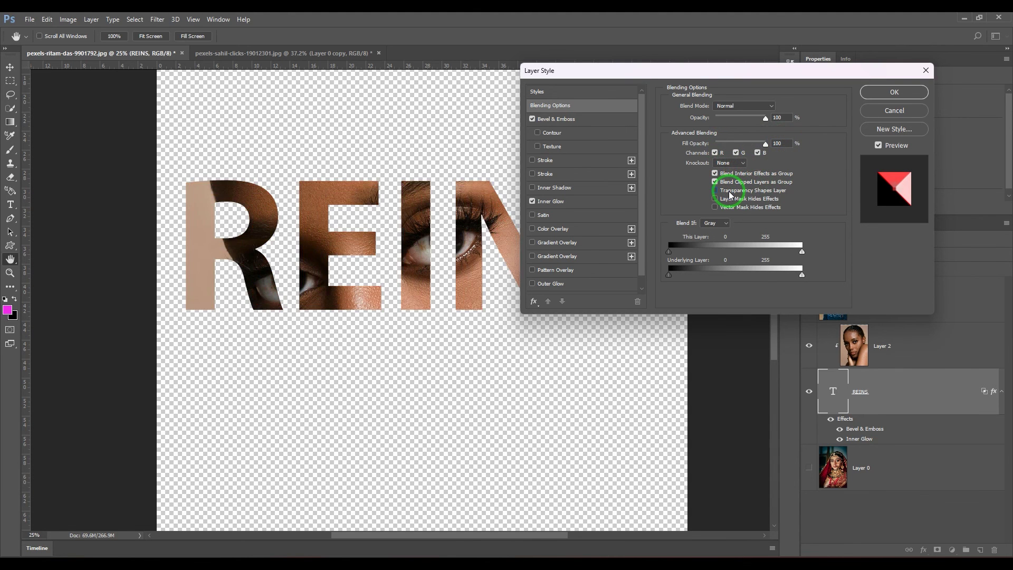
{"action": "left_click", "coordinate": [729, 191]}
{"action": "left_click", "coordinate": [731, 173]}
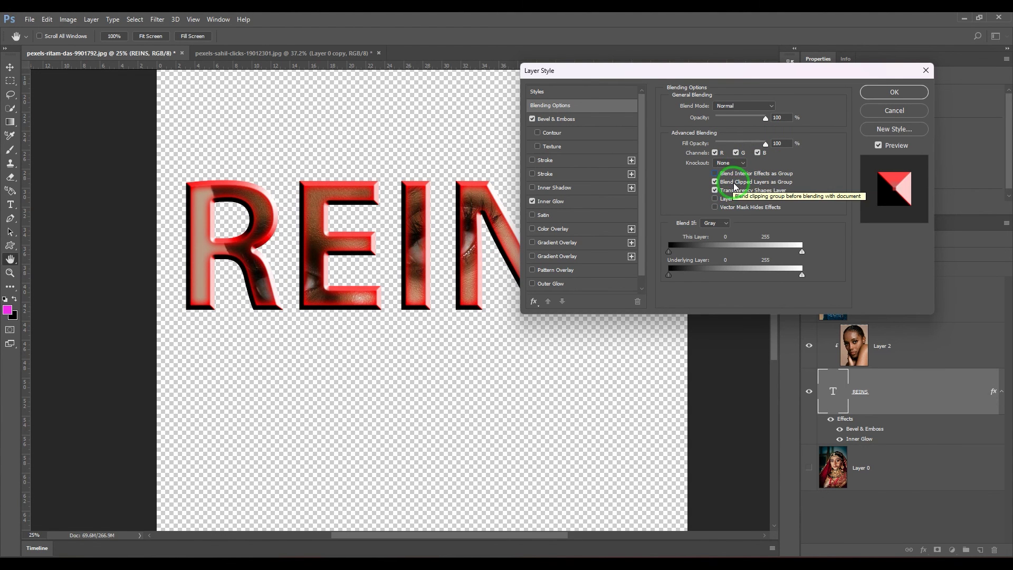
Step: Preview REINS at 0% Fill Opacity with Blend Clipped Layers as Group off and on, and restore Fill Opacity to 100%
{"action": "left_click_drag", "start_coordinate": [741, 144], "coordinate": [715, 144]}
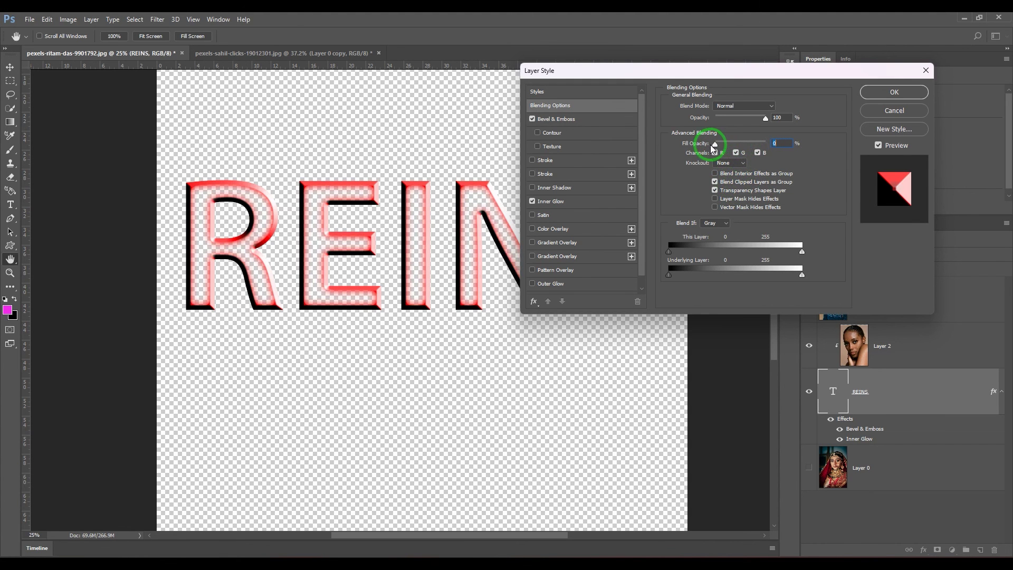
{"action": "left_click", "coordinate": [731, 185]}
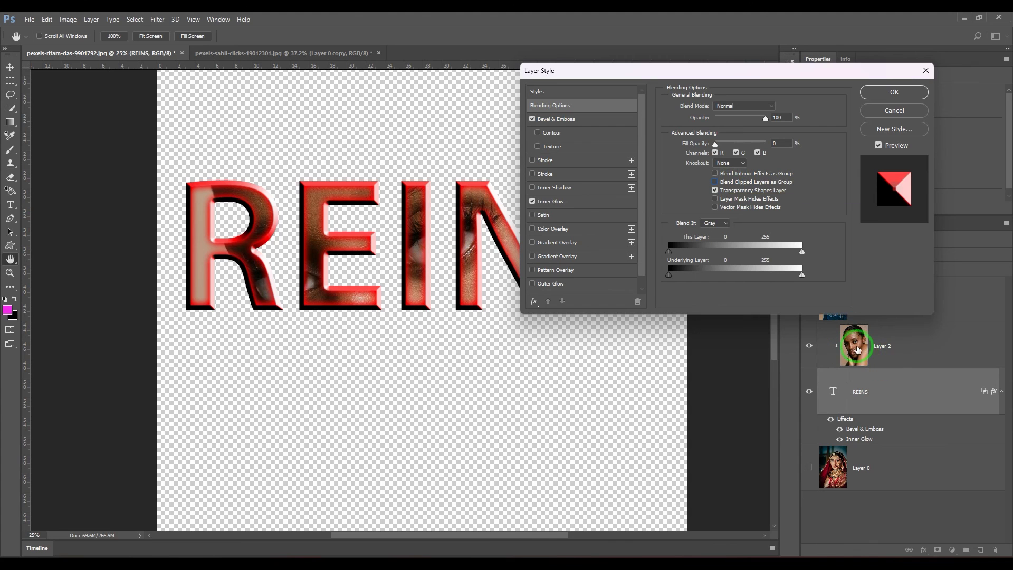
{"action": "left_click", "coordinate": [729, 181]}
{"action": "left_click_drag", "start_coordinate": [715, 144], "coordinate": [794, 138]}
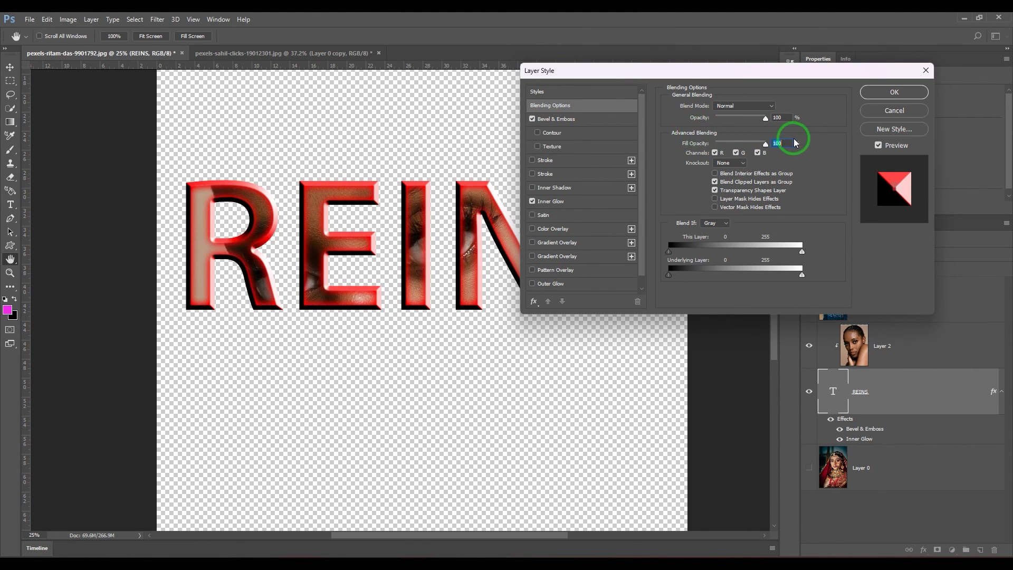
Step: Compare Blend Clipped Layers as Group off and on again while varying REINS's Fill Opacity between 0% and 100%, and discard the style changes
{"action": "left_click", "coordinate": [741, 186]}
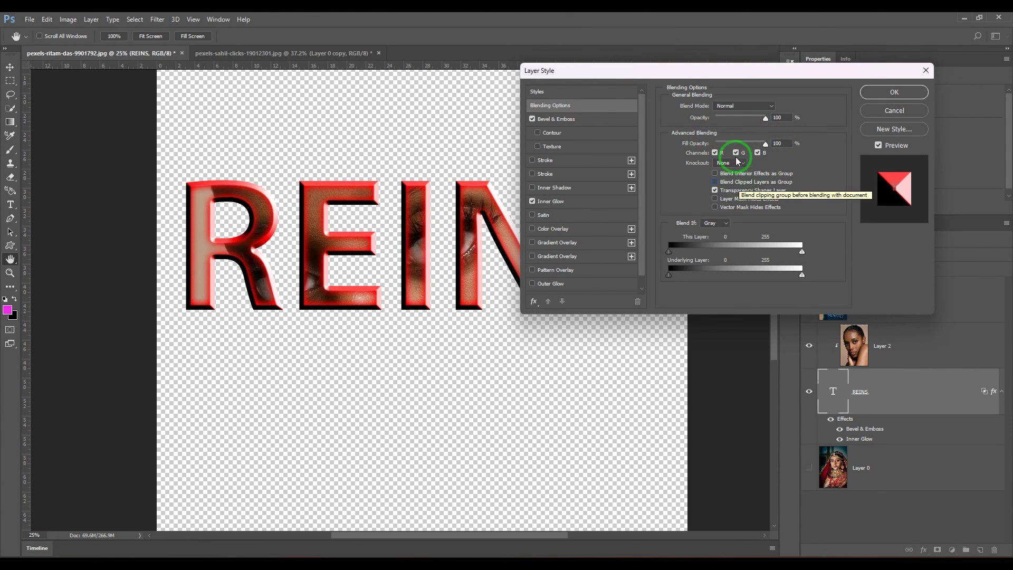
{"action": "left_click", "coordinate": [733, 144]}
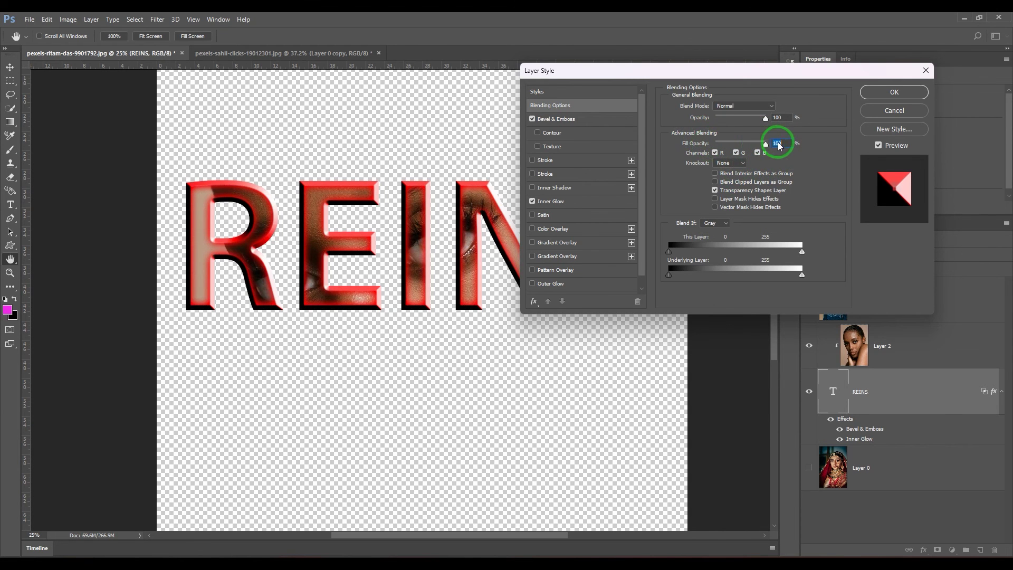
{"action": "type", "text": "0"}
{"action": "left_click", "coordinate": [716, 181]}
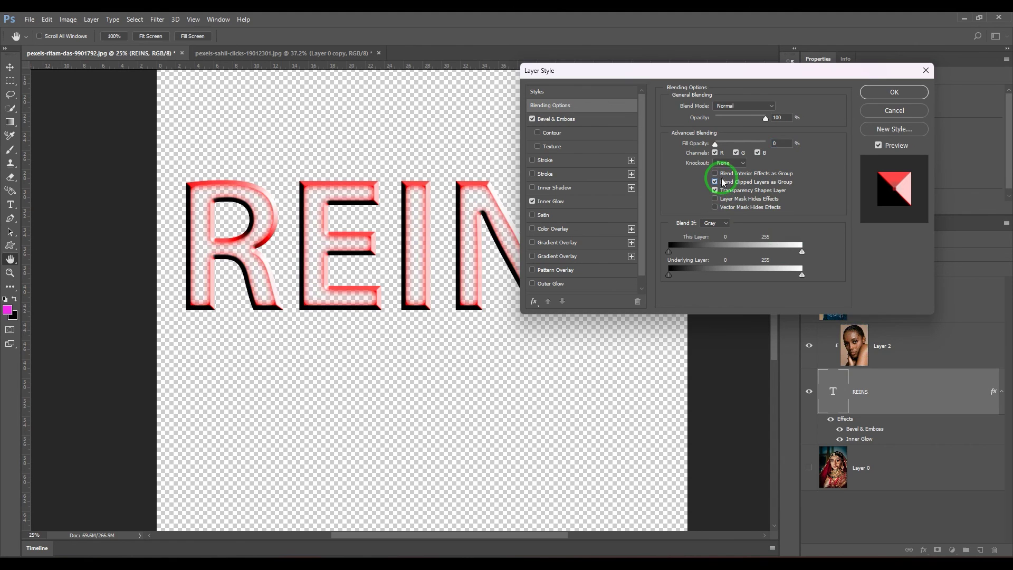
{"action": "left_click", "coordinate": [780, 143]}
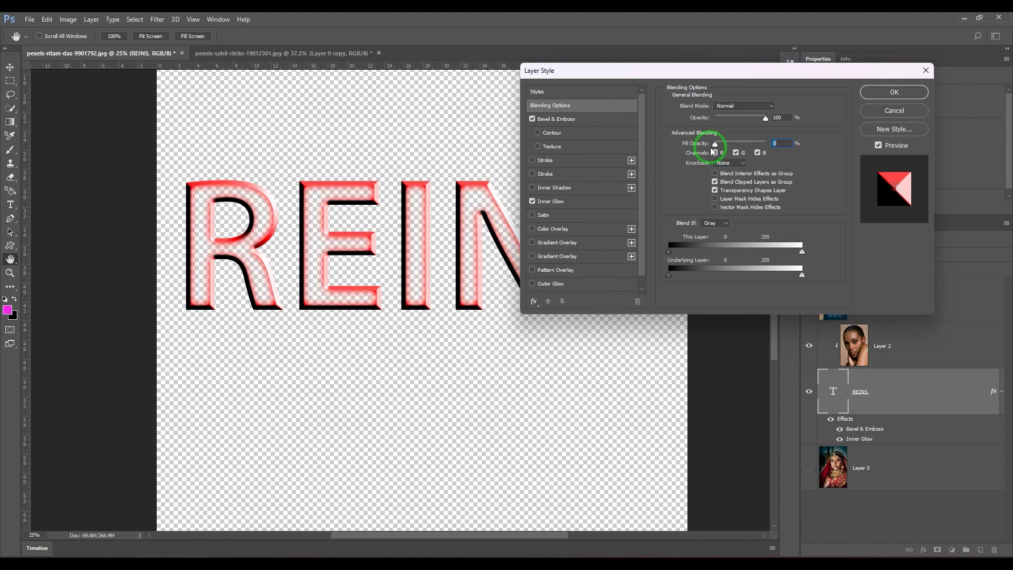
{"action": "left_click_drag", "start_coordinate": [715, 144], "coordinate": [765, 143]}
{"action": "left_click", "coordinate": [715, 182]}
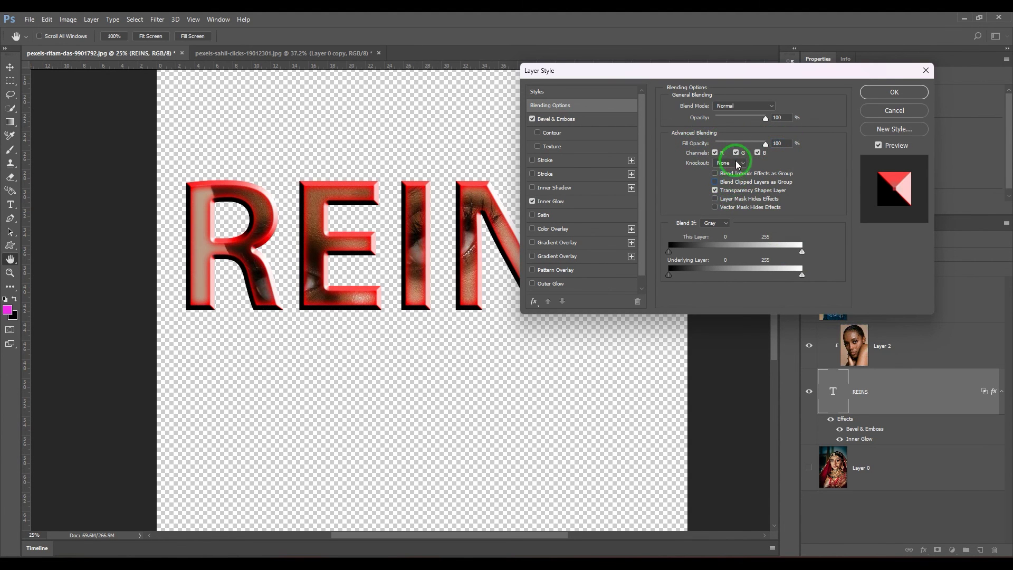
{"action": "left_click_drag", "start_coordinate": [715, 143], "coordinate": [852, 148]}
{"action": "left_click", "coordinate": [895, 111]}
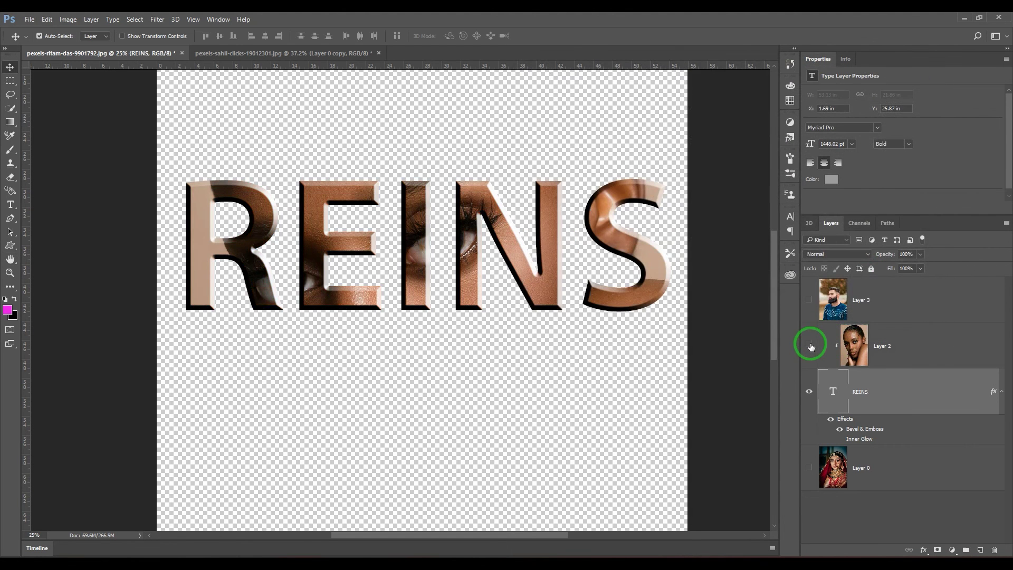
Step: Hide Layer 2, preview Transparency Shapes Layer off and on for REINS's bevel, and discard the style changes
{"action": "left_click", "coordinate": [809, 346]}
{"action": "double_click", "coordinate": [903, 407]}
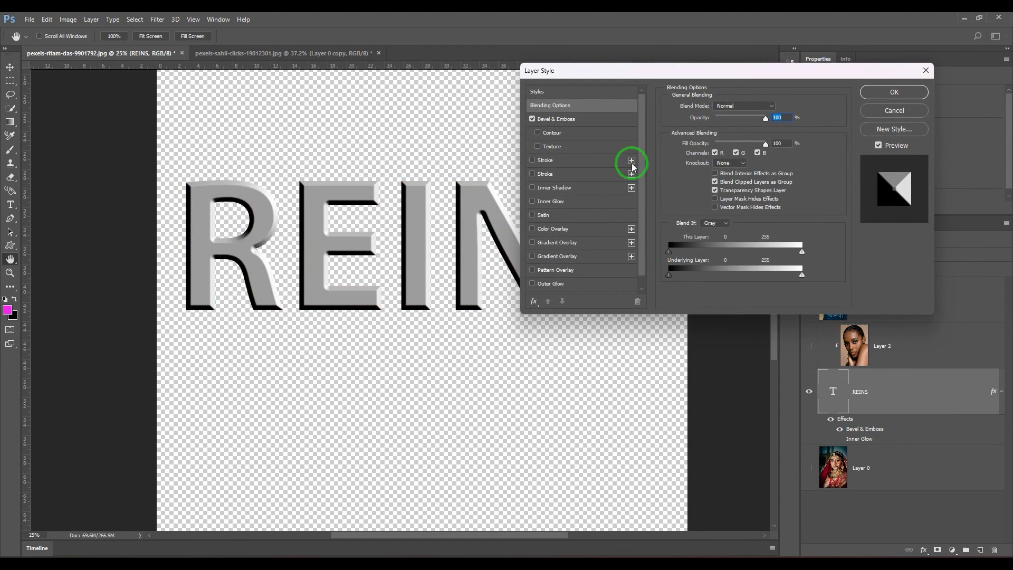
{"action": "left_click", "coordinate": [746, 193]}
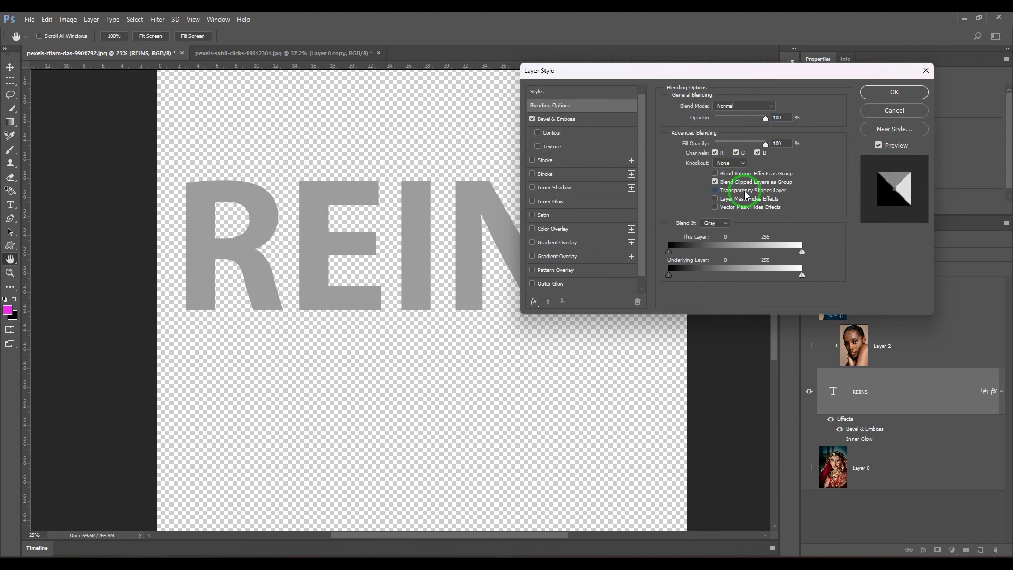
{"action": "left_click", "coordinate": [746, 194]}
{"action": "left_click", "coordinate": [746, 193]}
{"action": "left_click", "coordinate": [746, 193]}
{"action": "left_click", "coordinate": [747, 193]}
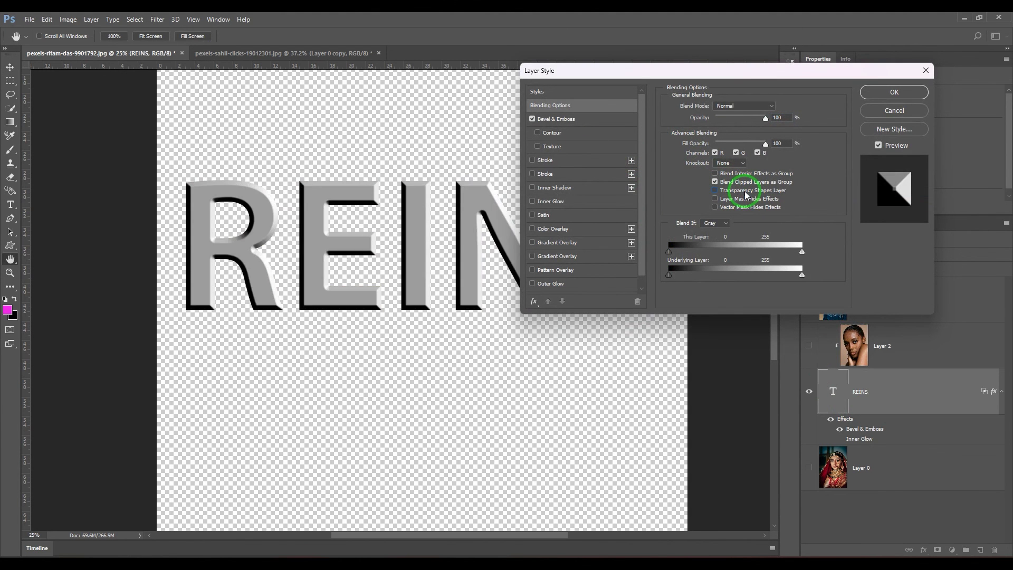
{"action": "left_click", "coordinate": [746, 193]}
{"action": "left_click", "coordinate": [746, 194]}
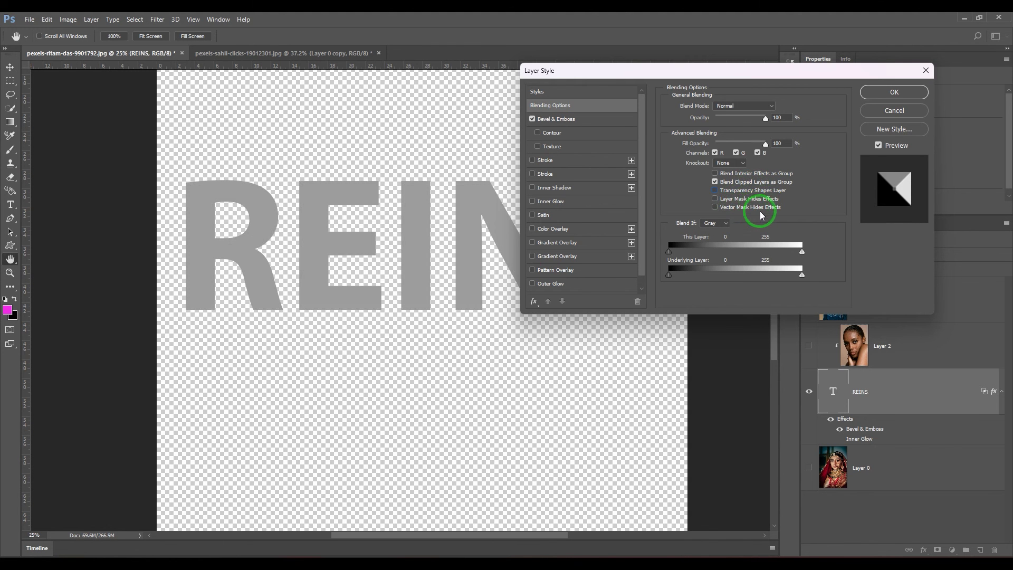
{"action": "left_click", "coordinate": [891, 113]}
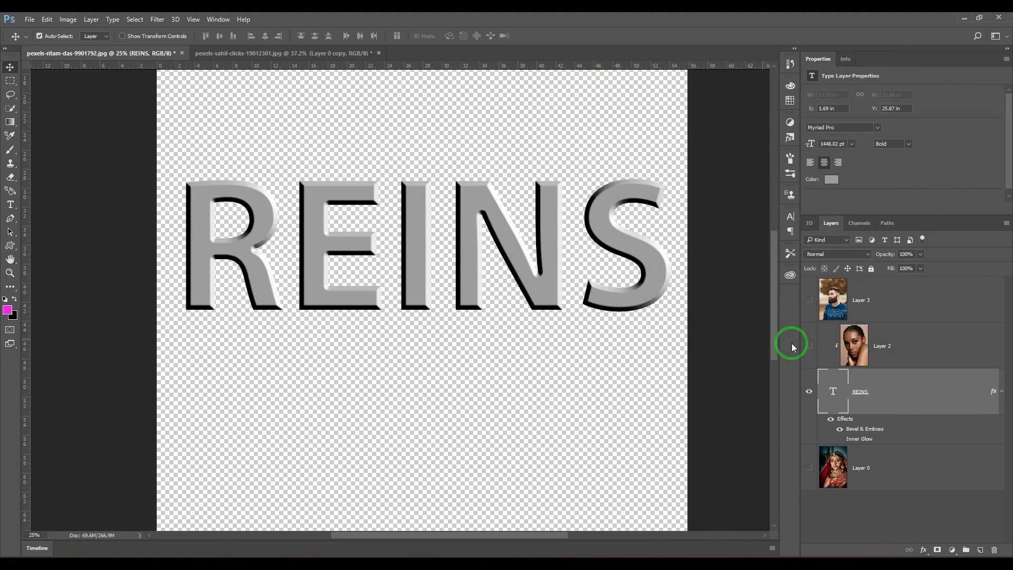
Step: Make only Layer 3 visible by hiding Layer 2 and the REINS text, and select Layer 3
{"action": "left_click", "coordinate": [809, 348]}
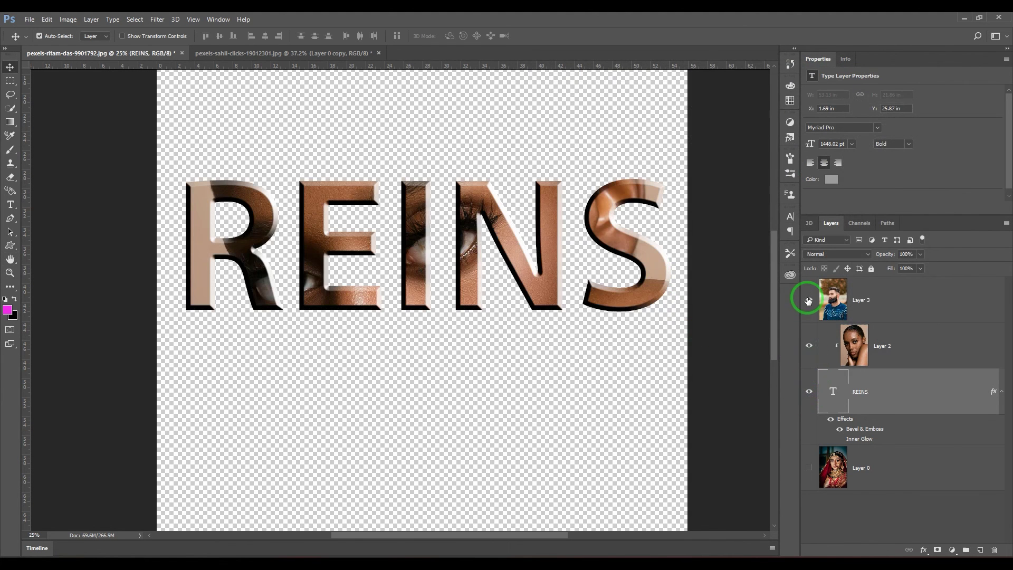
{"action": "left_click", "coordinate": [809, 299]}
{"action": "left_click", "coordinate": [808, 347]}
{"action": "left_click", "coordinate": [809, 391]}
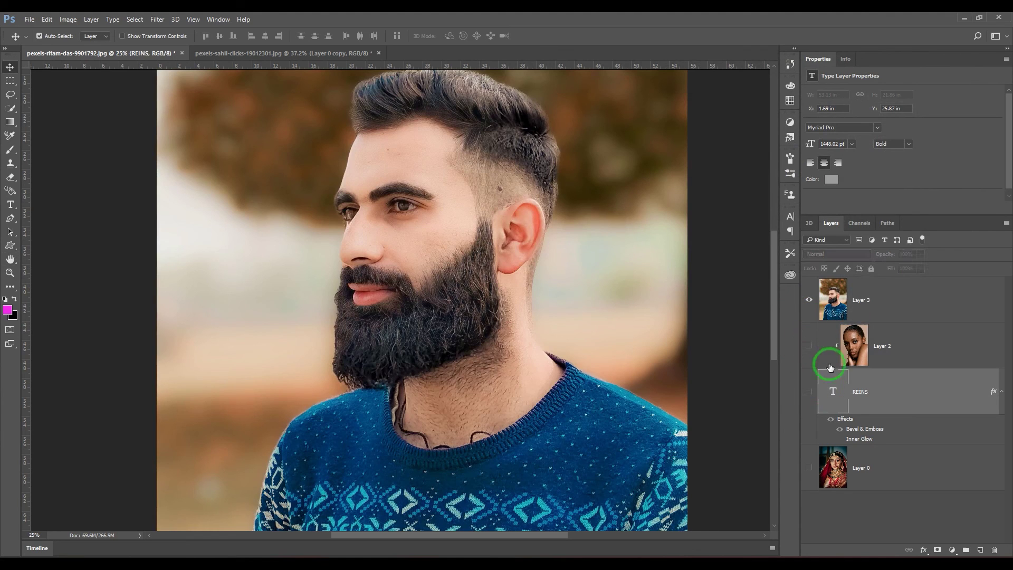
{"action": "left_click", "coordinate": [897, 296]}
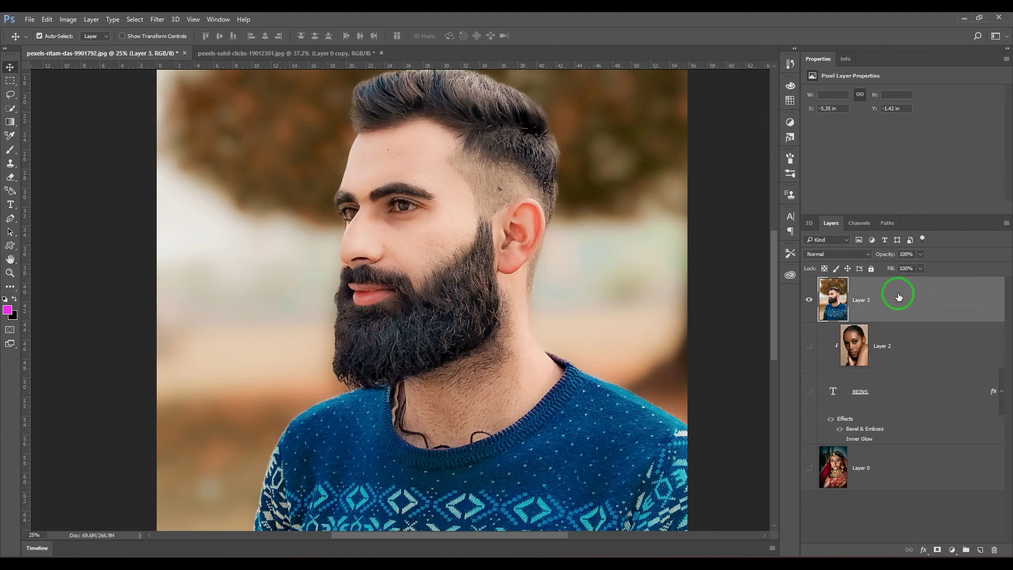
{"action": "left_click", "coordinate": [937, 550]}
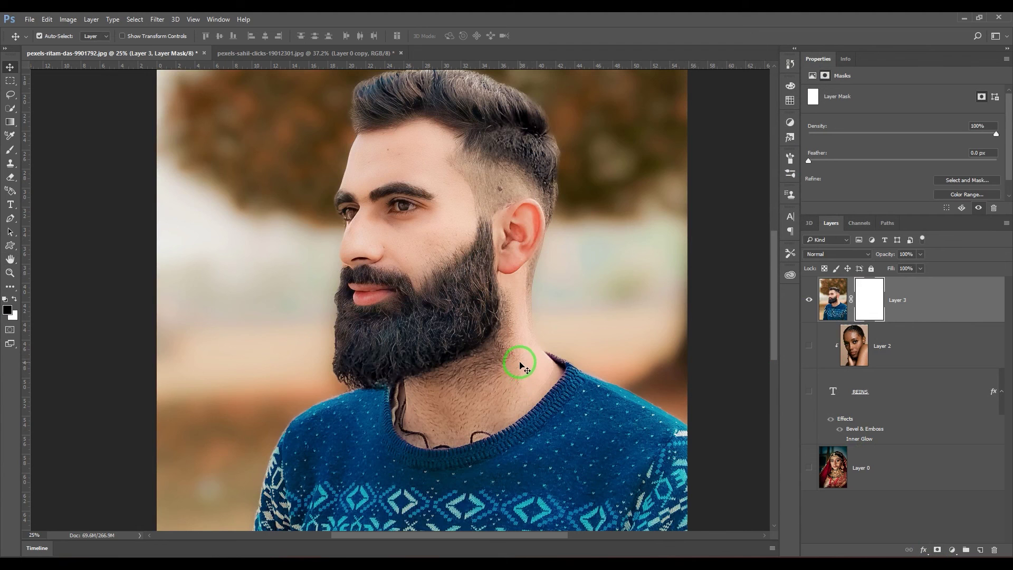
{"action": "key", "text": "b"}
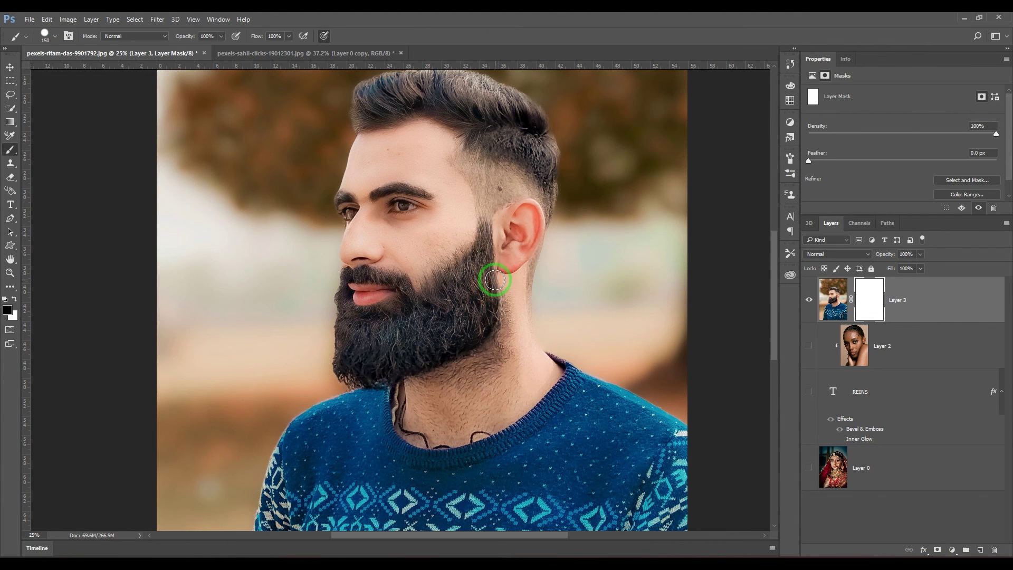
{"action": "key", "text": "bracketright"}
{"action": "key", "text": "ctrl+minus"}
{"action": "left_click", "coordinate": [92, 19]}
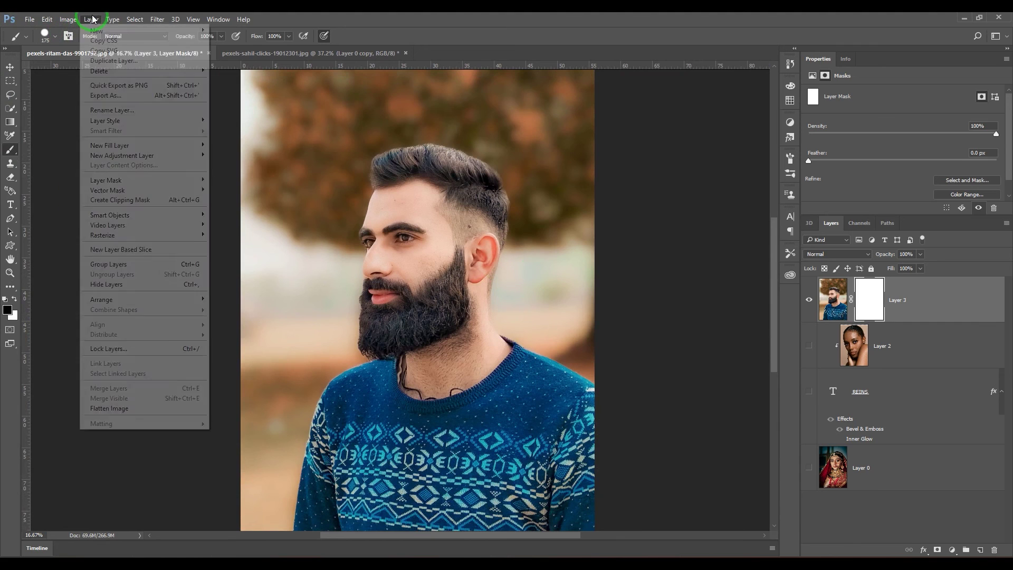
{"action": "mouse_move", "coordinate": [171, 180]}
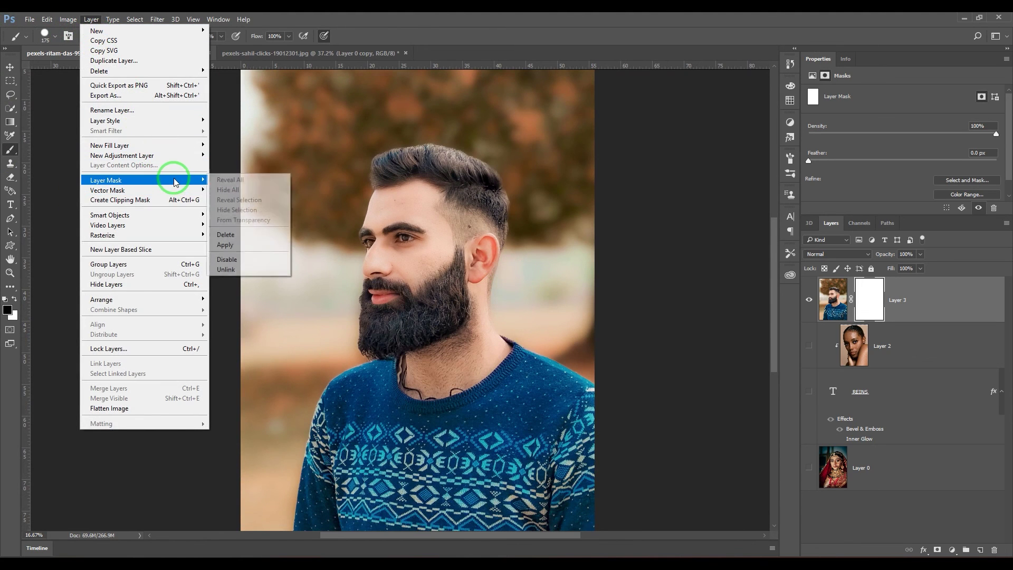
{"action": "left_click", "coordinate": [867, 306]}
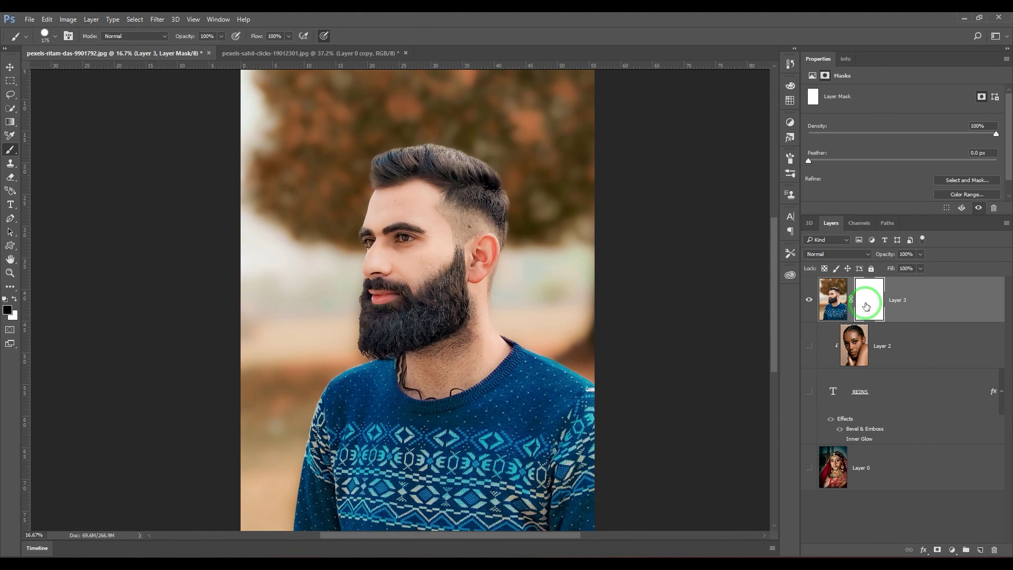
{"action": "right_click", "coordinate": [865, 305]}
{"action": "left_click", "coordinate": [906, 339]}
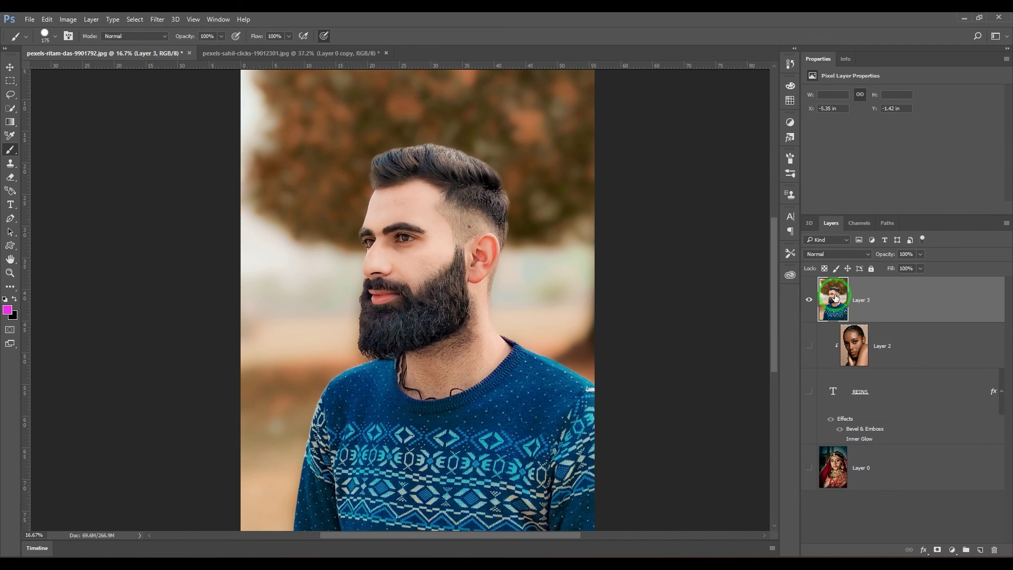
Step: Add a Hide All layer mask to Layer 3 and enlarge the brush to 500 px
{"action": "left_click", "coordinate": [84, 19]}
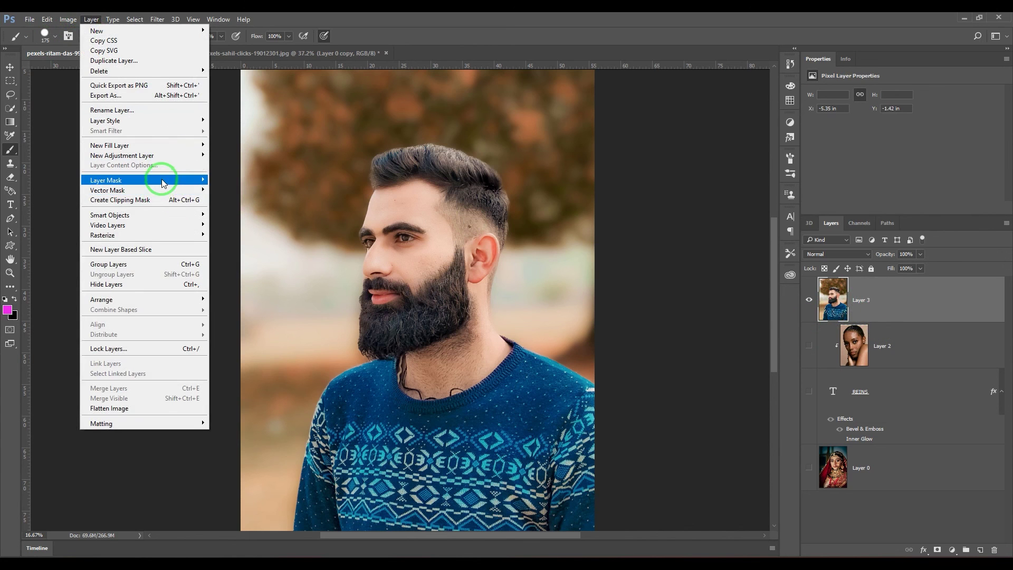
{"action": "mouse_move", "coordinate": [164, 178]}
{"action": "left_click", "coordinate": [251, 191]}
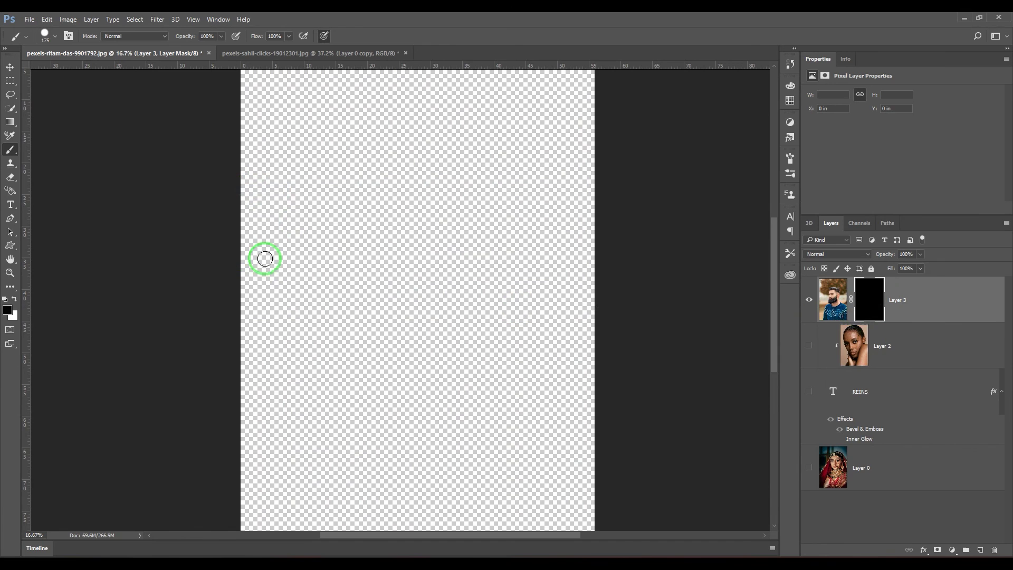
{"action": "key", "text": "bracketright"}
{"action": "key", "text": "bracketright"}
{"action": "key", "text": "bracketright"}
{"action": "key", "text": "bracketright"}
{"action": "key", "text": "bracketright"}
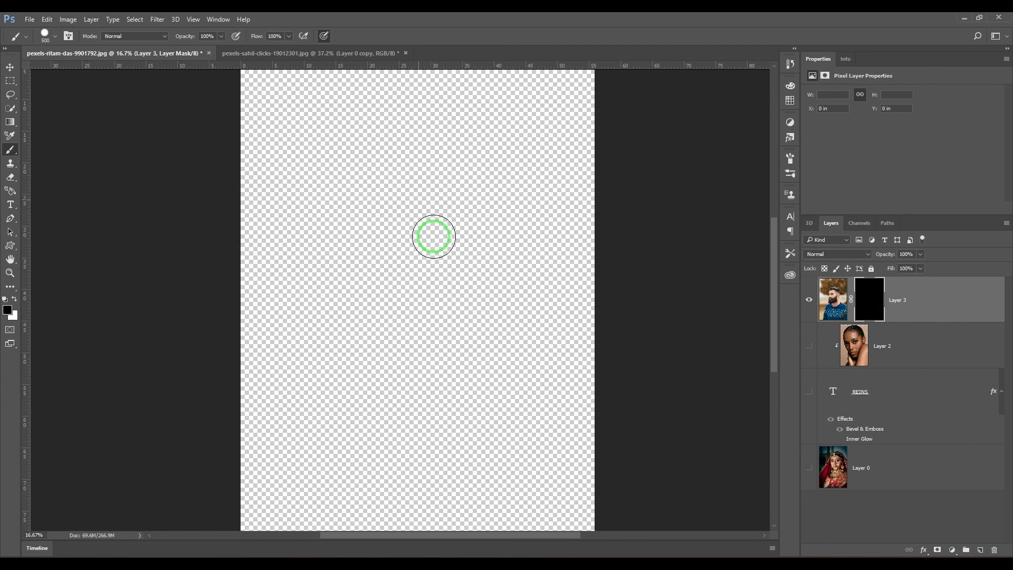
Step: Paint white on Layer 3's black mask to reveal the man's face, hair and beard
{"action": "left_click", "coordinate": [14, 298]}
{"action": "mouse_move", "coordinate": [448, 180]}
{"action": "left_mouse_down"}
{"action": "mouse_move", "coordinate": [410, 186]}
{"action": "mouse_move", "coordinate": [397, 222]}
{"action": "mouse_move", "coordinate": [382, 196]}
{"action": "mouse_move", "coordinate": [443, 194]}
{"action": "mouse_move", "coordinate": [383, 235]}
{"action": "mouse_move", "coordinate": [454, 253]}
{"action": "mouse_move", "coordinate": [417, 186]}
{"action": "mouse_move", "coordinate": [471, 256]}
{"action": "mouse_move", "coordinate": [464, 214]}
{"action": "mouse_move", "coordinate": [461, 248]}
{"action": "left_mouse_up"}
{"action": "key", "text": "ctrl+plus"}
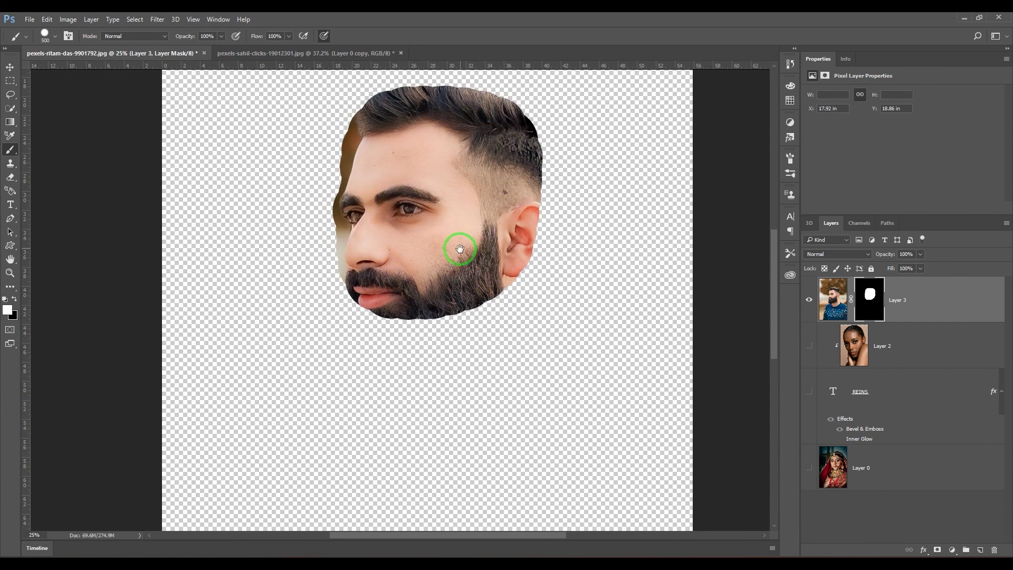
{"action": "scroll", "coordinate": [437, 343], "scroll_direction": "up", "scroll_amount": 3}
Step: Select Layer 3's image and add an Inner Bevel with the Chisel Hard technique, adjusting its structure settings
{"action": "left_click", "coordinate": [826, 302]}
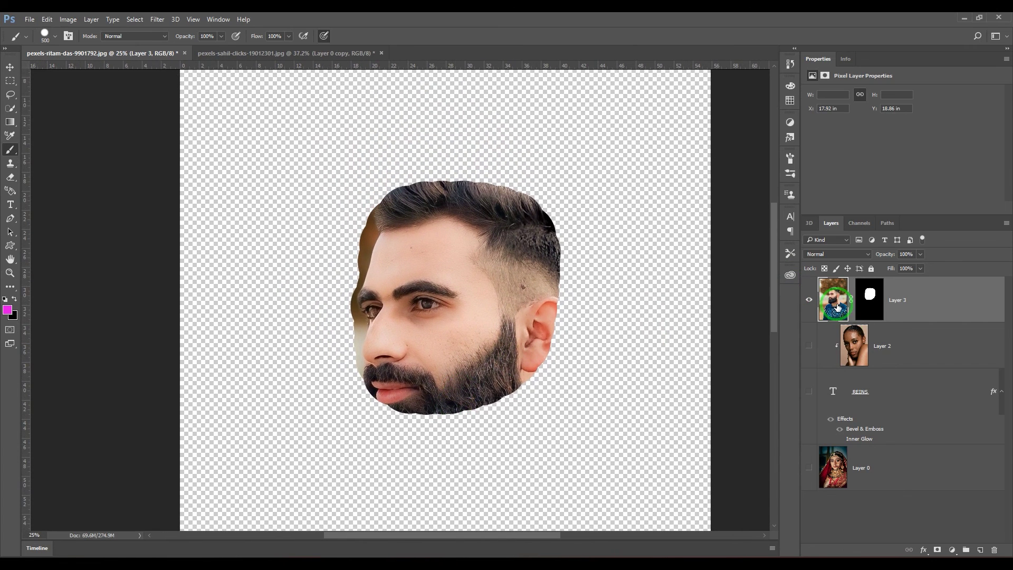
{"action": "left_click", "coordinate": [924, 550]}
{"action": "left_click", "coordinate": [950, 435]}
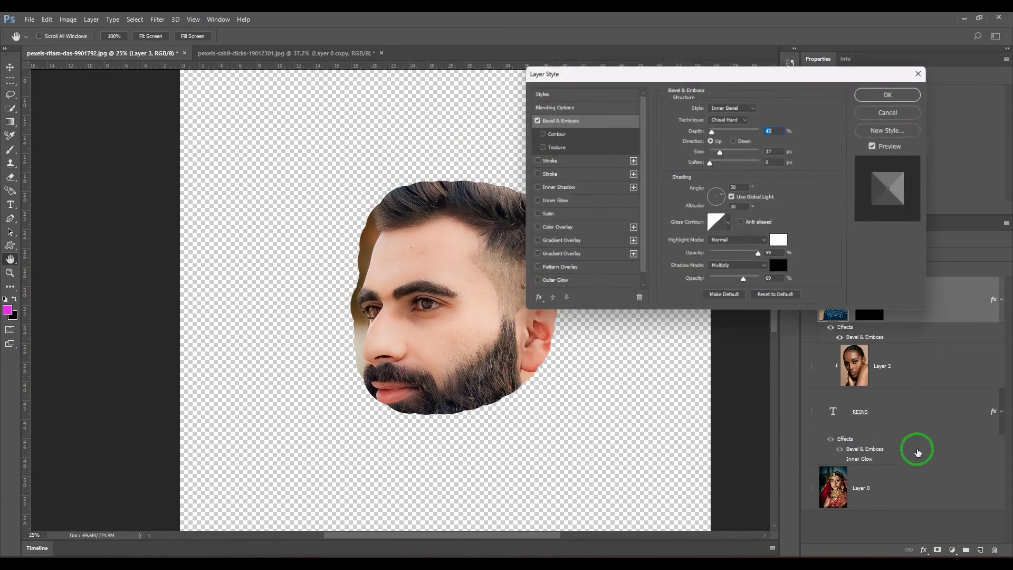
{"action": "left_click_drag", "start_coordinate": [713, 130], "coordinate": [697, 163]}
Step: In Layer 3's blending options, compare the bevel repeatedly with Layer Mask Hides Effects on and off
{"action": "left_click", "coordinate": [568, 105]}
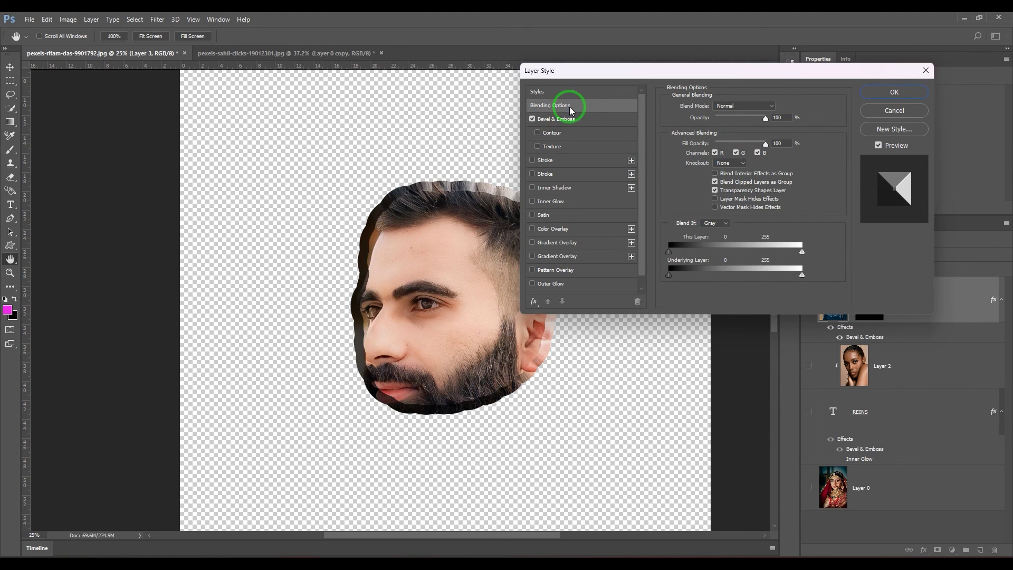
{"action": "left_click", "coordinate": [749, 200]}
{"action": "left_click", "coordinate": [749, 199]}
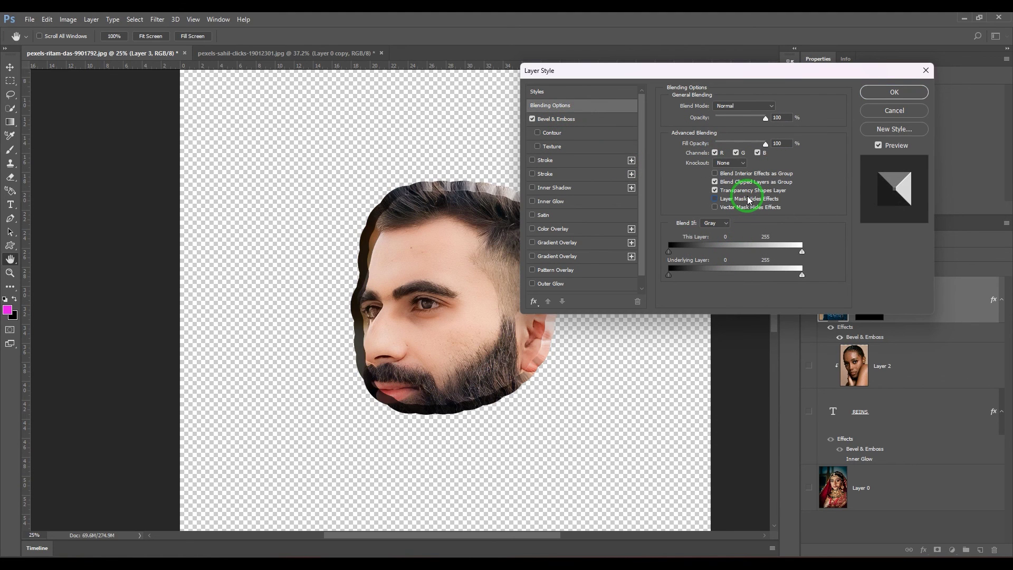
{"action": "left_click", "coordinate": [749, 199]}
{"action": "left_click", "coordinate": [749, 199]}
{"action": "left_click", "coordinate": [749, 200]}
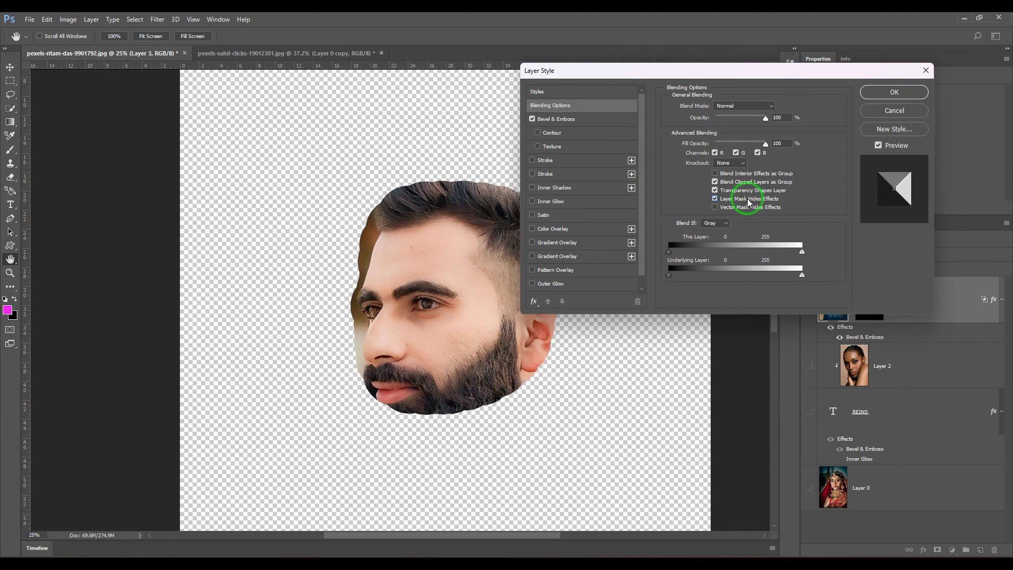
{"action": "left_click", "coordinate": [749, 199]}
{"action": "left_click", "coordinate": [750, 200]}
{"action": "left_click", "coordinate": [749, 200]}
{"action": "left_click", "coordinate": [749, 200]}
{"action": "left_click", "coordinate": [749, 200]}
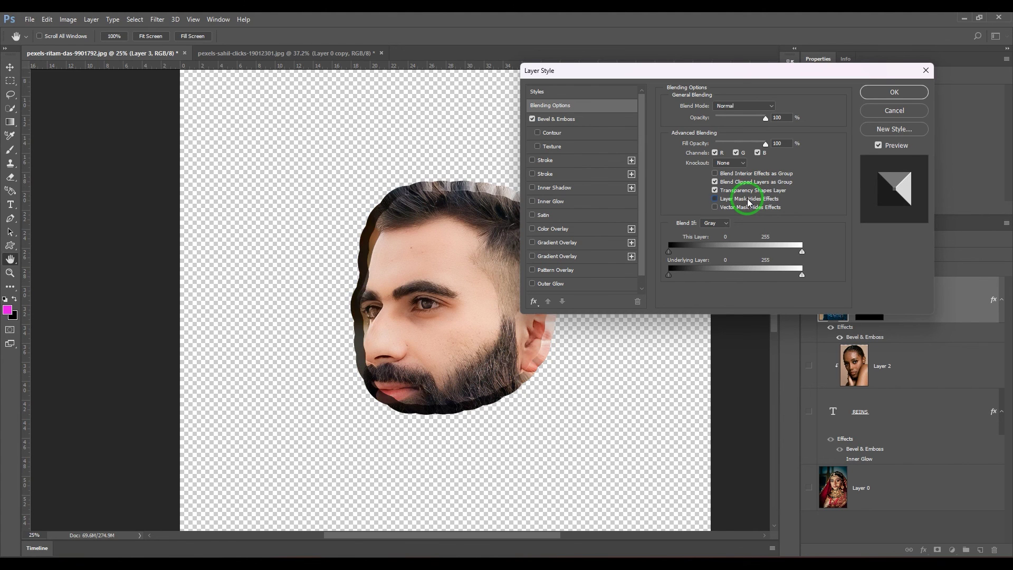
{"action": "left_click", "coordinate": [749, 201]}
Step: Reposition the Layer Style dialog and compare the bevel along the face's masked edge with Layer Mask Hides Effects off and on
{"action": "left_click_drag", "start_coordinate": [777, 71], "coordinate": [823, 54]}
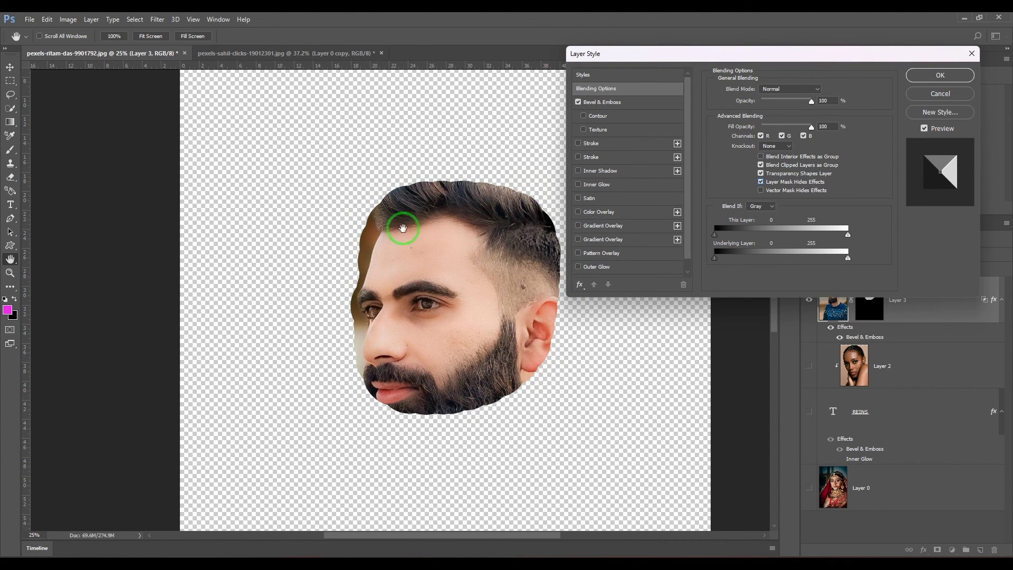
{"action": "left_click", "coordinate": [780, 183]}
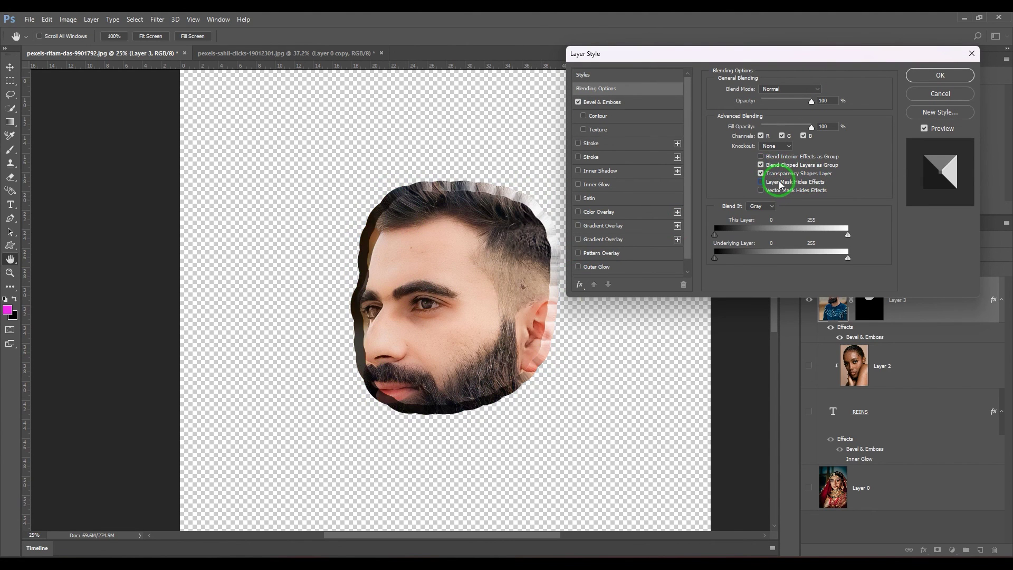
{"action": "left_click", "coordinate": [780, 183]}
{"action": "left_click", "coordinate": [780, 184]}
{"action": "left_click", "coordinate": [780, 183]}
{"action": "left_click", "coordinate": [780, 183]}
{"action": "left_click", "coordinate": [780, 183]}
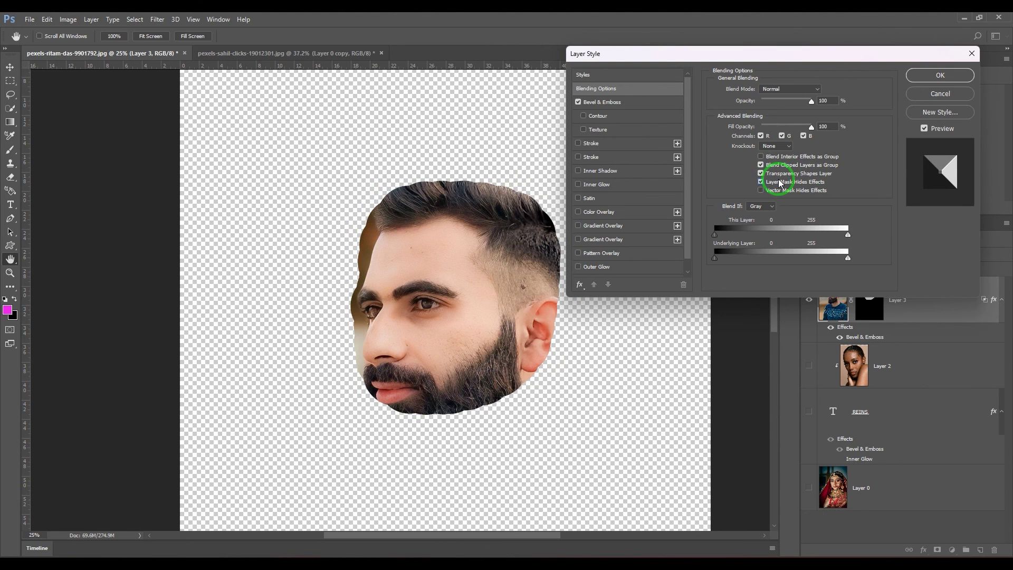
{"action": "left_click", "coordinate": [780, 183]}
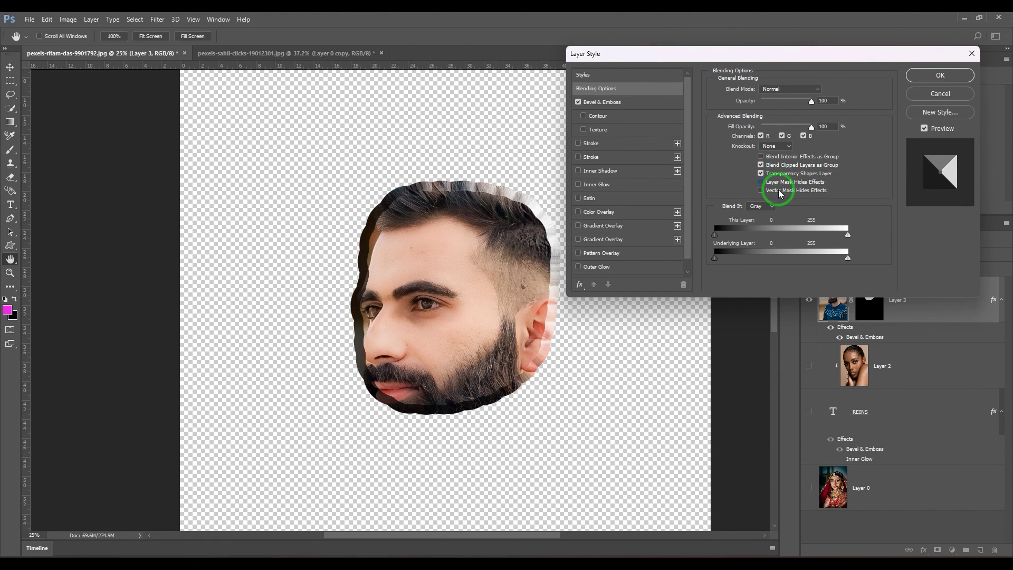
{"action": "left_click_drag", "start_coordinate": [837, 54], "coordinate": [707, 56]}
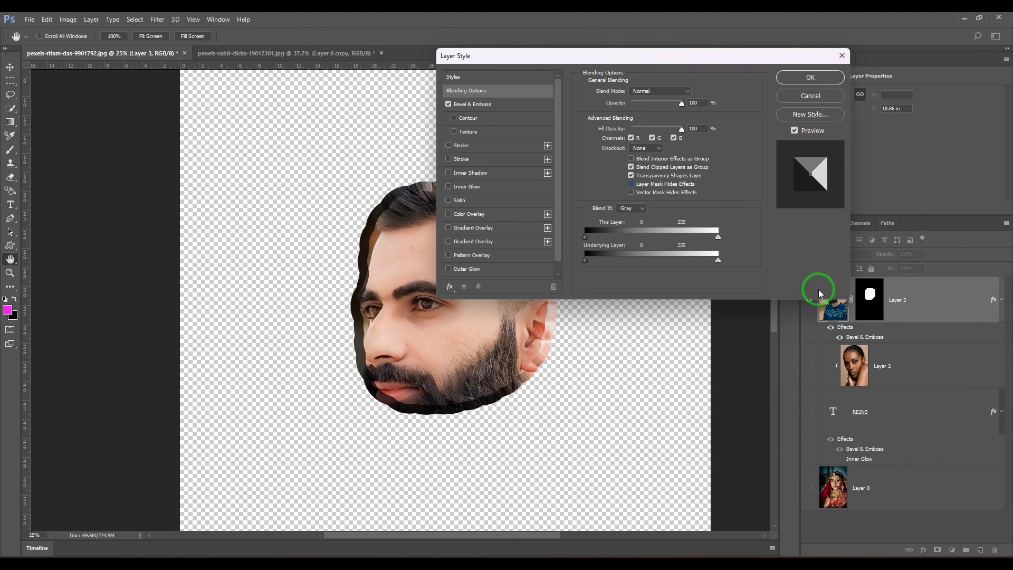
{"action": "left_click", "coordinate": [650, 184]}
{"action": "left_click", "coordinate": [650, 185]}
{"action": "left_click", "coordinate": [659, 183]}
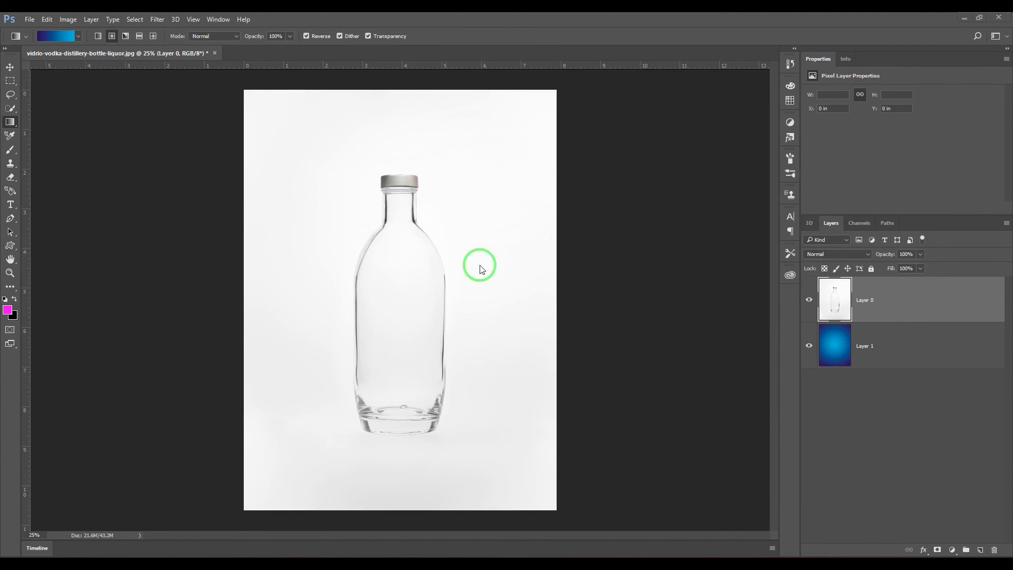
Step: In the bottle document, check the blue gradient beneath Layer 0 by shifting it, undoing the move, and hiding and reshowing the layer
{"action": "left_click", "coordinate": [10, 67]}
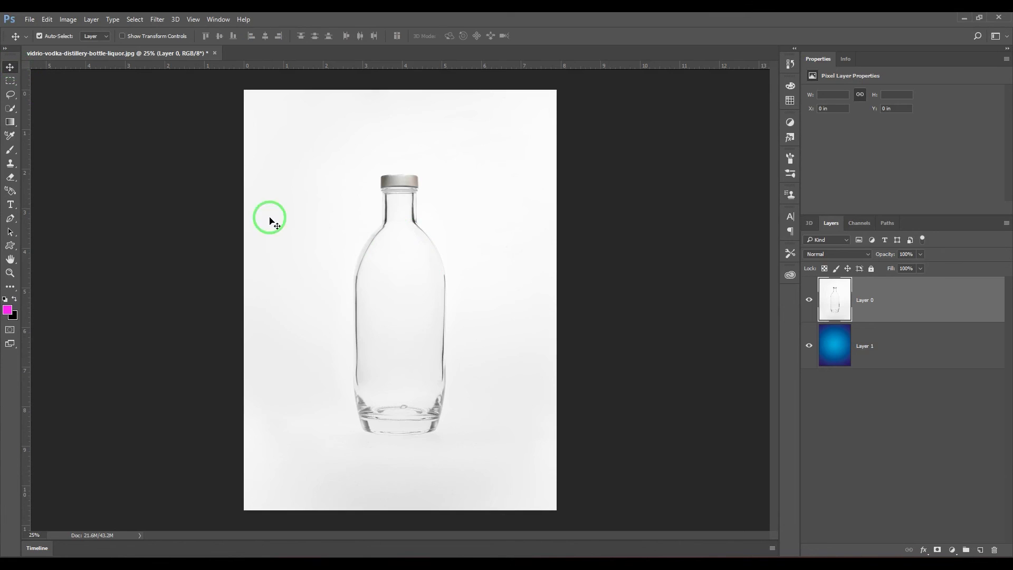
{"action": "left_click_drag", "start_coordinate": [269, 221], "coordinate": [412, 245]}
{"action": "key", "text": "ctrl+z"}
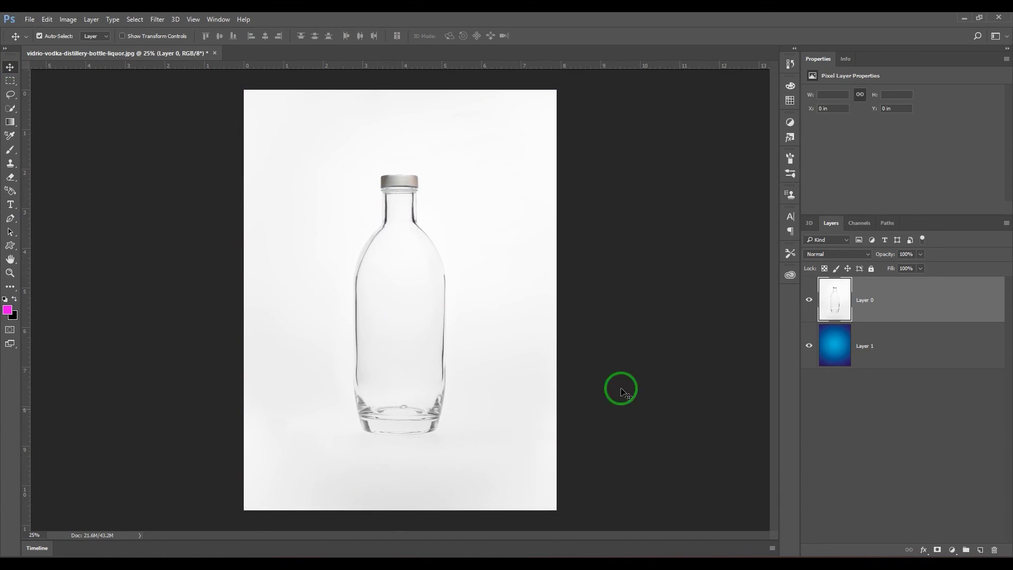
{"action": "left_click", "coordinate": [809, 299]}
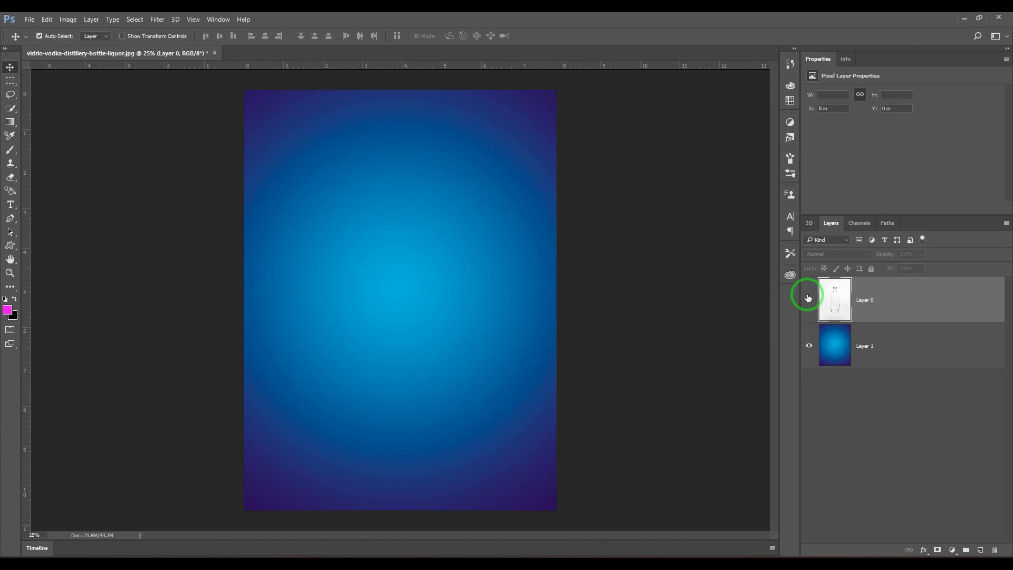
{"action": "left_click", "coordinate": [809, 299]}
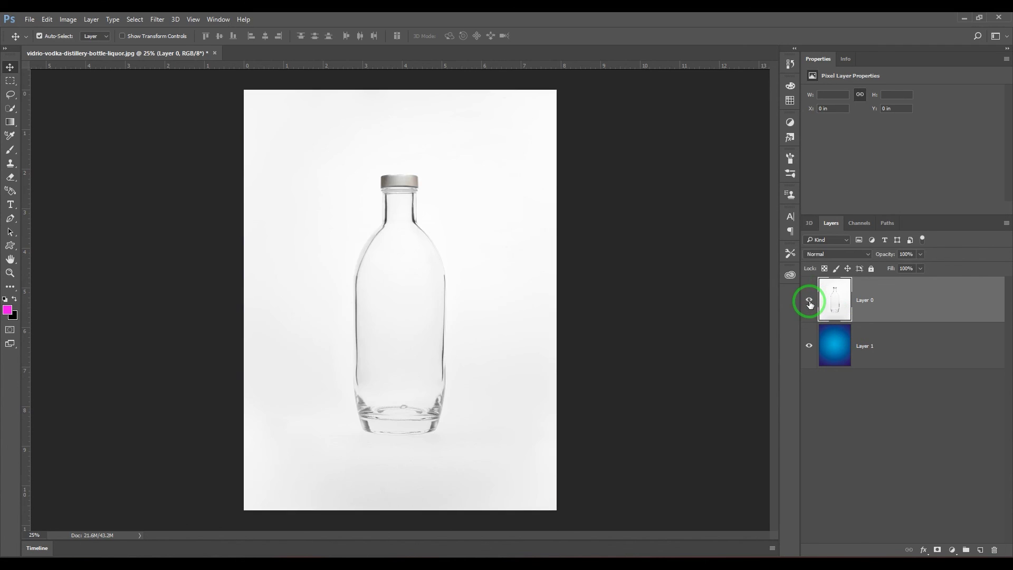
Step: Open Layer 0's blending options, try Blend If This Layer white limits of 245 and 244, and reset the limit to 255
{"action": "double_click", "coordinate": [908, 299]}
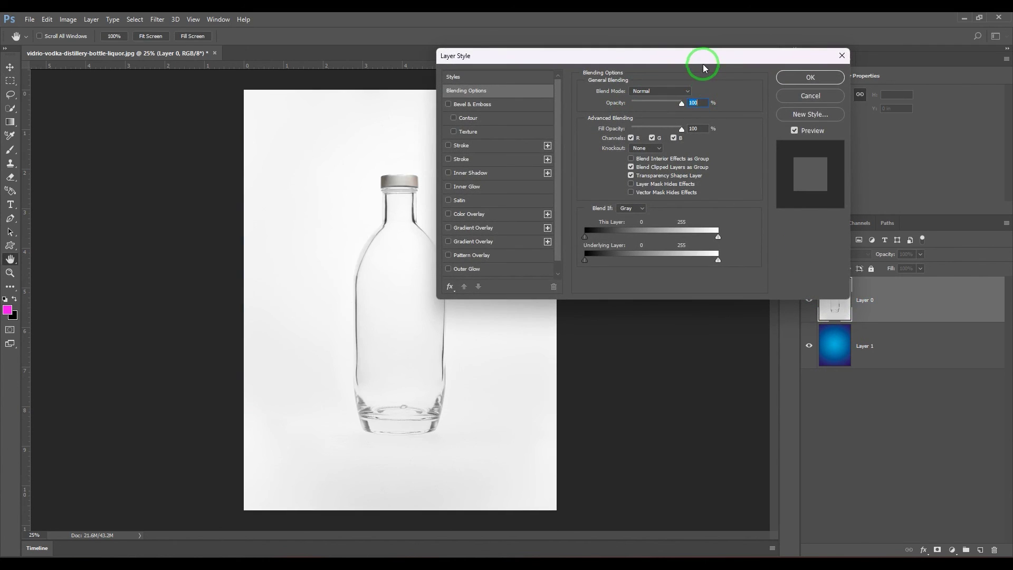
{"action": "left_click_drag", "start_coordinate": [701, 56], "coordinate": [730, 50]}
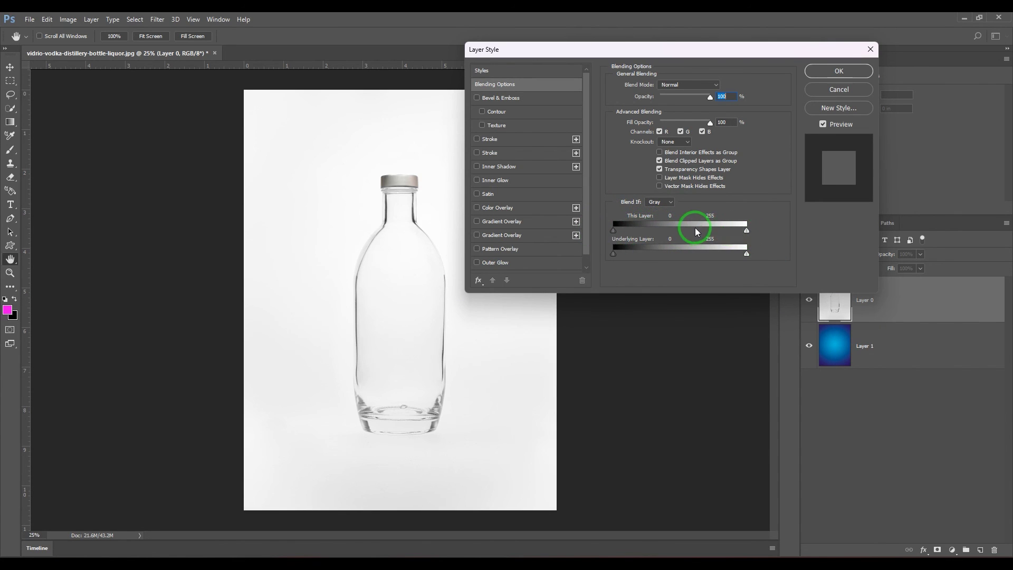
{"action": "left_click_drag", "start_coordinate": [695, 226], "coordinate": [742, 232]}
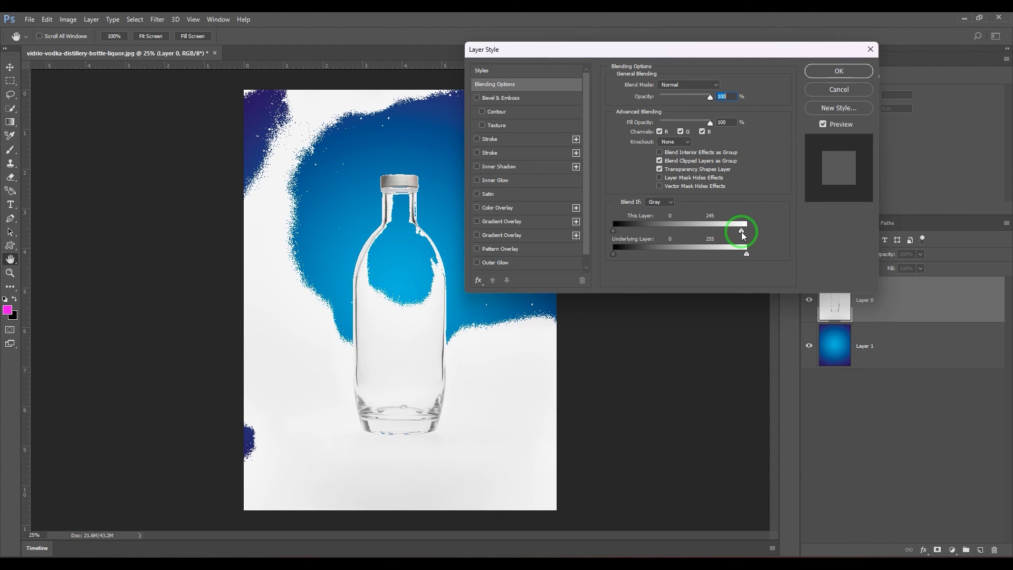
{"action": "mouse_move", "coordinate": [742, 232]}
{"action": "left_mouse_down"}
{"action": "mouse_move", "coordinate": [752, 234]}
{"action": "mouse_move", "coordinate": [728, 233]}
{"action": "mouse_move", "coordinate": [741, 230]}
{"action": "left_mouse_up"}
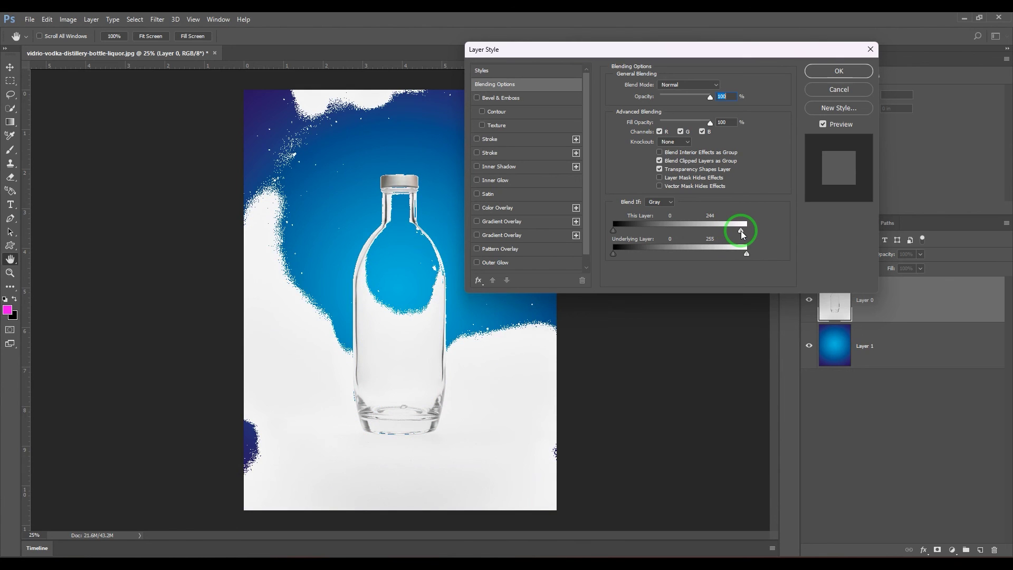
{"action": "left_click_drag", "start_coordinate": [741, 230], "coordinate": [747, 231]}
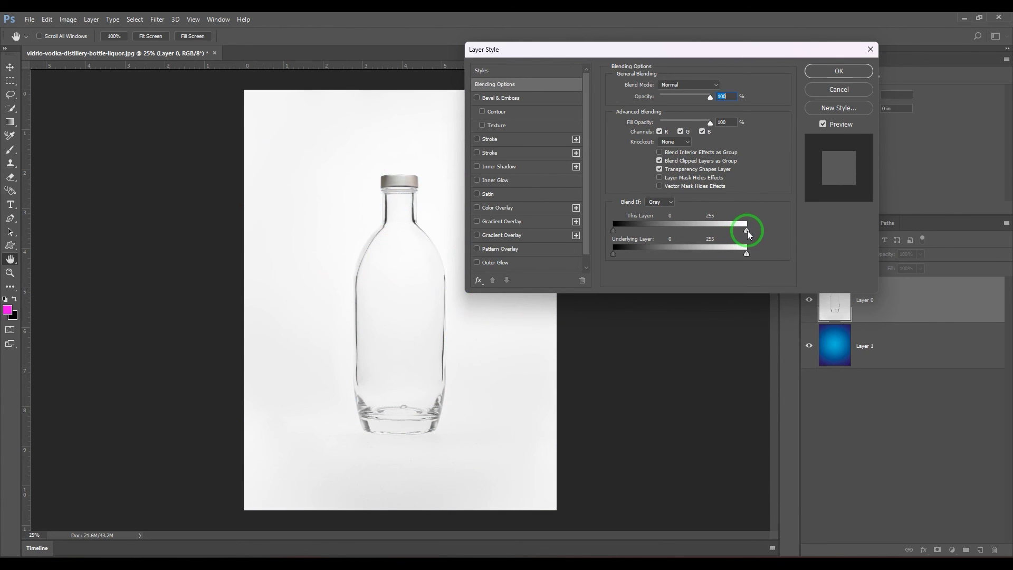
Step: Try splitting the This Layer white slider to 220/230 for a softer transition, and restore the range to 0–255
{"action": "left_click_drag", "start_coordinate": [747, 231], "coordinate": [728, 233]}
{"action": "mouse_move", "coordinate": [726, 237]}
{"action": "left_mouse_down"}
{"action": "mouse_move", "coordinate": [742, 237]}
{"action": "mouse_move", "coordinate": [698, 237]}
{"action": "mouse_move", "coordinate": [739, 235]}
{"action": "mouse_move", "coordinate": [727, 230]}
{"action": "left_mouse_up"}
{"action": "left_click_drag", "start_coordinate": [613, 230], "coordinate": [570, 227]}
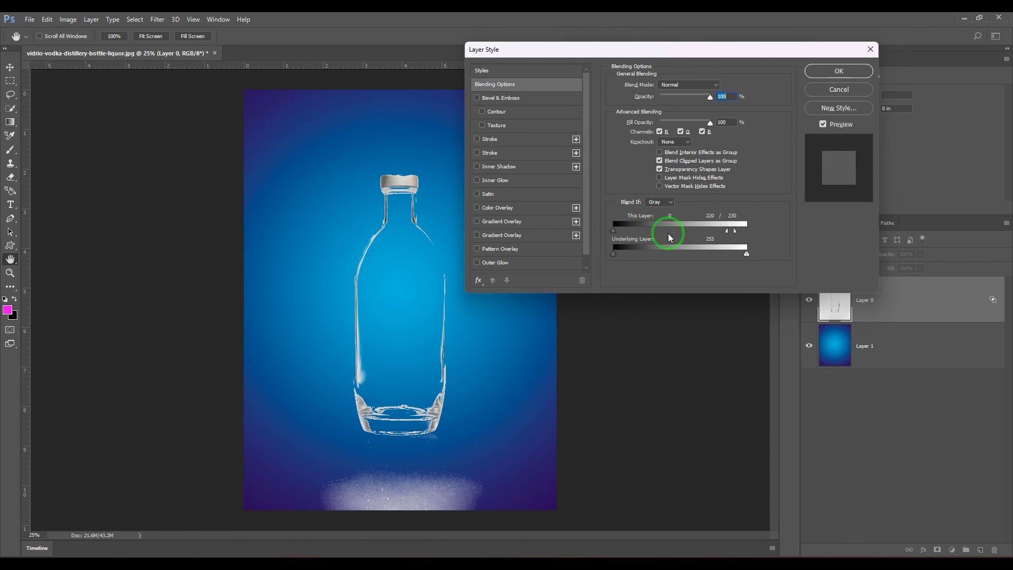
{"action": "left_click_drag", "start_coordinate": [734, 231], "coordinate": [758, 230]}
{"action": "left_click_drag", "start_coordinate": [613, 234], "coordinate": [557, 225]}
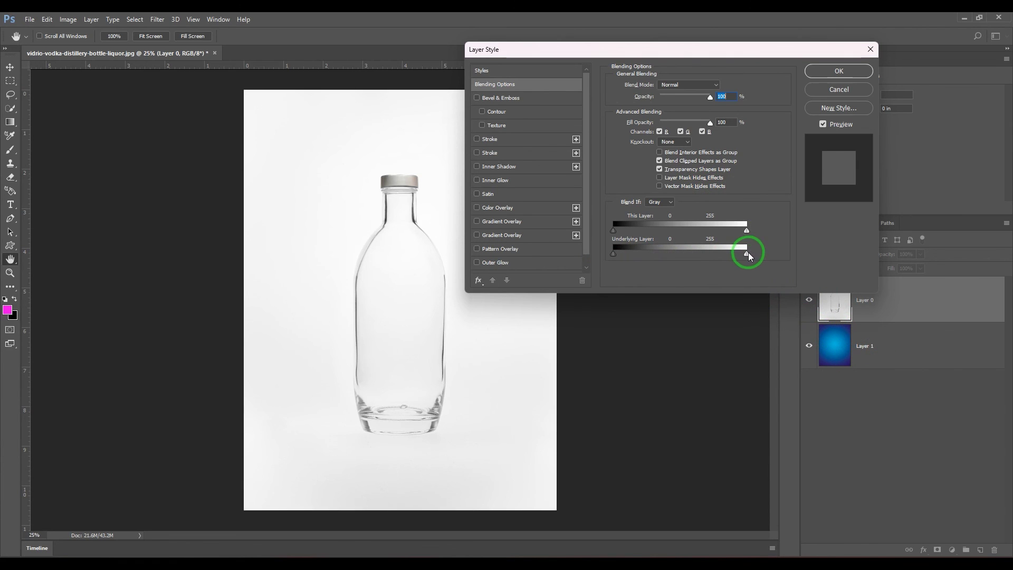
Step: Try Underlying Layer white limits of 130 and 94, reset to 255, and try a 65/120 black split, resetting it to 0
{"action": "left_click_drag", "start_coordinate": [746, 254], "coordinate": [682, 255]}
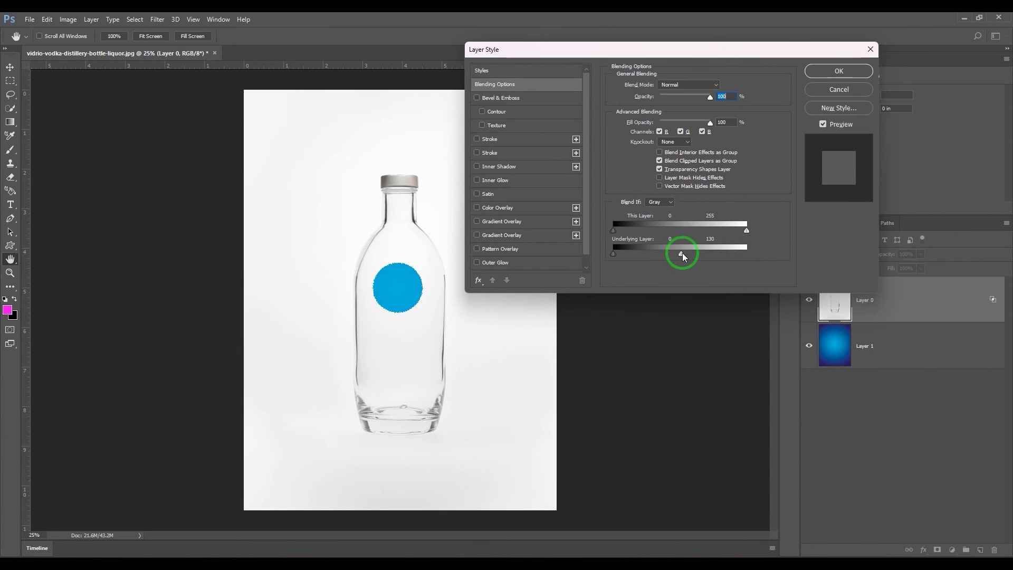
{"action": "left_click_drag", "start_coordinate": [682, 253], "coordinate": [663, 258]}
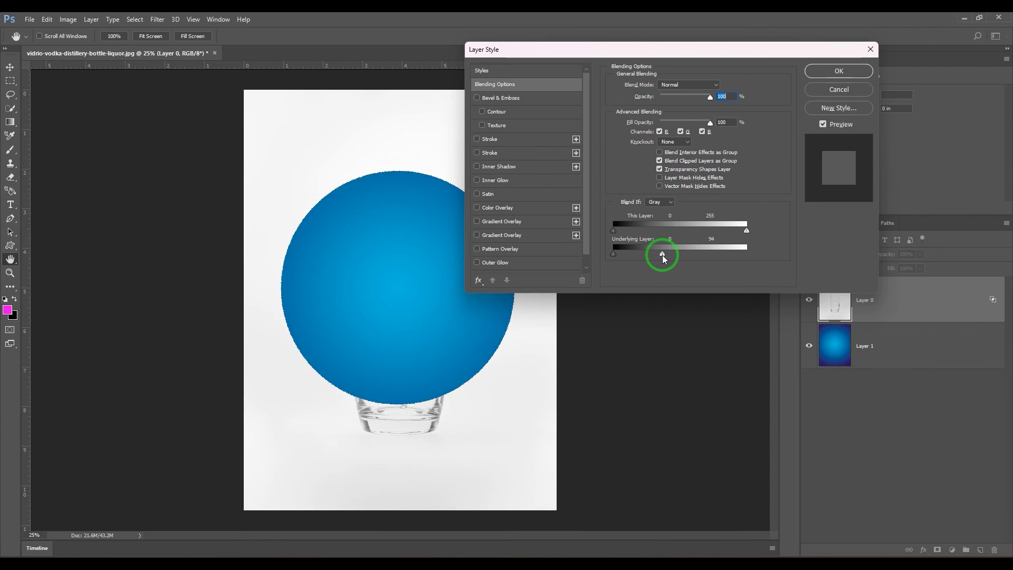
{"action": "left_click_drag", "start_coordinate": [663, 258], "coordinate": [760, 248]}
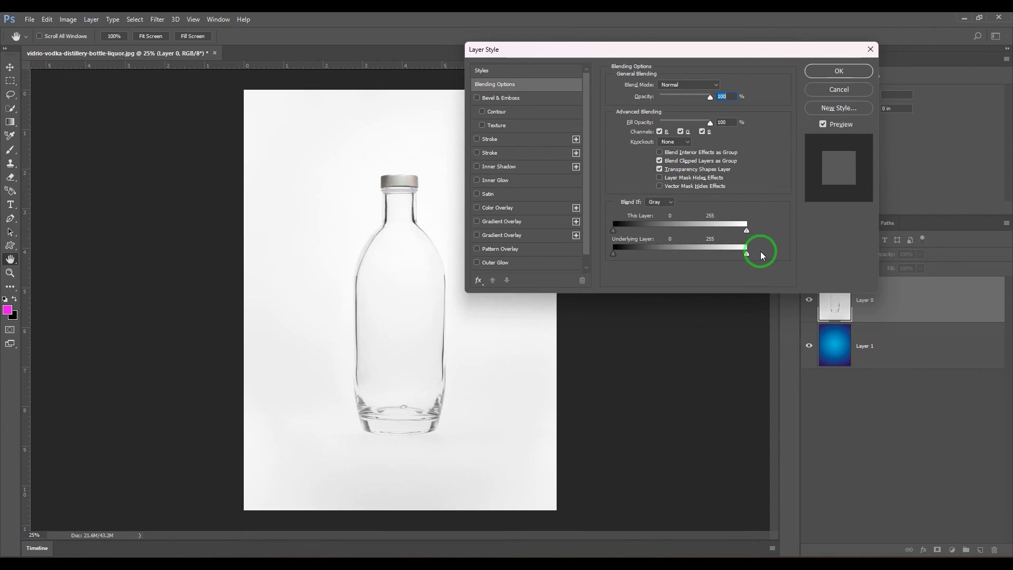
{"action": "left_click_drag", "start_coordinate": [615, 253], "coordinate": [647, 259]}
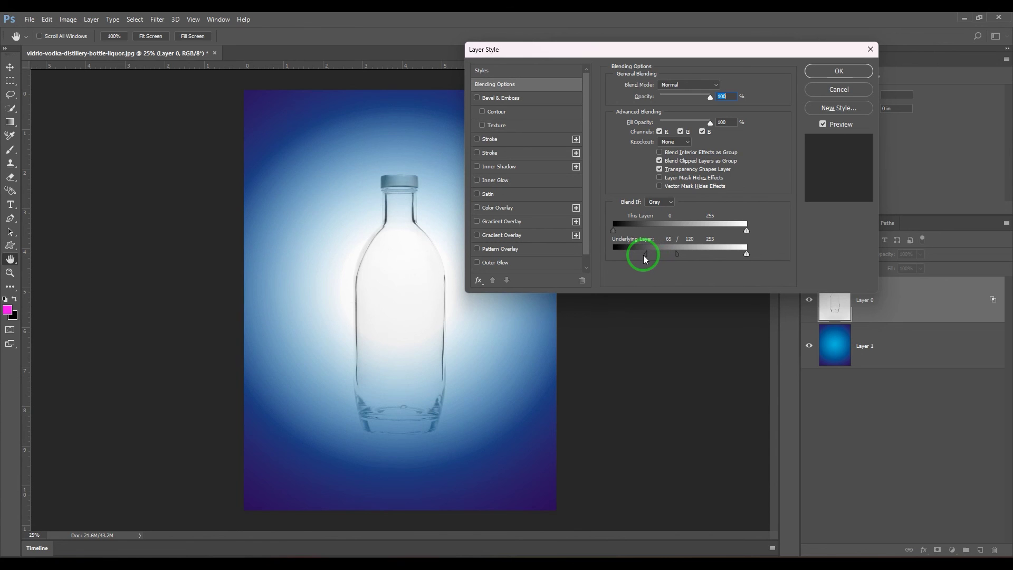
{"action": "left_click_drag", "start_coordinate": [645, 260], "coordinate": [593, 261]}
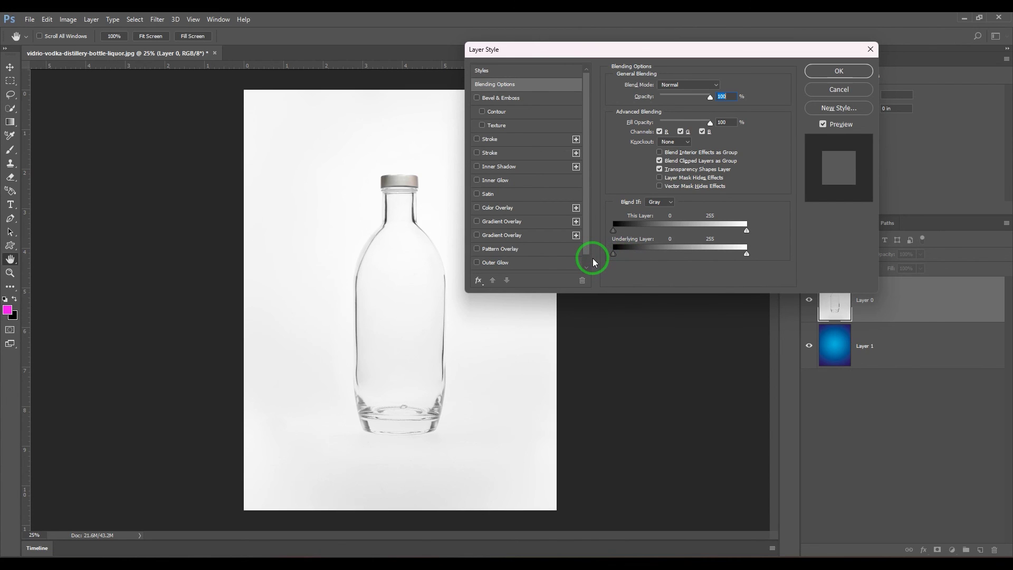
Step: Switch Blend If to Red, try a This Layer white limit of 248, restore 255, and discard the style changes
{"action": "left_click", "coordinate": [660, 202]}
{"action": "left_click", "coordinate": [664, 221]}
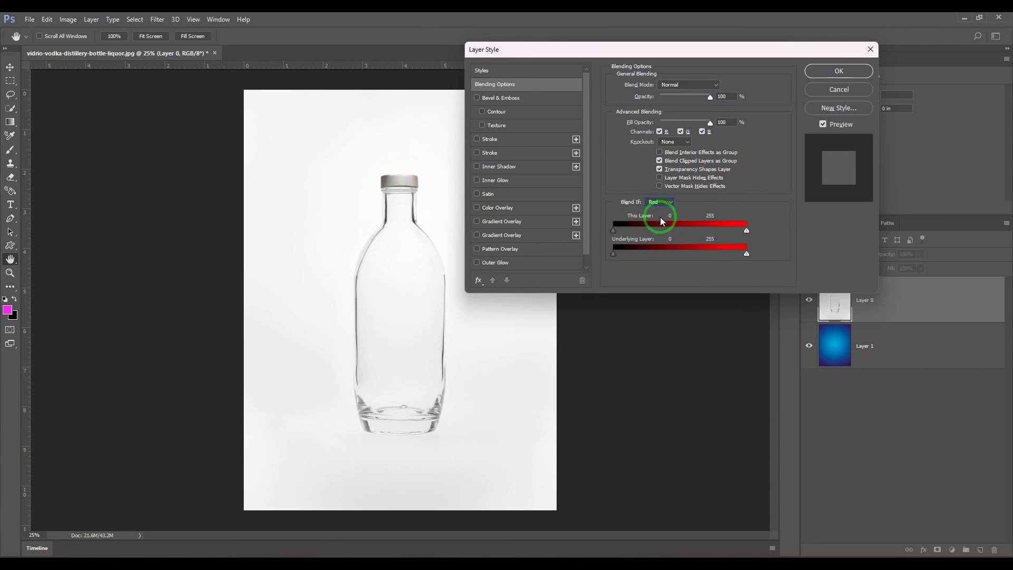
{"action": "mouse_move", "coordinate": [745, 231]}
{"action": "left_mouse_down"}
{"action": "mouse_move", "coordinate": [715, 231]}
{"action": "mouse_move", "coordinate": [738, 240]}
{"action": "left_mouse_up"}
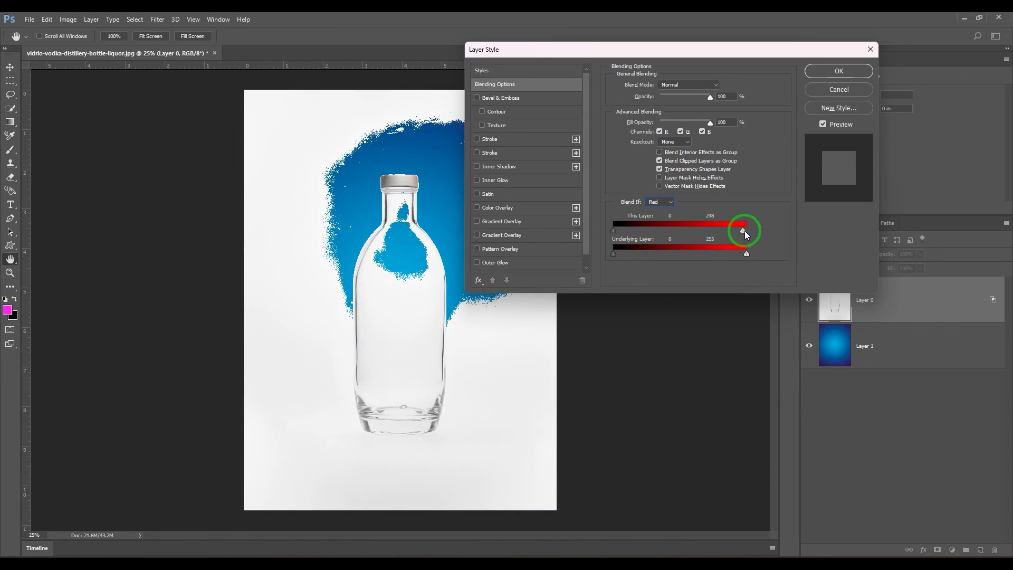
{"action": "left_click_drag", "start_coordinate": [745, 230], "coordinate": [748, 230]}
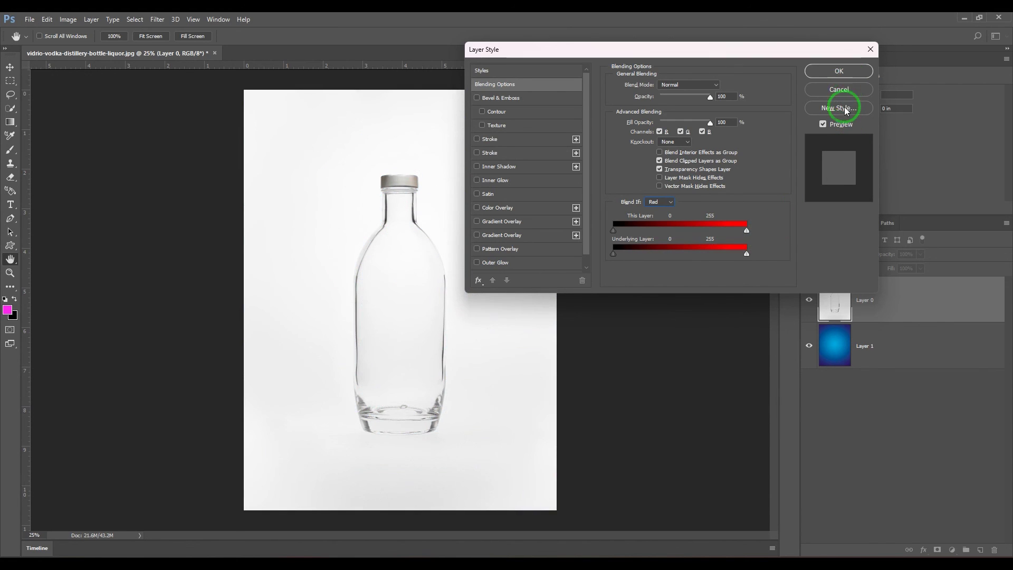
{"action": "left_click", "coordinate": [839, 90]}
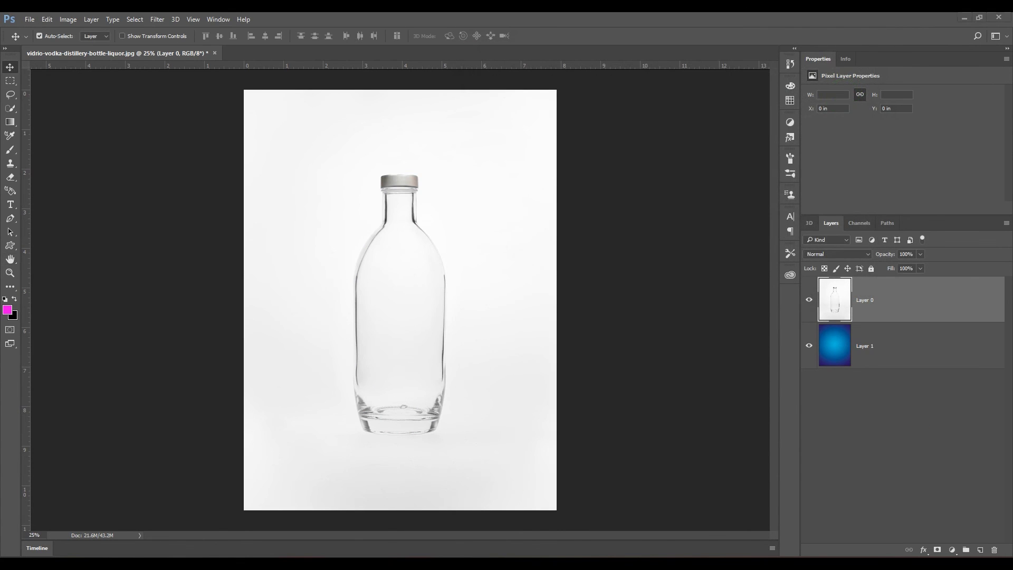
Step: Switch to the turbaned man's portrait document and open the blending options for Layer 0
{"action": "left_click", "coordinate": [986, 374]}
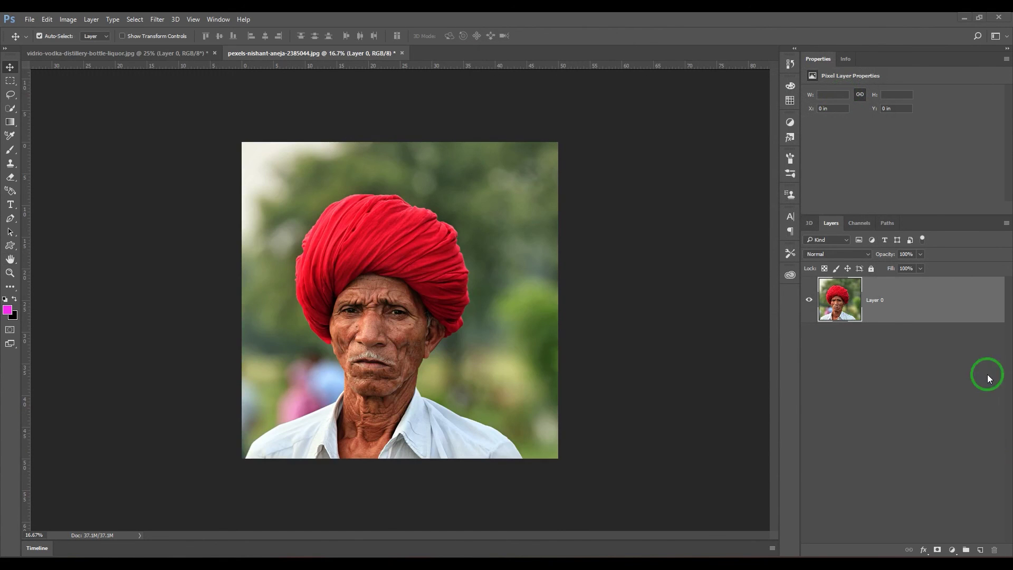
{"action": "left_click", "coordinate": [901, 304]}
{"action": "left_click", "coordinate": [872, 330]}
{"action": "left_click", "coordinate": [904, 304]}
{"action": "double_click", "coordinate": [905, 305]}
{"action": "left_click", "coordinate": [725, 283]}
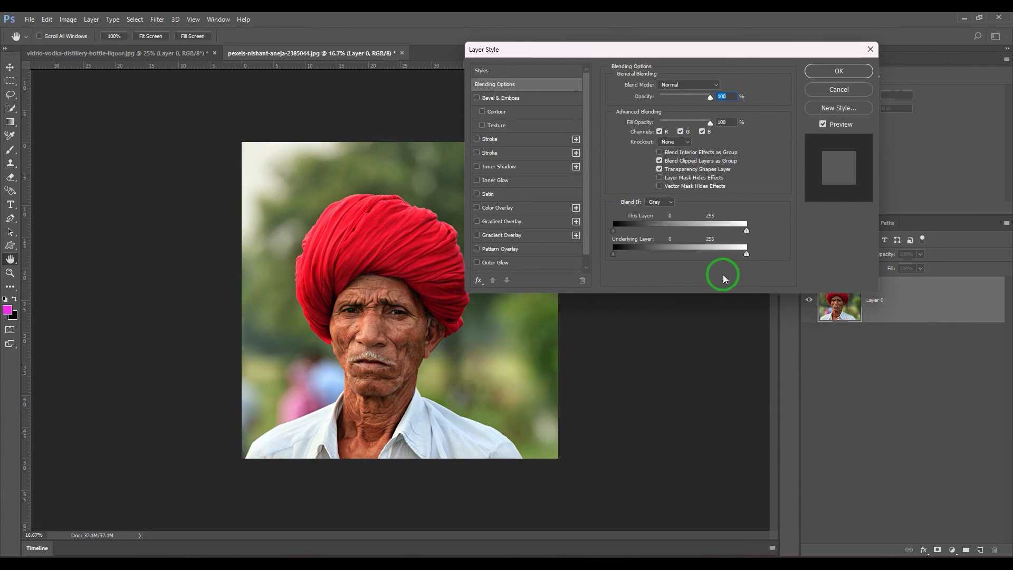
Step: Try splitting the Gray Blend If This Layer white slider to 162/221, and restore the white limit to 255
{"action": "left_click_drag", "start_coordinate": [747, 230], "coordinate": [697, 230]}
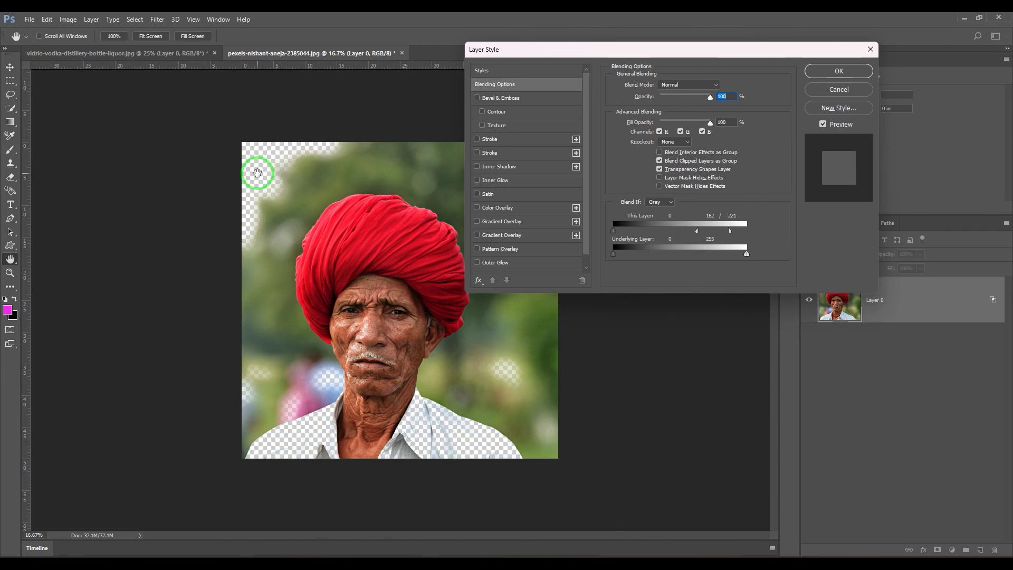
{"action": "left_click_drag", "start_coordinate": [731, 230], "coordinate": [758, 227]}
Step: Try a This Layer white limit of 212 with Blend If set to Red, restore 255, and set Blend If back to Gray
{"action": "left_click", "coordinate": [660, 202]}
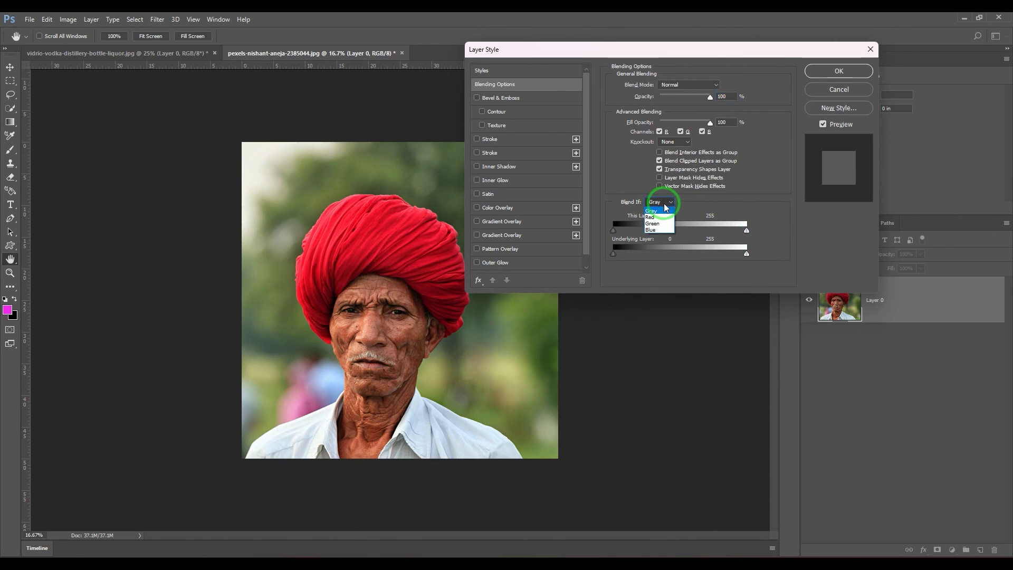
{"action": "left_click", "coordinate": [654, 216]}
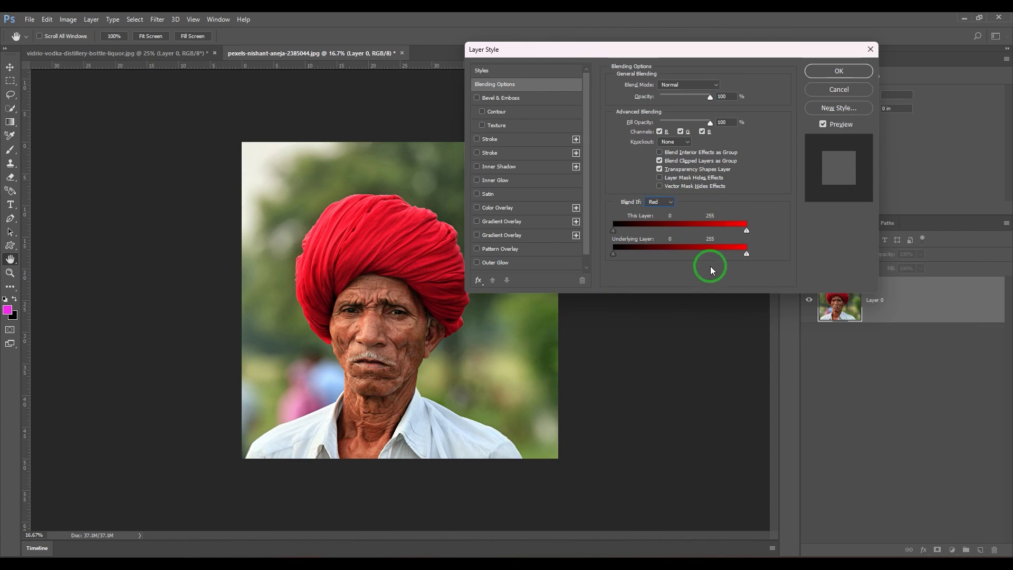
{"action": "left_click_drag", "start_coordinate": [746, 231], "coordinate": [727, 239]}
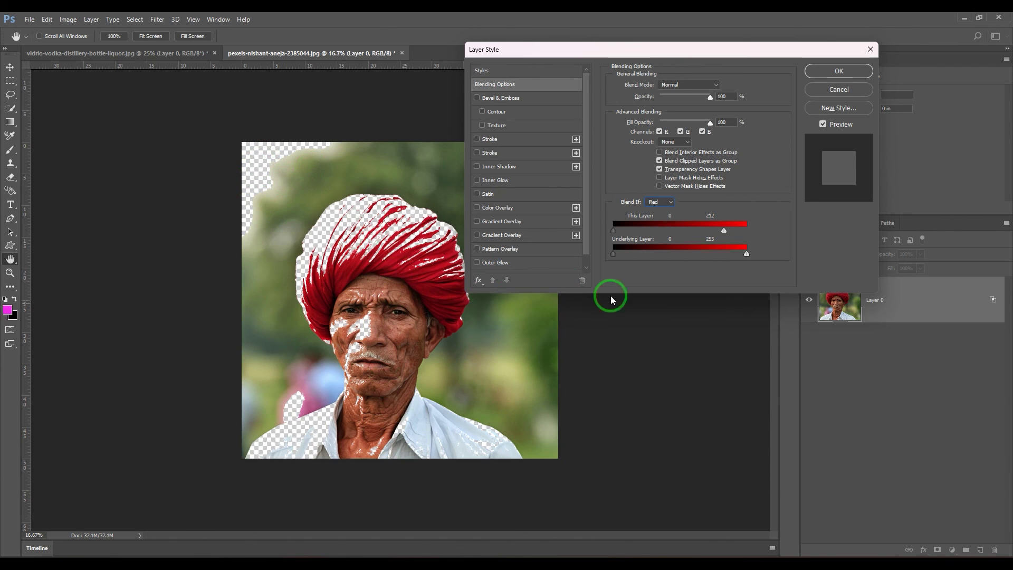
{"action": "left_click_drag", "start_coordinate": [723, 230], "coordinate": [747, 230]}
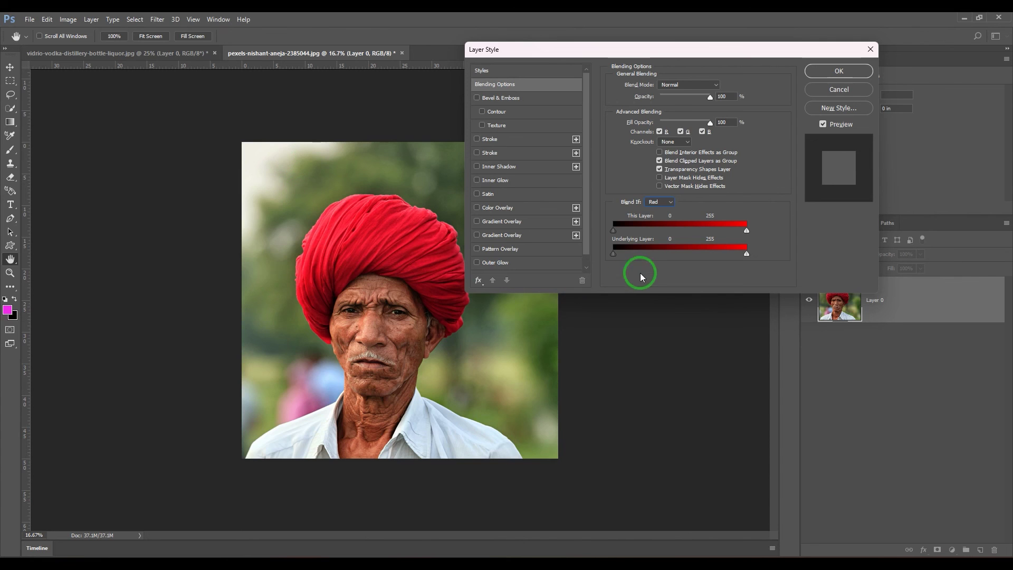
{"action": "mouse_move", "coordinate": [734, 231]}
{"action": "left_mouse_down"}
{"action": "mouse_move", "coordinate": [714, 230]}
{"action": "mouse_move", "coordinate": [747, 230]}
{"action": "left_mouse_up"}
{"action": "left_click", "coordinate": [659, 202]}
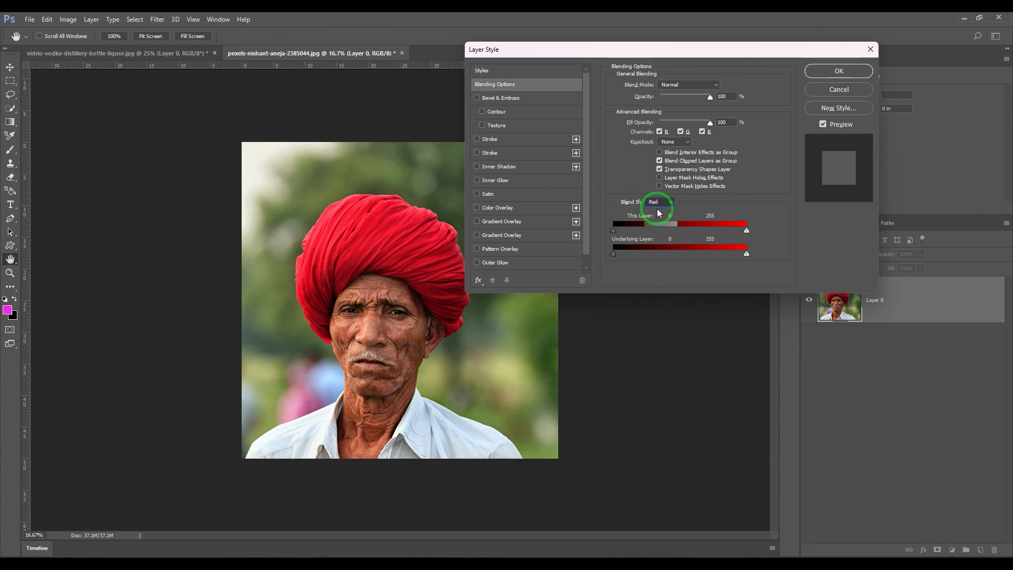
{"action": "left_click", "coordinate": [654, 194]}
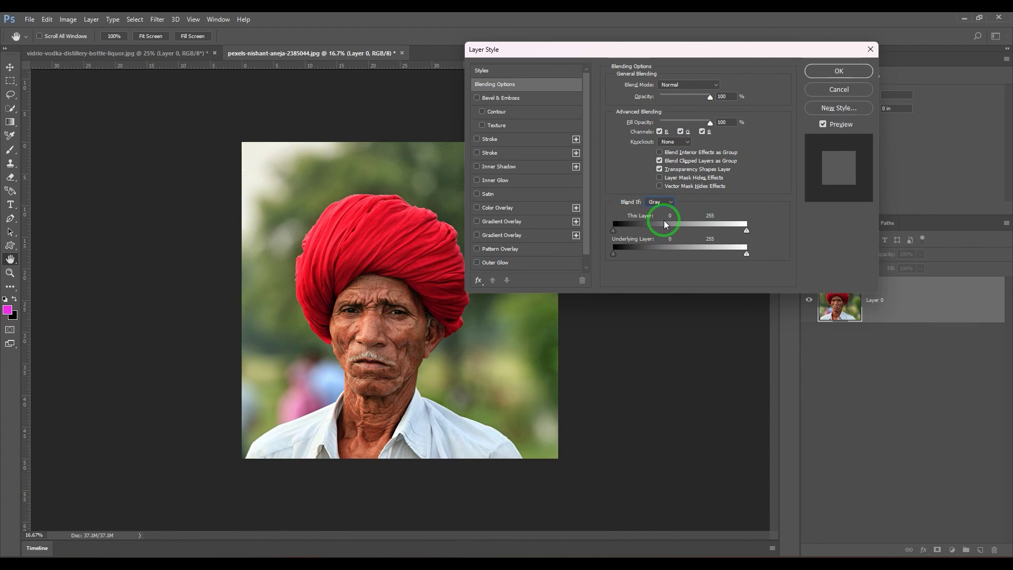